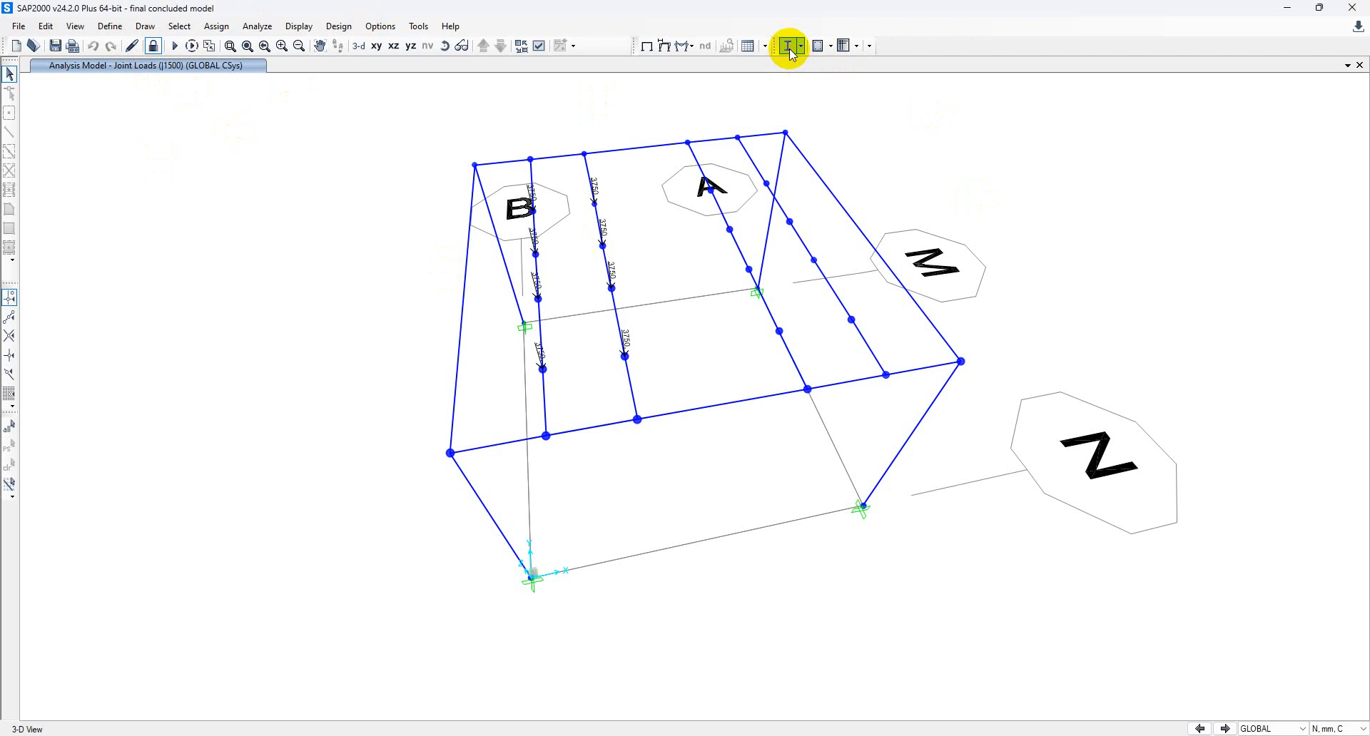
# - Run the analysis with the current load case settings and dismiss the analysis messages
pyautogui.click(175, 45)
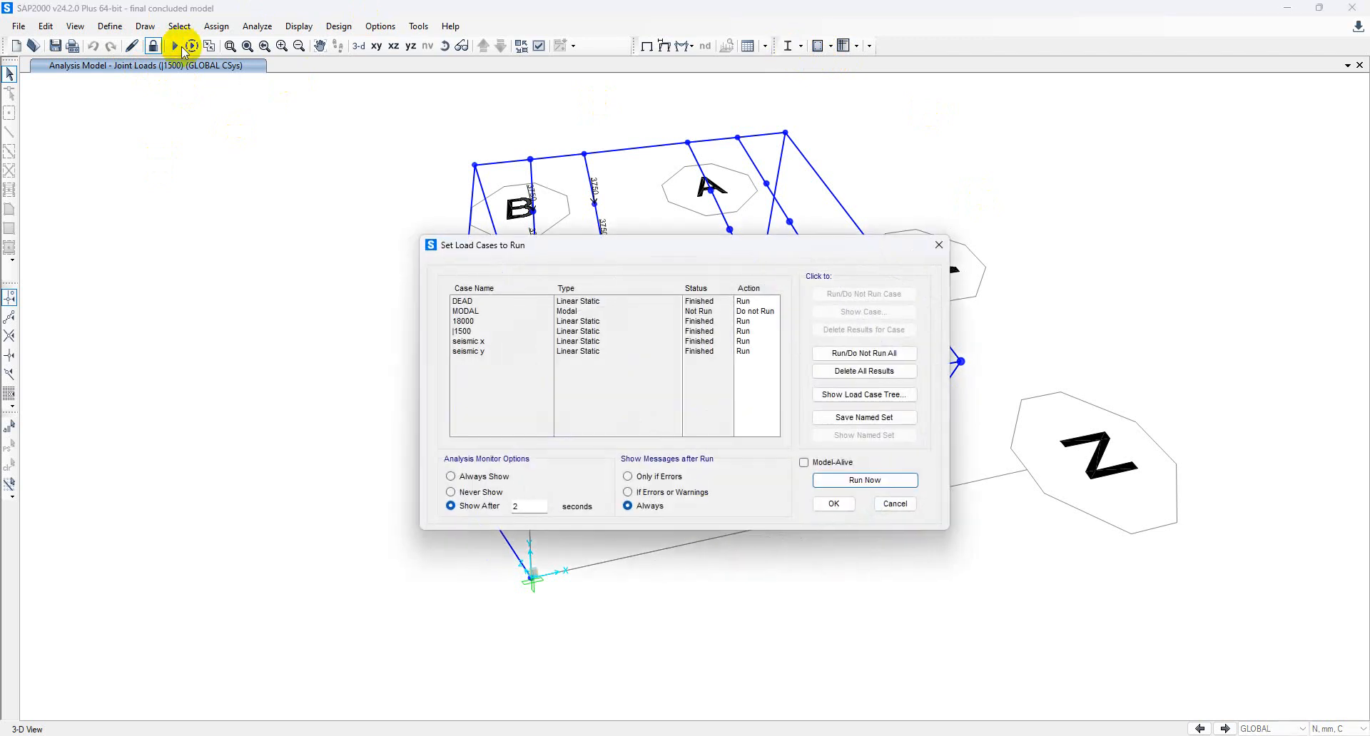
pyautogui.click(818, 479)
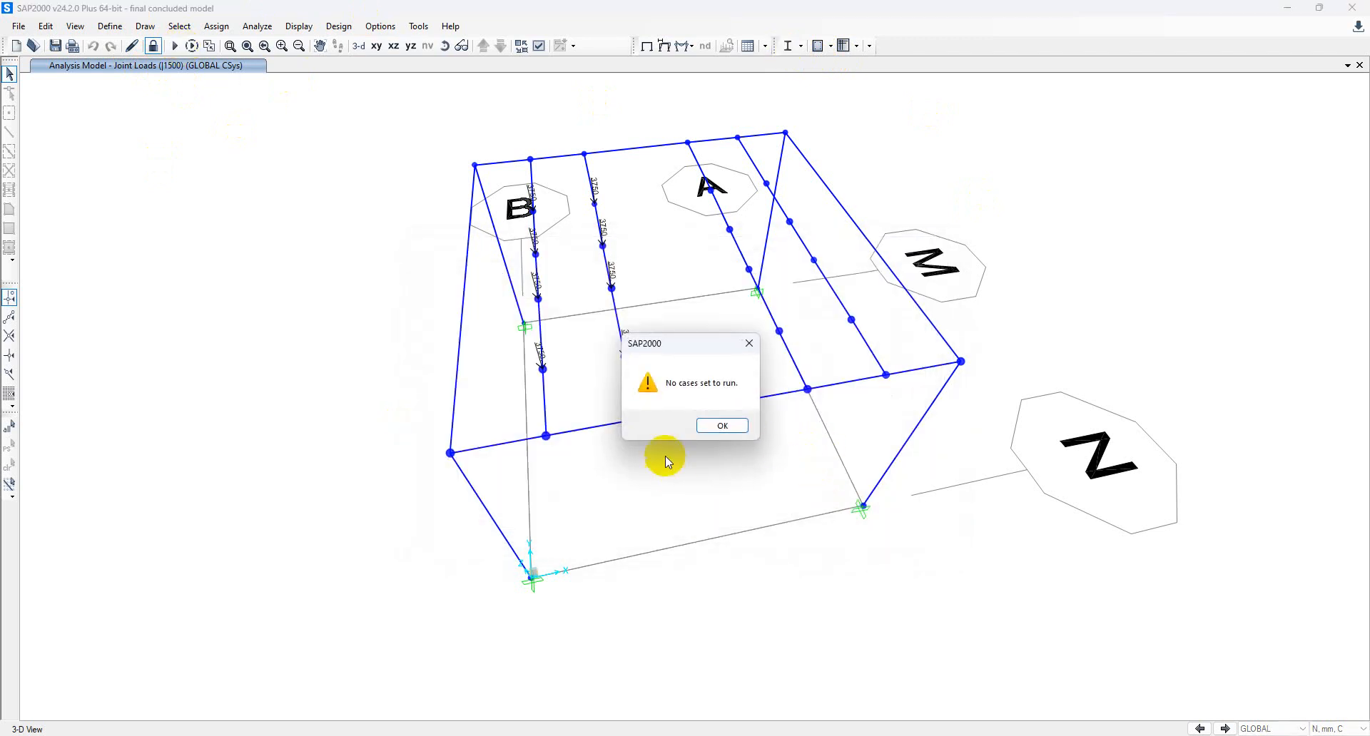
pyautogui.click(723, 425)
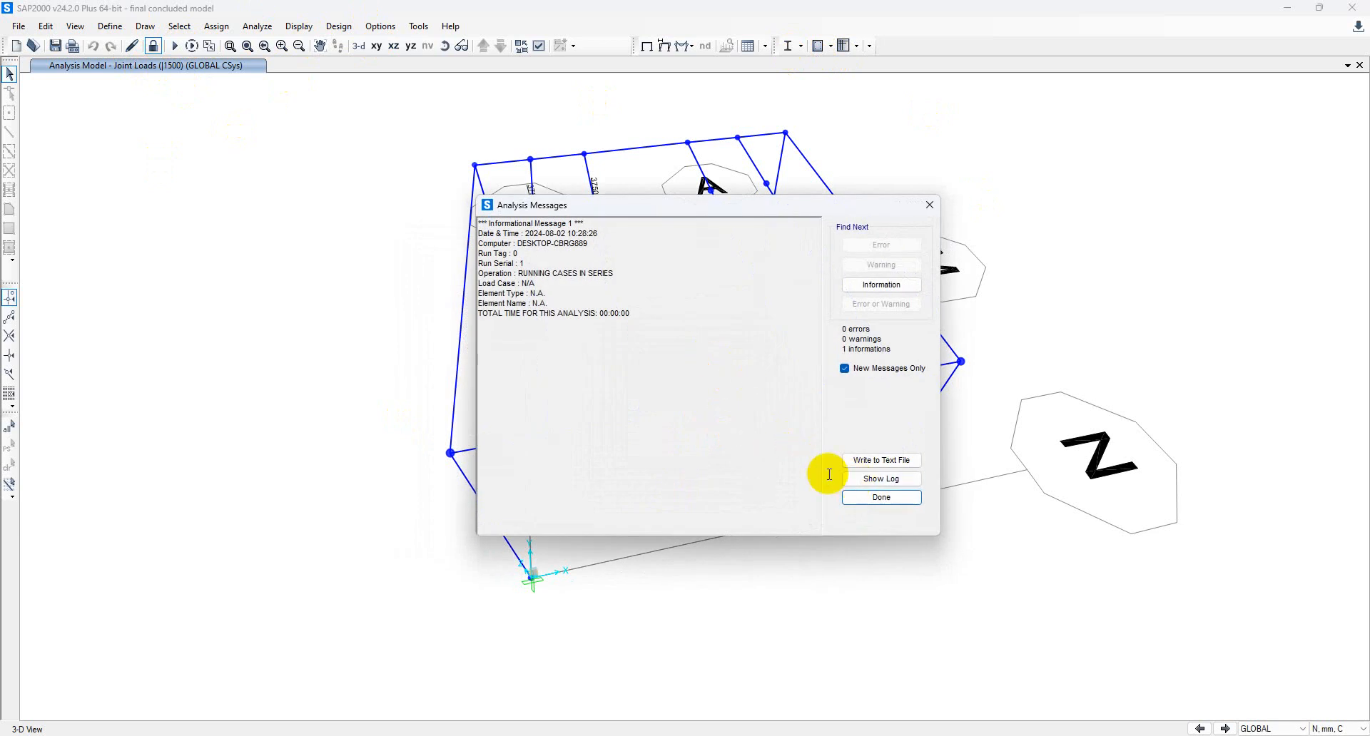
pyautogui.click(883, 497)
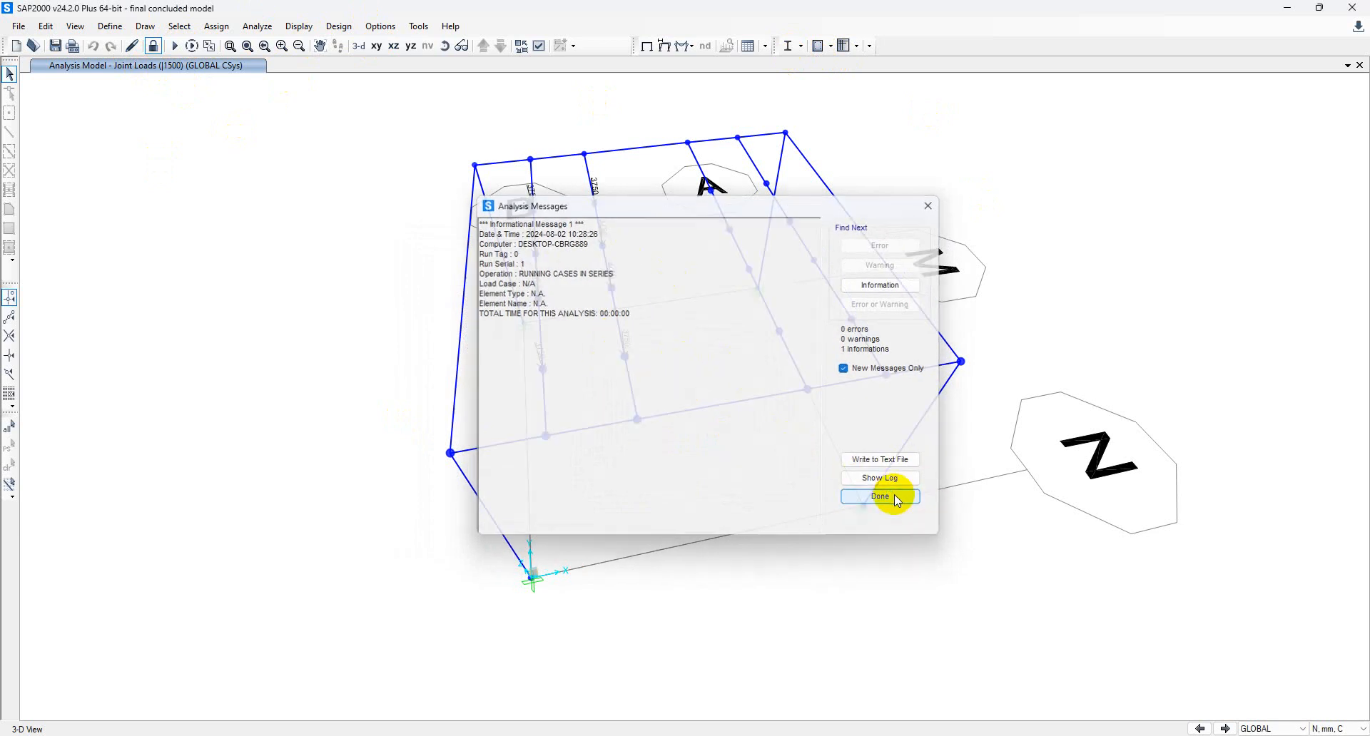
# - Run the steel frame design check of the structure
pyautogui.click(340, 28)
pyautogui.moveTo(354, 47)
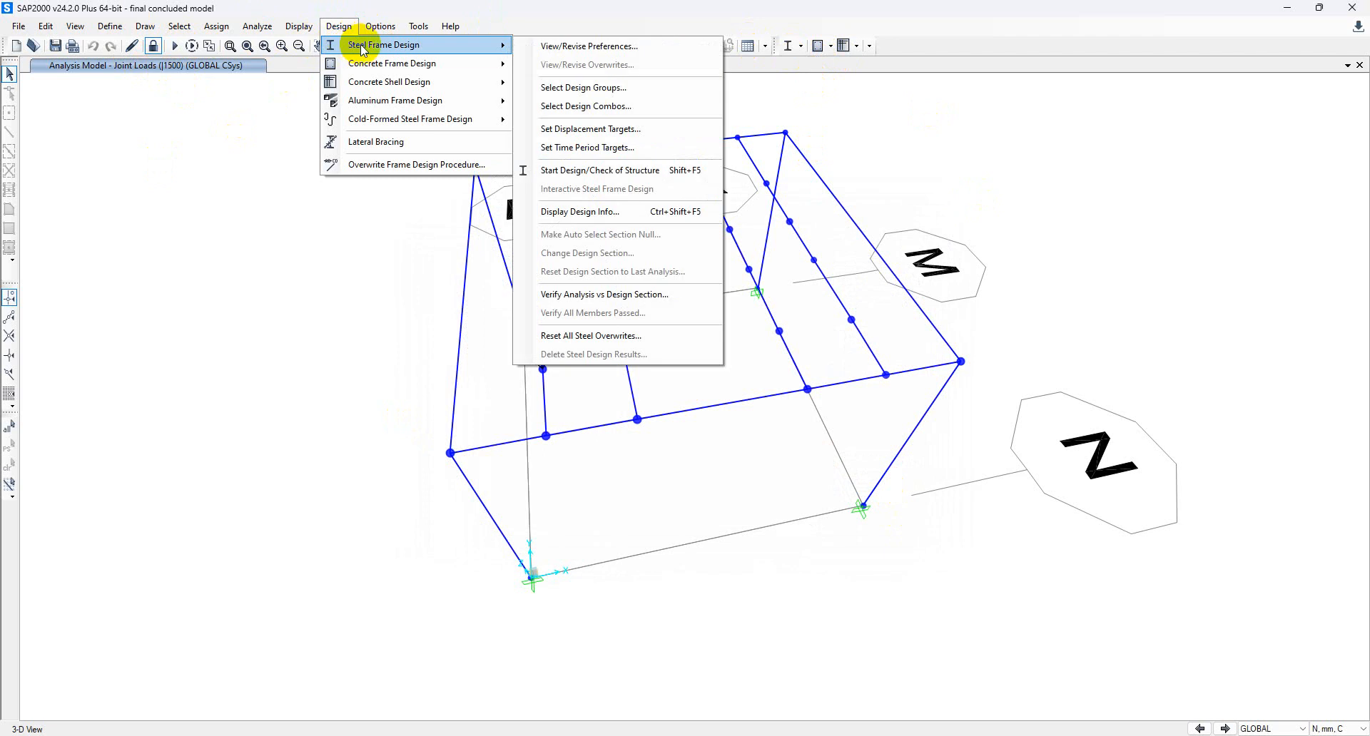
pyautogui.click(653, 169)
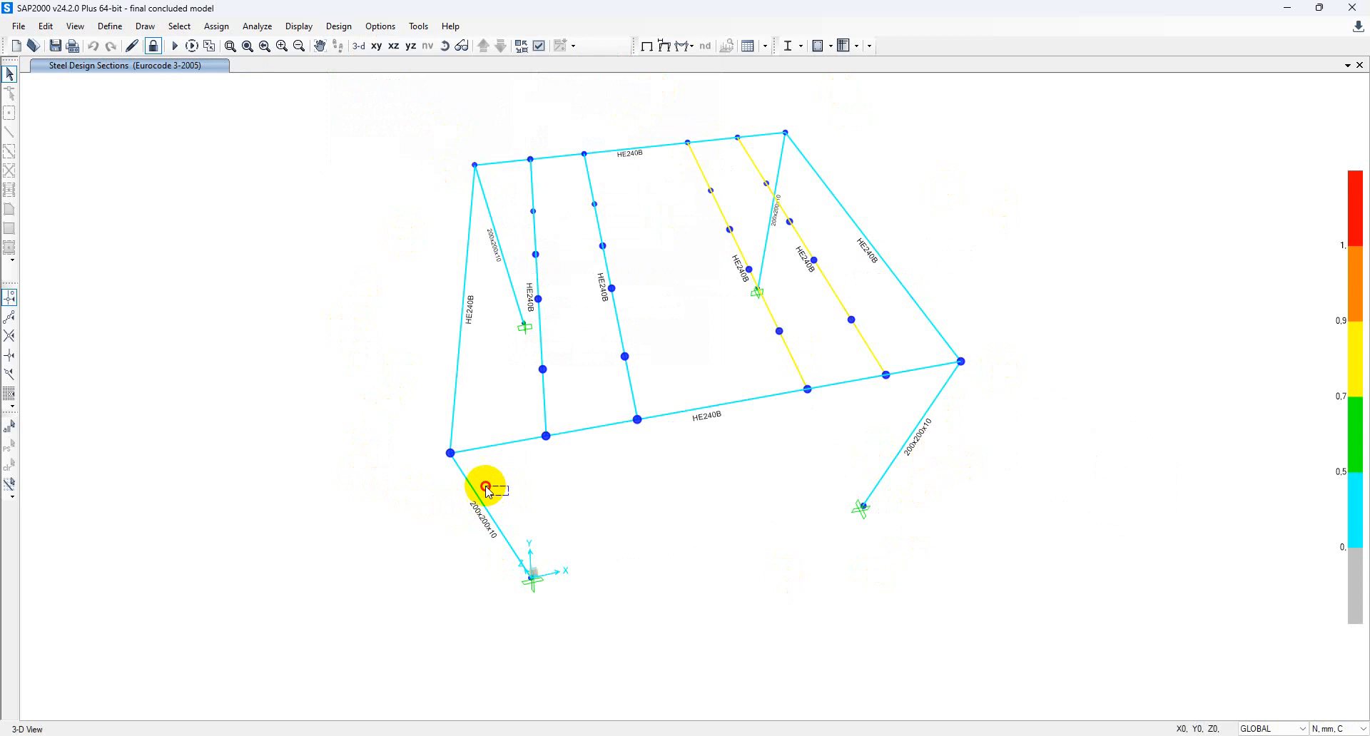
# - Select the corner joint above the origin with its three frames and transfer it to IDEA StatiCa Checkbot with the myIdeaSAP2000v1PluginWrapper plugin
pyautogui.moveTo(509, 495); pyautogui.dragTo(411, 405)
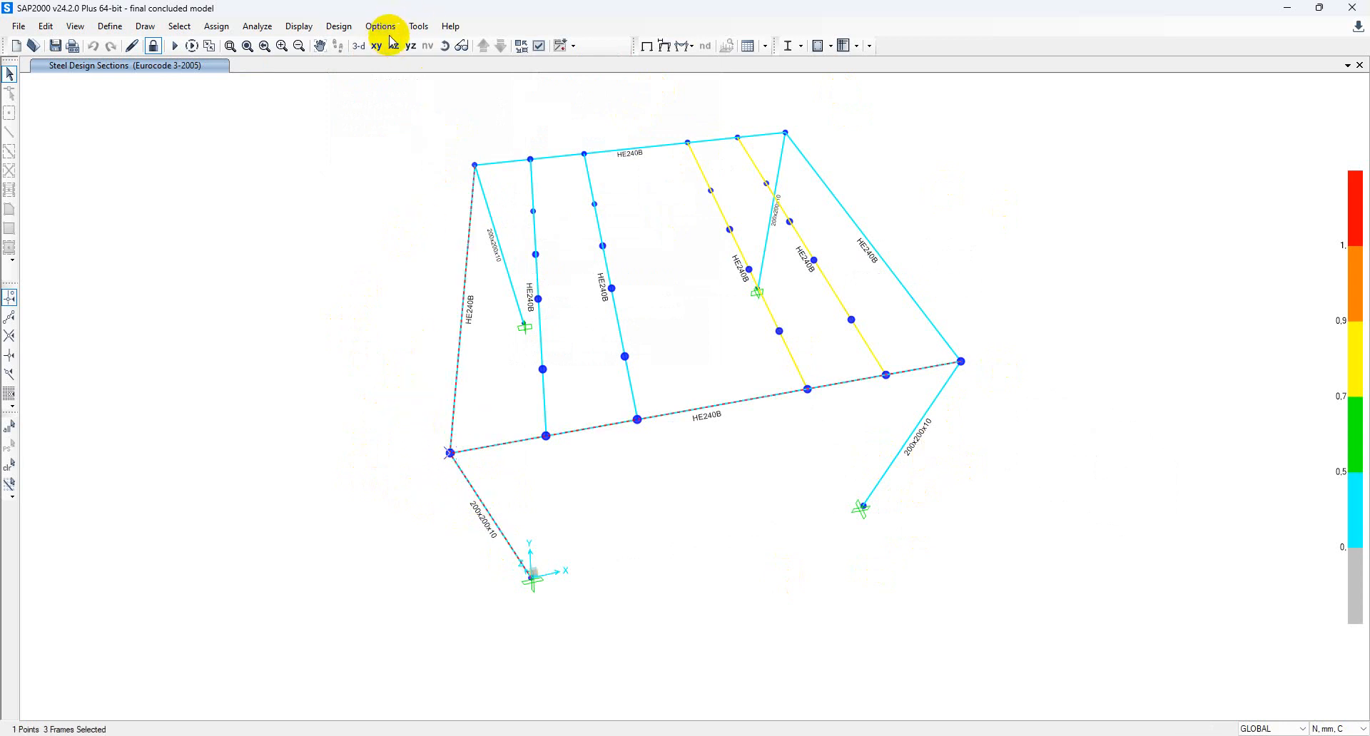
pyautogui.click(418, 27)
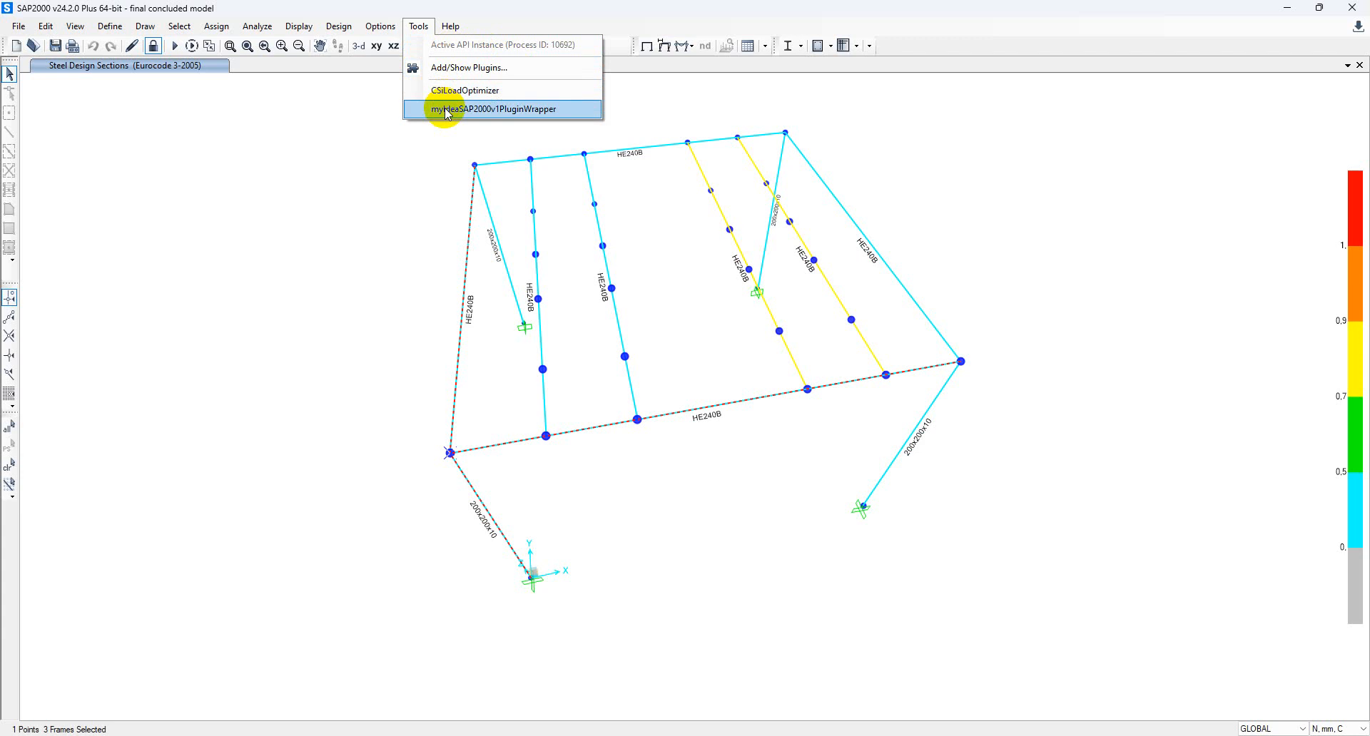
pyautogui.click(507, 109)
pyautogui.click(657, 469)
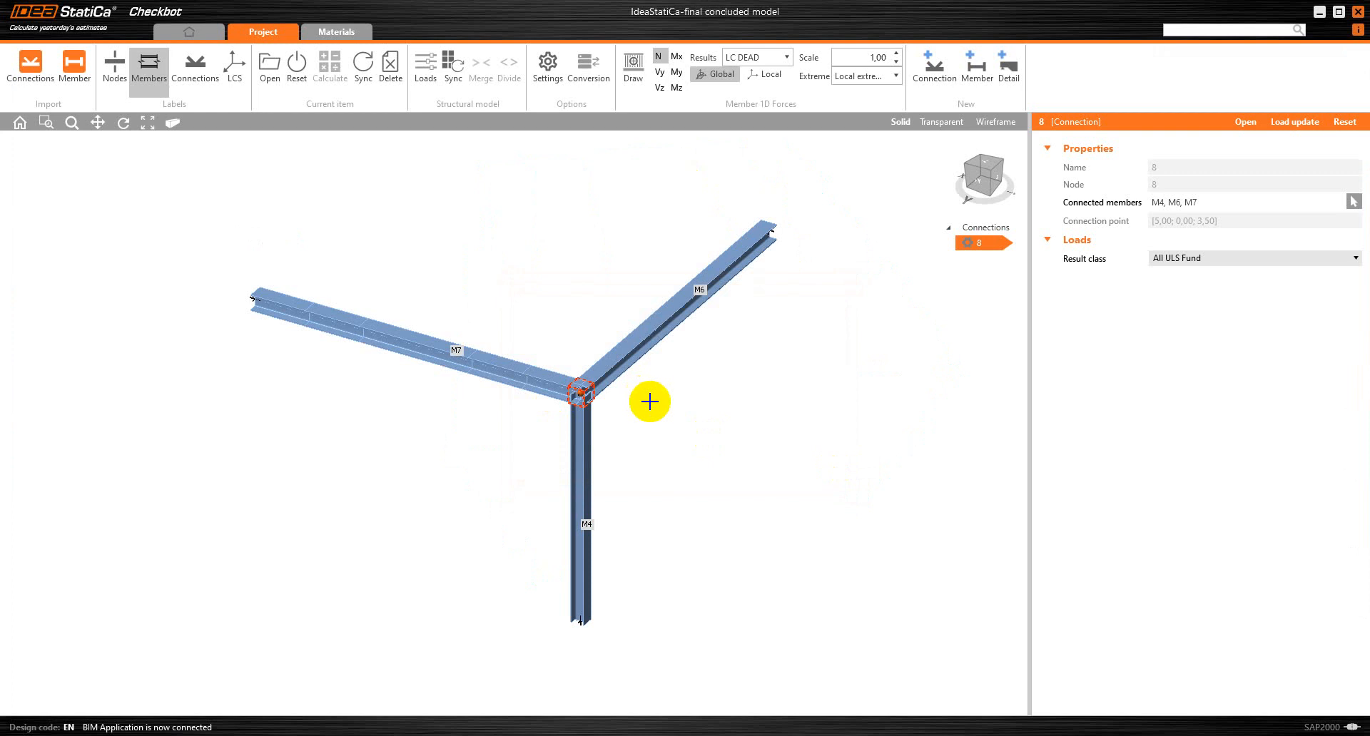
# - Examine the imported joint, its available load cases and combinations, and the extreme options, keeping LC DEAD and Local extremes
pyautogui.scroll(3, 652, 405)
pyautogui.scroll(-3, 603, 466)
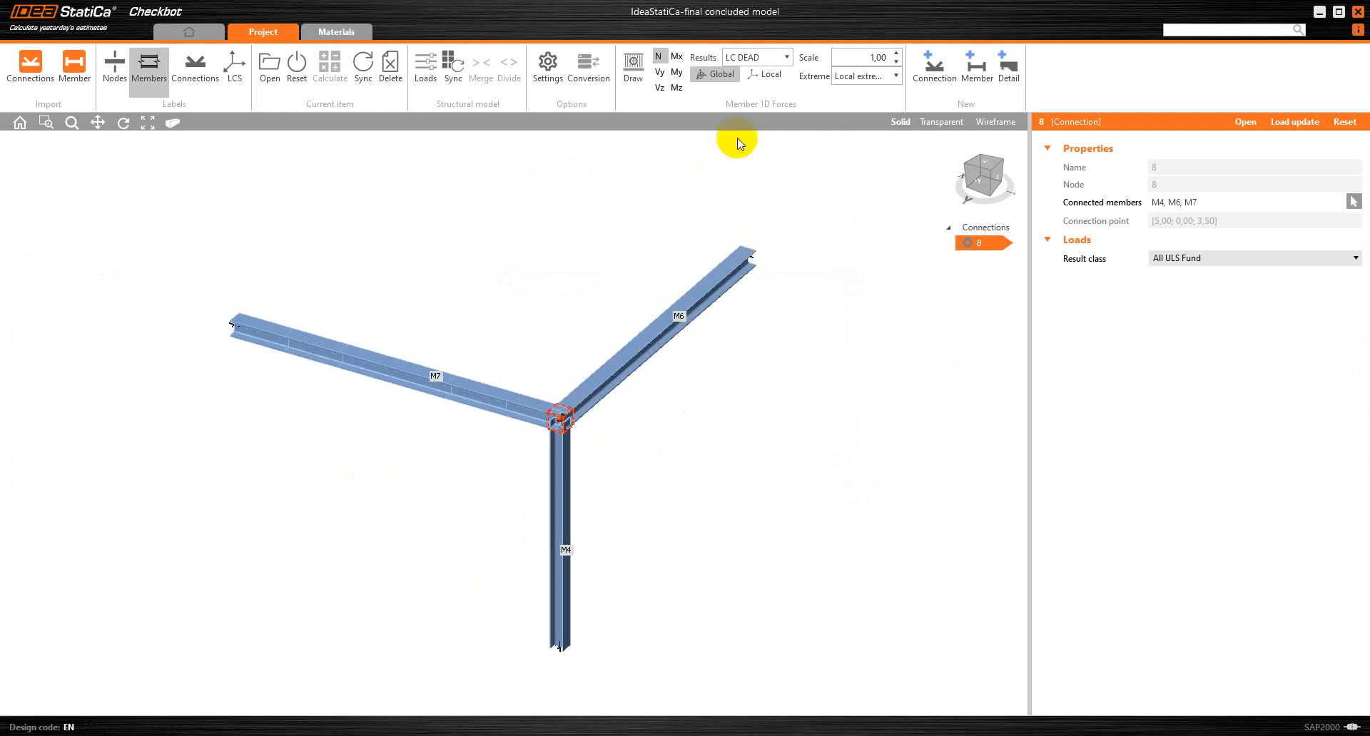
pyautogui.click(767, 63)
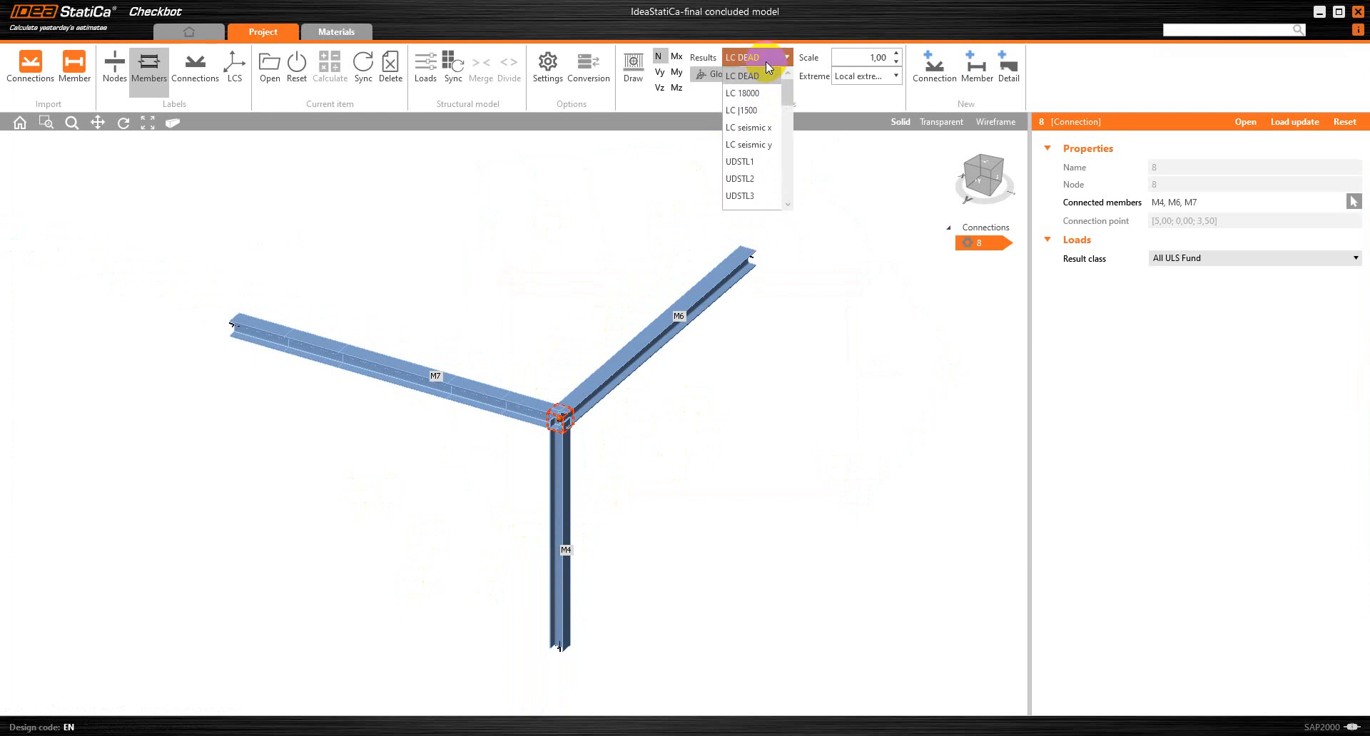
pyautogui.scroll(-1, 749, 181)
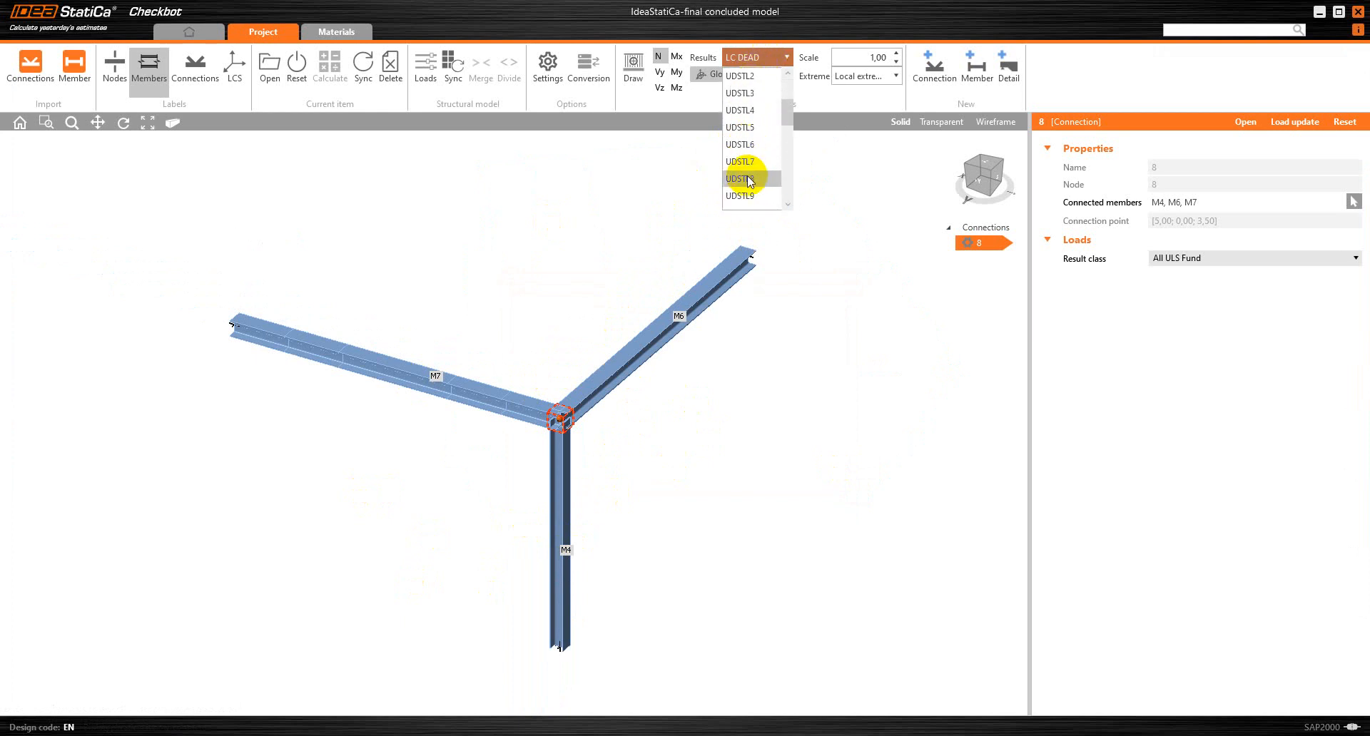
pyautogui.scroll(-1, 747, 179)
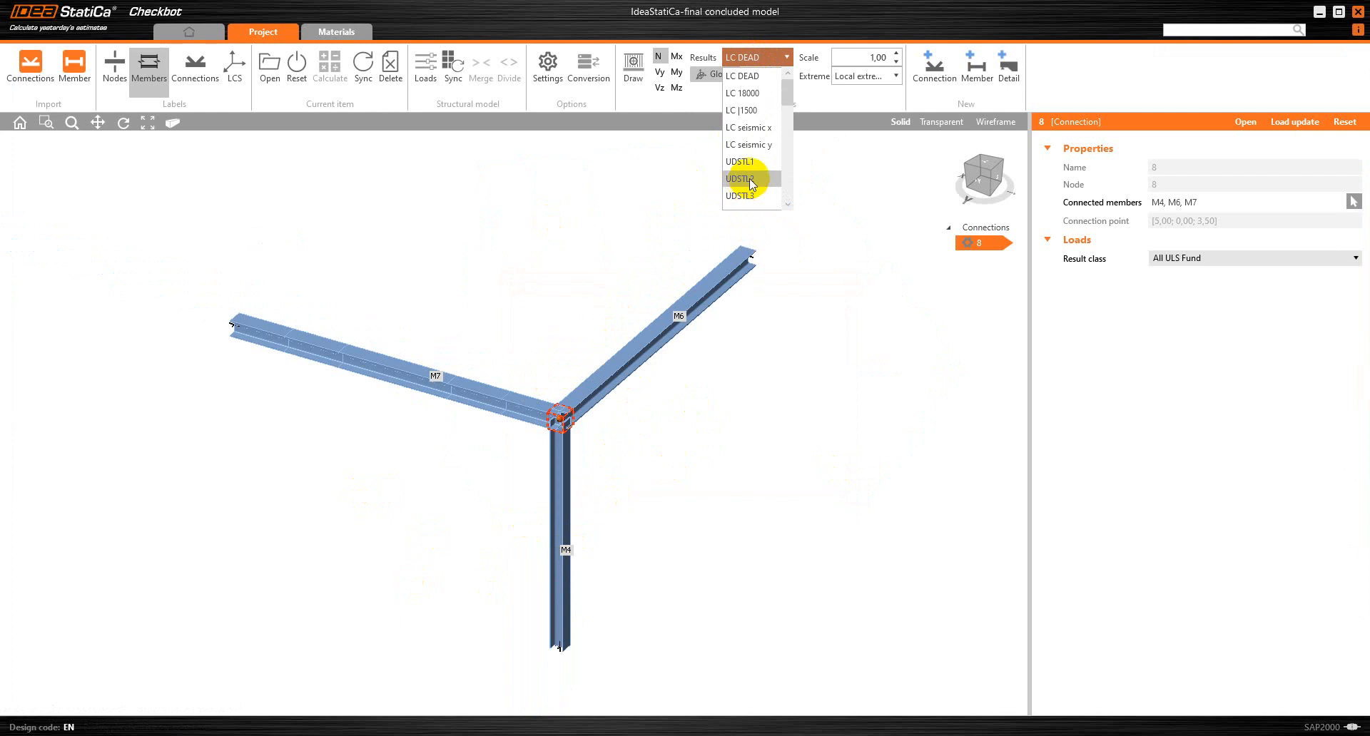
pyautogui.scroll(5, 747, 183)
pyautogui.click(758, 81)
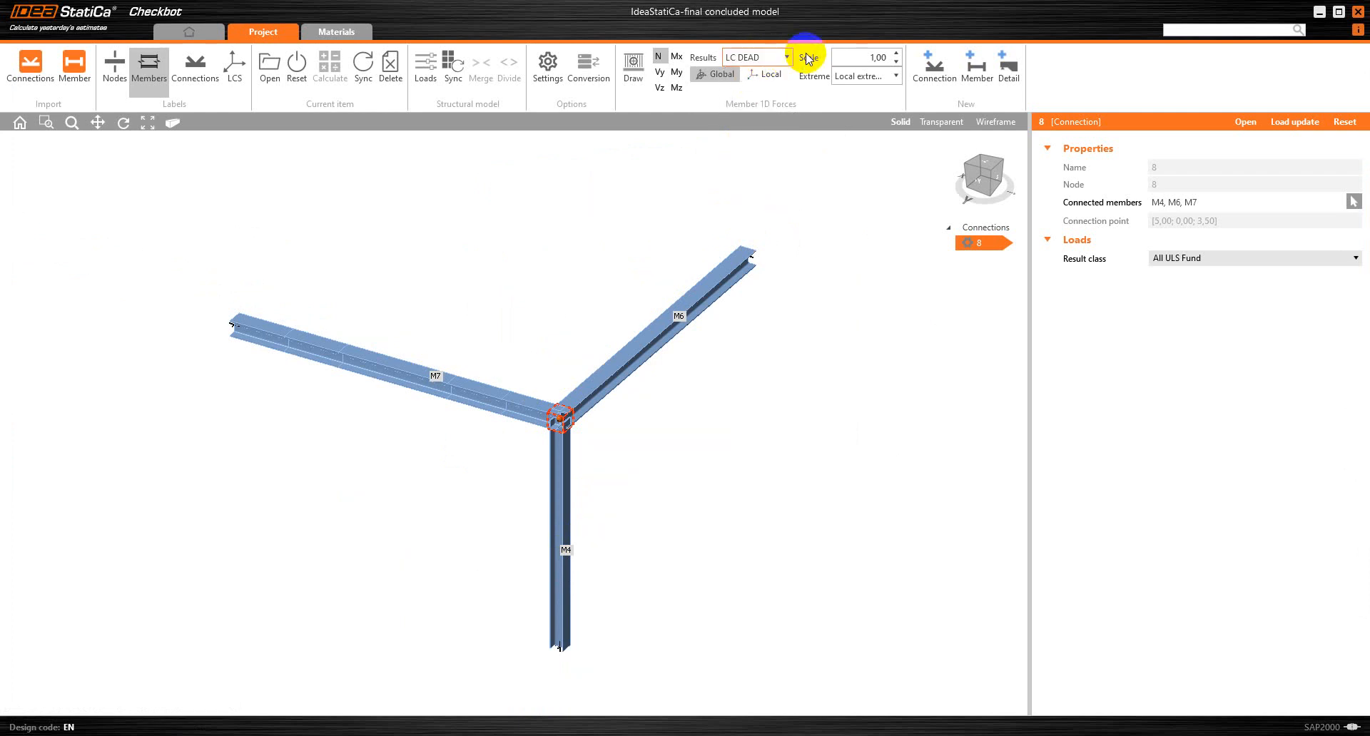
pyautogui.click(856, 76)
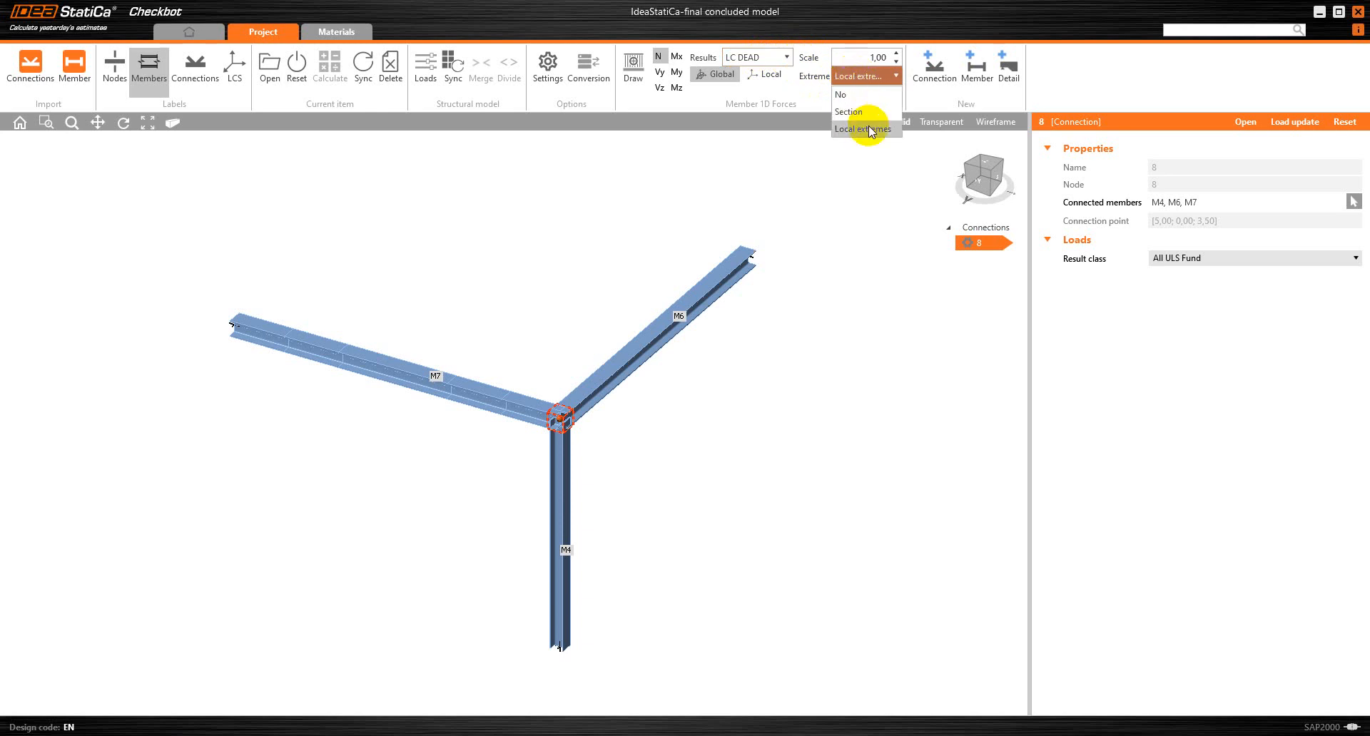
pyautogui.click(867, 129)
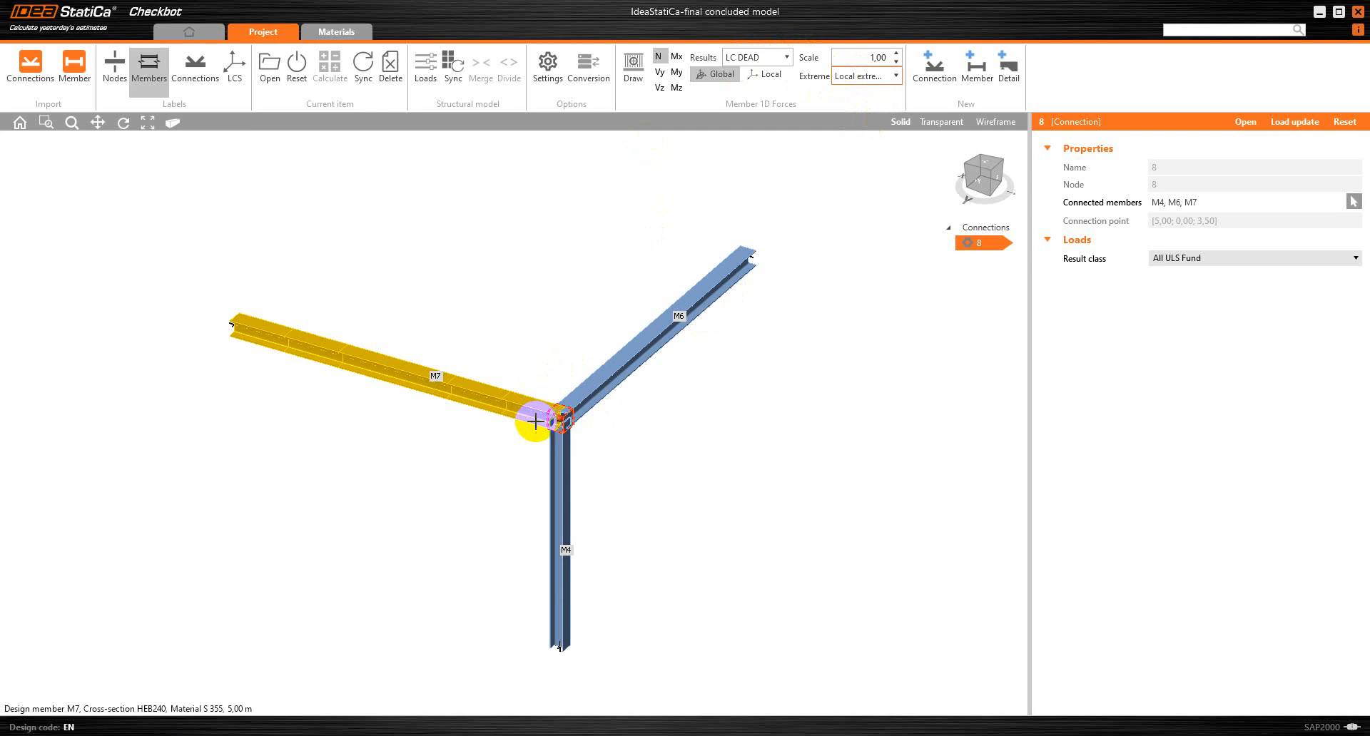
# - Open connection 8 in IDEA StatiCa Connection and review the properties of members M4, M6 and M7
pyautogui.scroll(3, 581, 496)
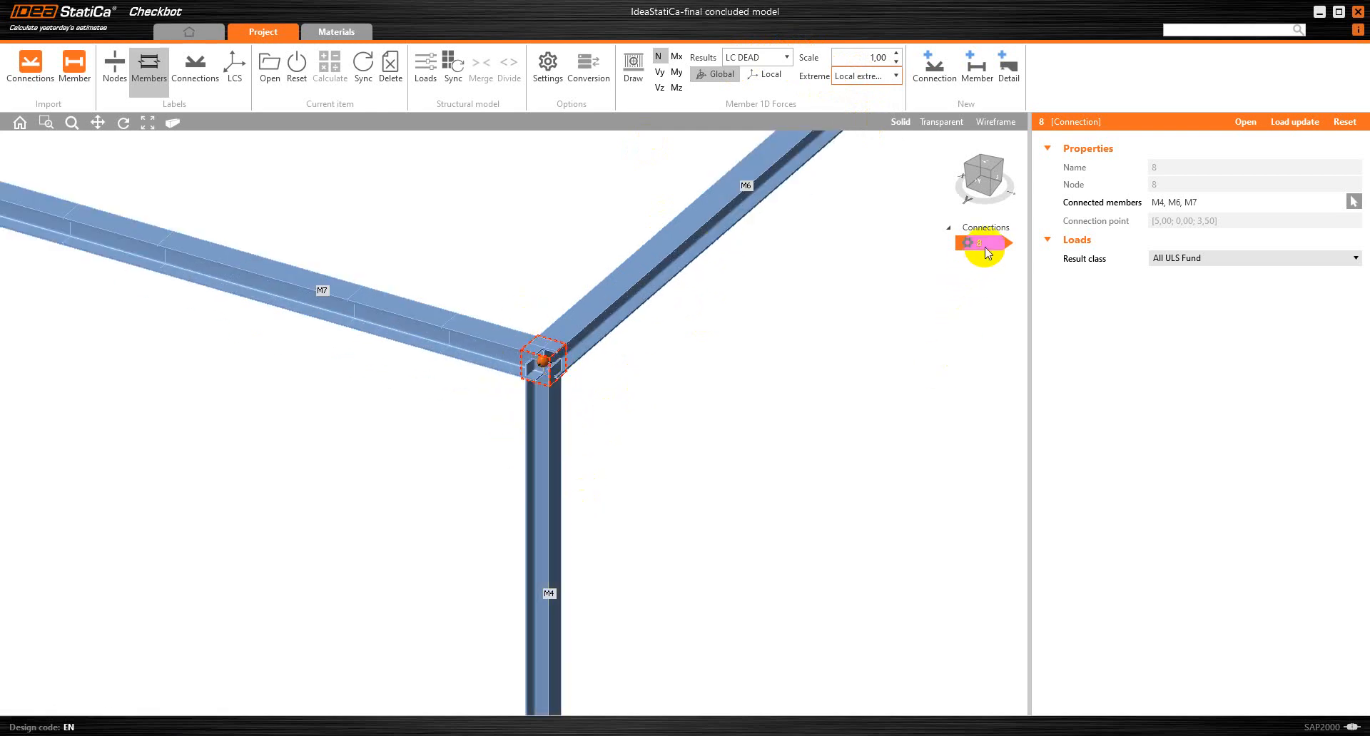
pyautogui.click(1248, 122)
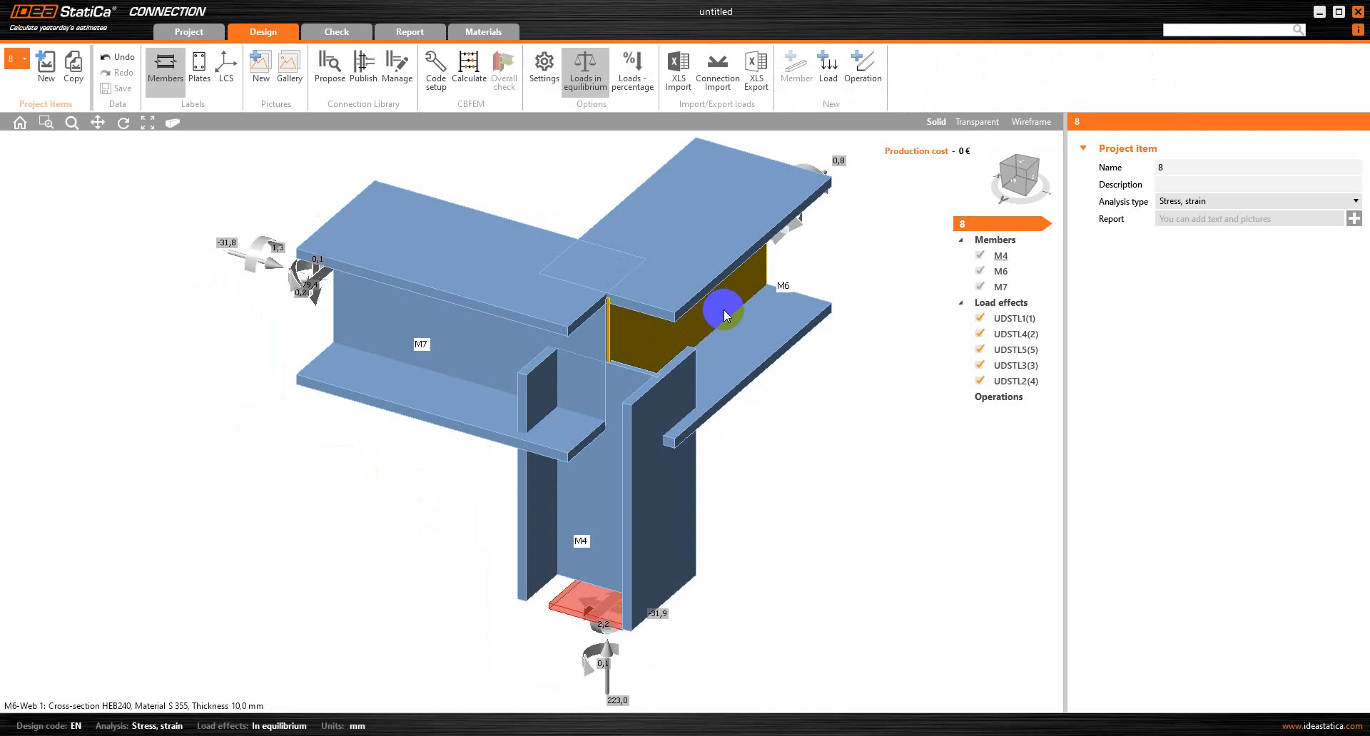
pyautogui.click(1030, 261)
pyautogui.click(1030, 256)
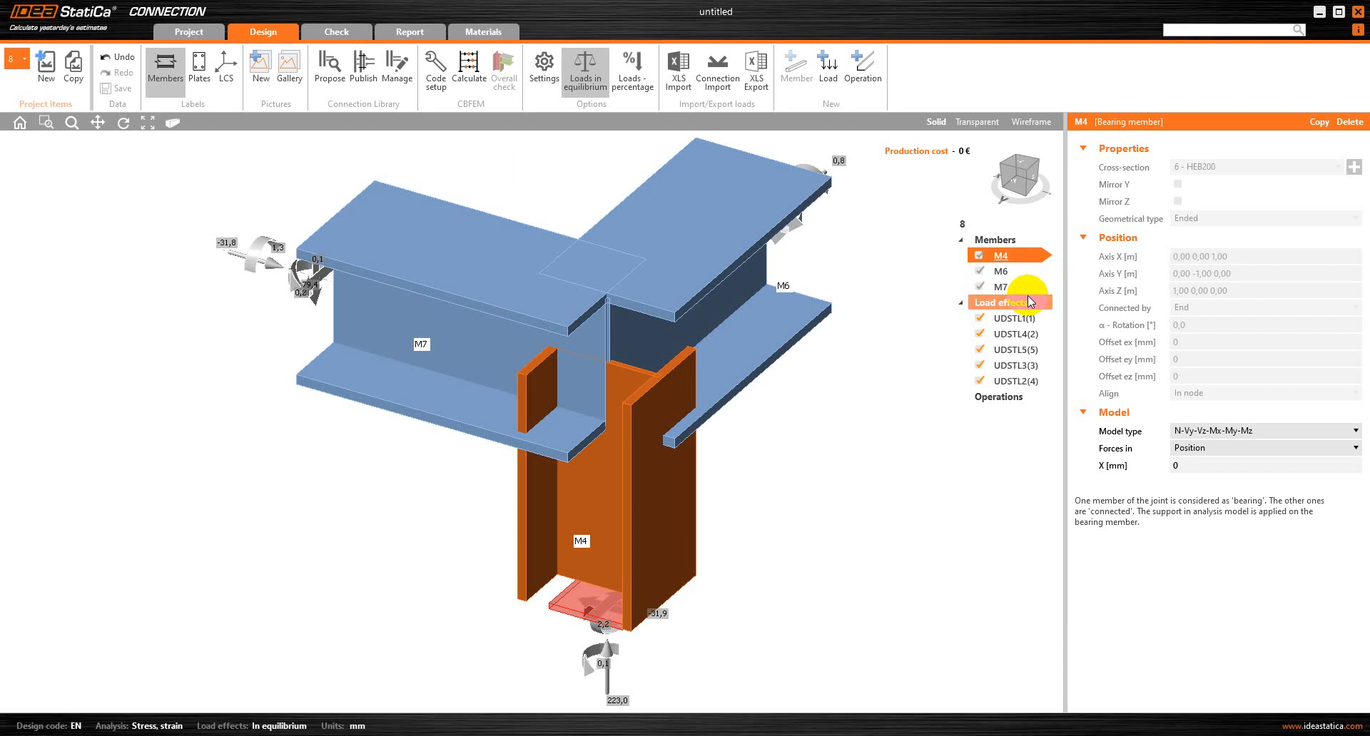
pyautogui.click(1027, 274)
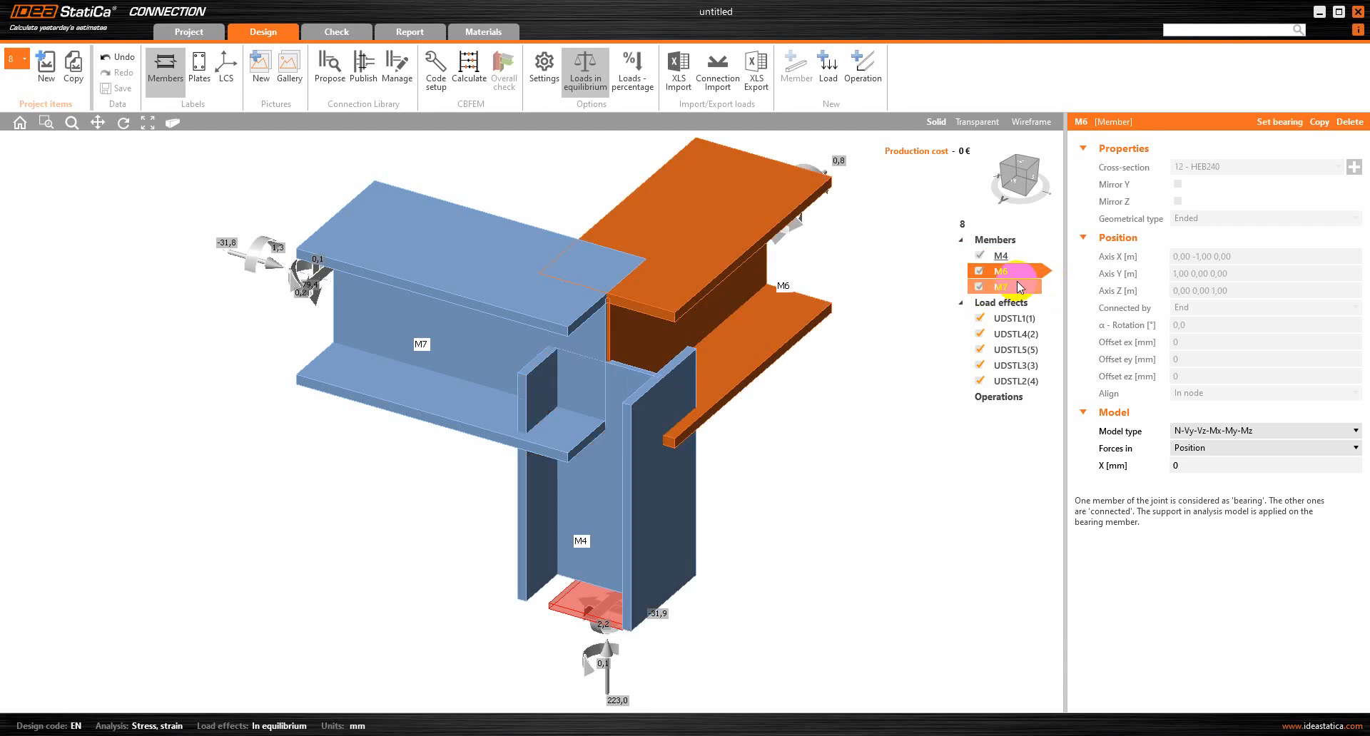
pyautogui.click(1016, 284)
# - Keep the forces of member M4 in Position and set the forces of members M6 and M7 to Bolts
pyautogui.click(1018, 258)
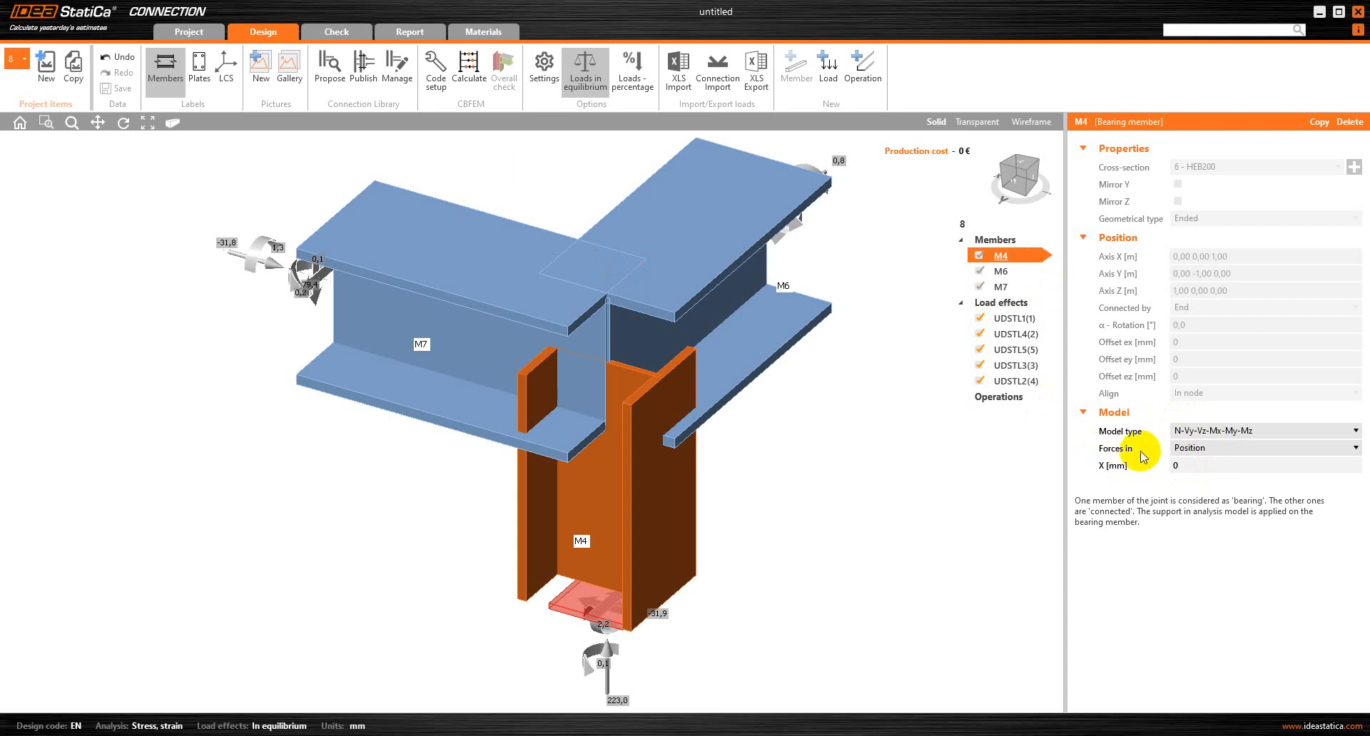
pyautogui.click(1187, 448)
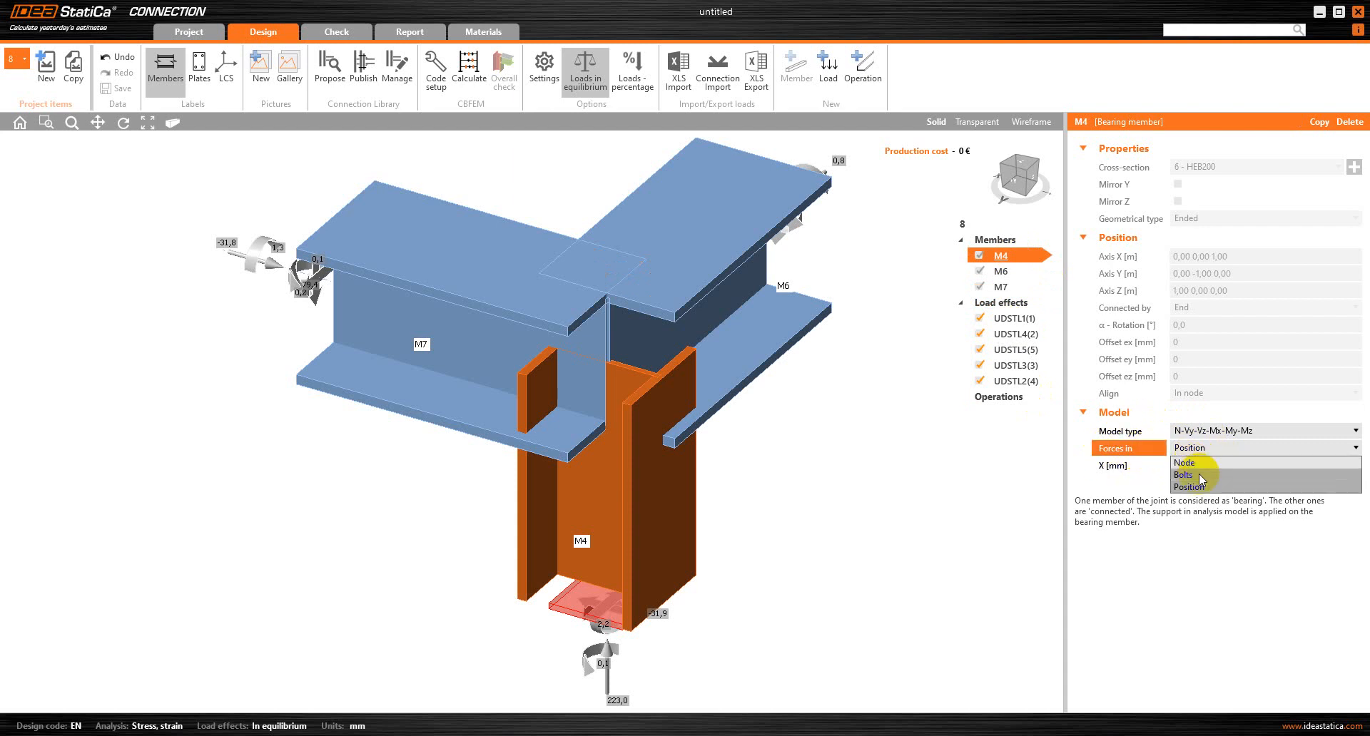
pyautogui.click(1191, 486)
pyautogui.click(1020, 270)
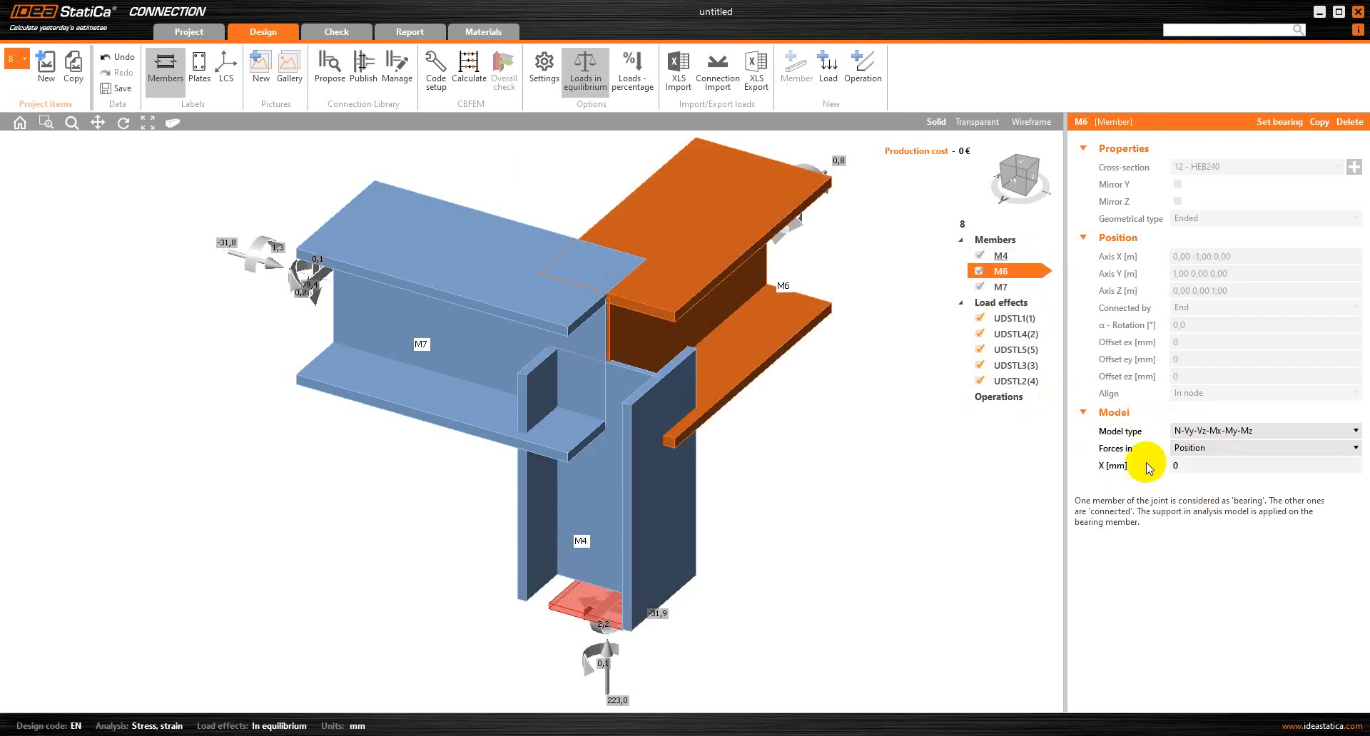
pyautogui.click(1177, 448)
pyautogui.click(1184, 472)
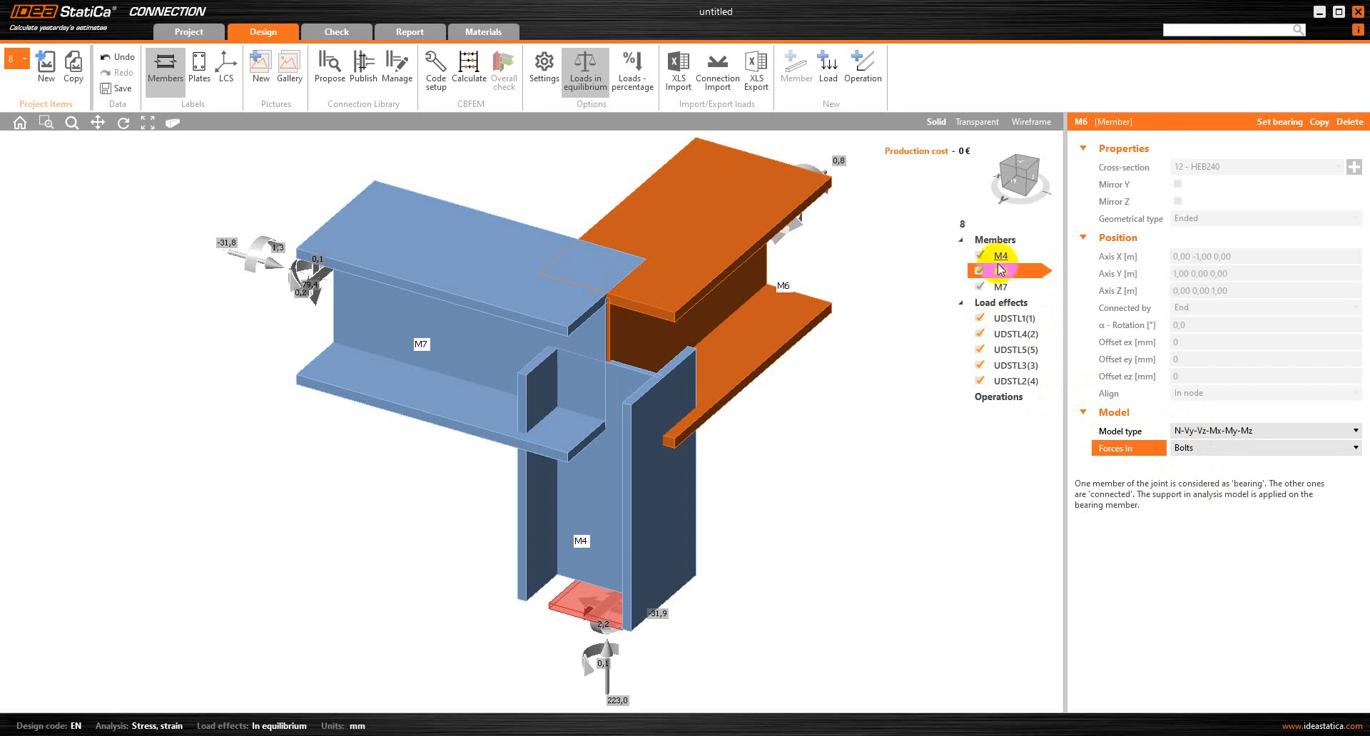
pyautogui.click(1000, 286)
pyautogui.click(1202, 447)
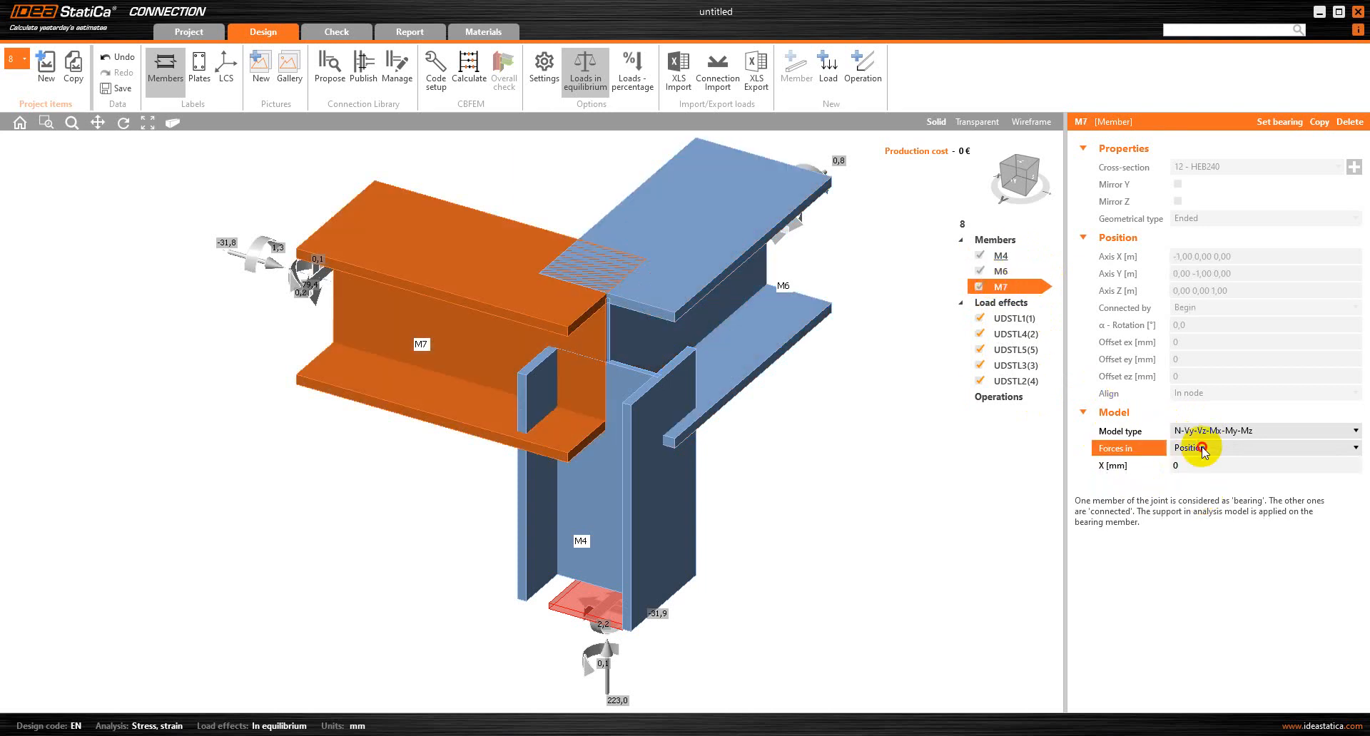
pyautogui.click(1172, 462)
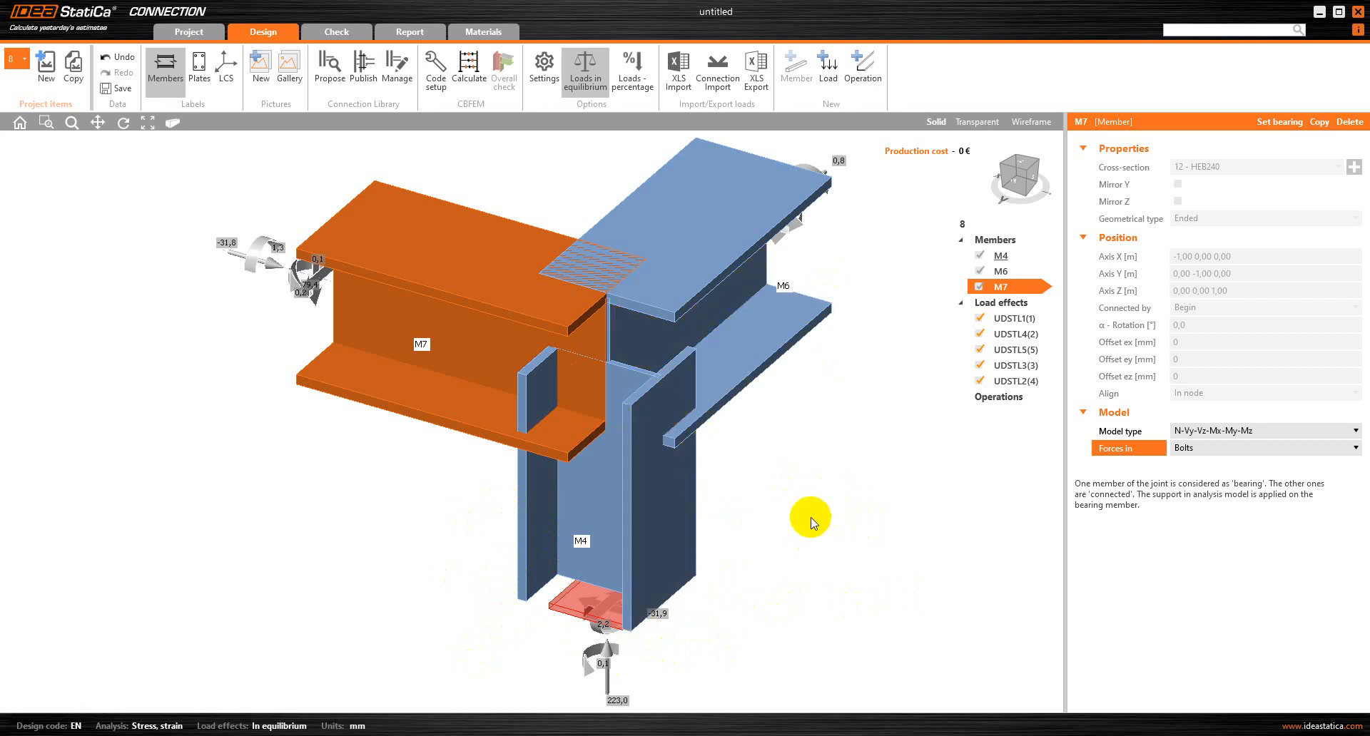
# - Add an end plate operation to the connection using M20 bolts of grade 8.8
pyautogui.moveTo(456, 560); pyautogui.dragTo(601, 529, button='right')
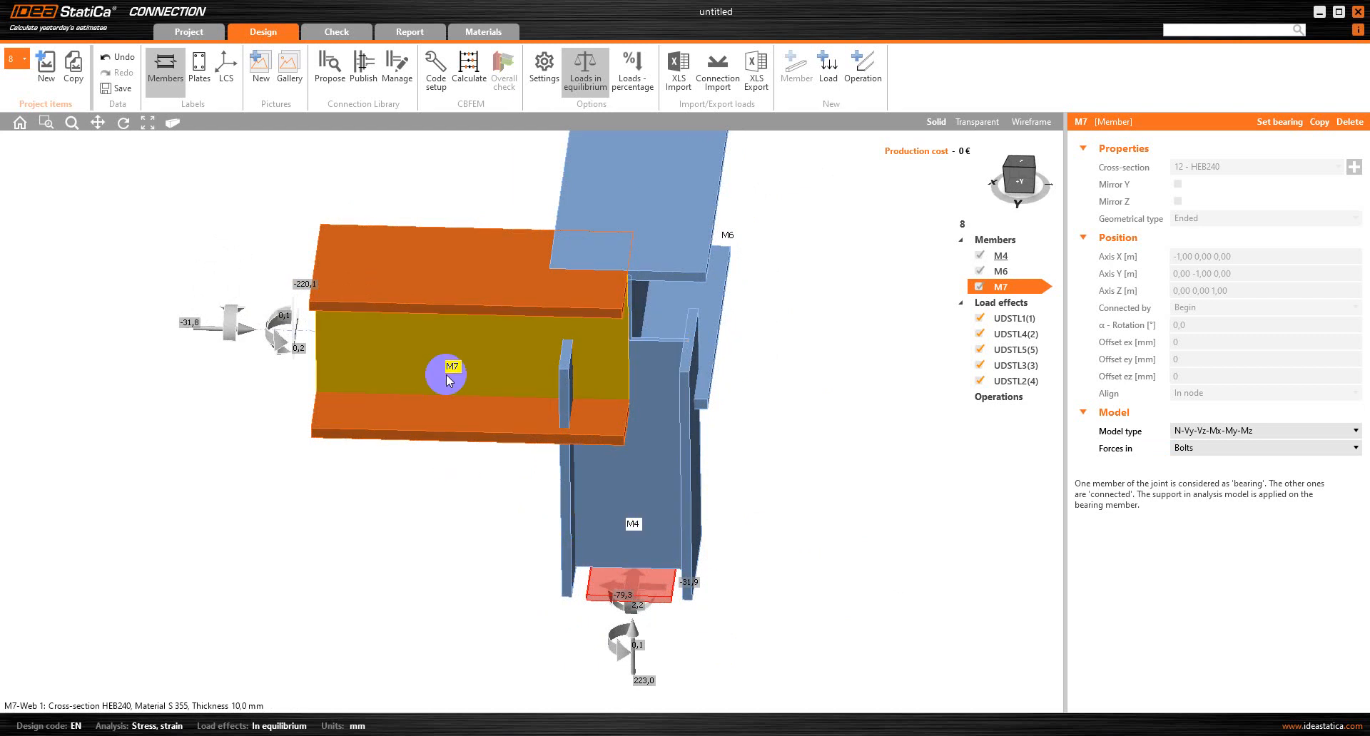
pyautogui.click(995, 307)
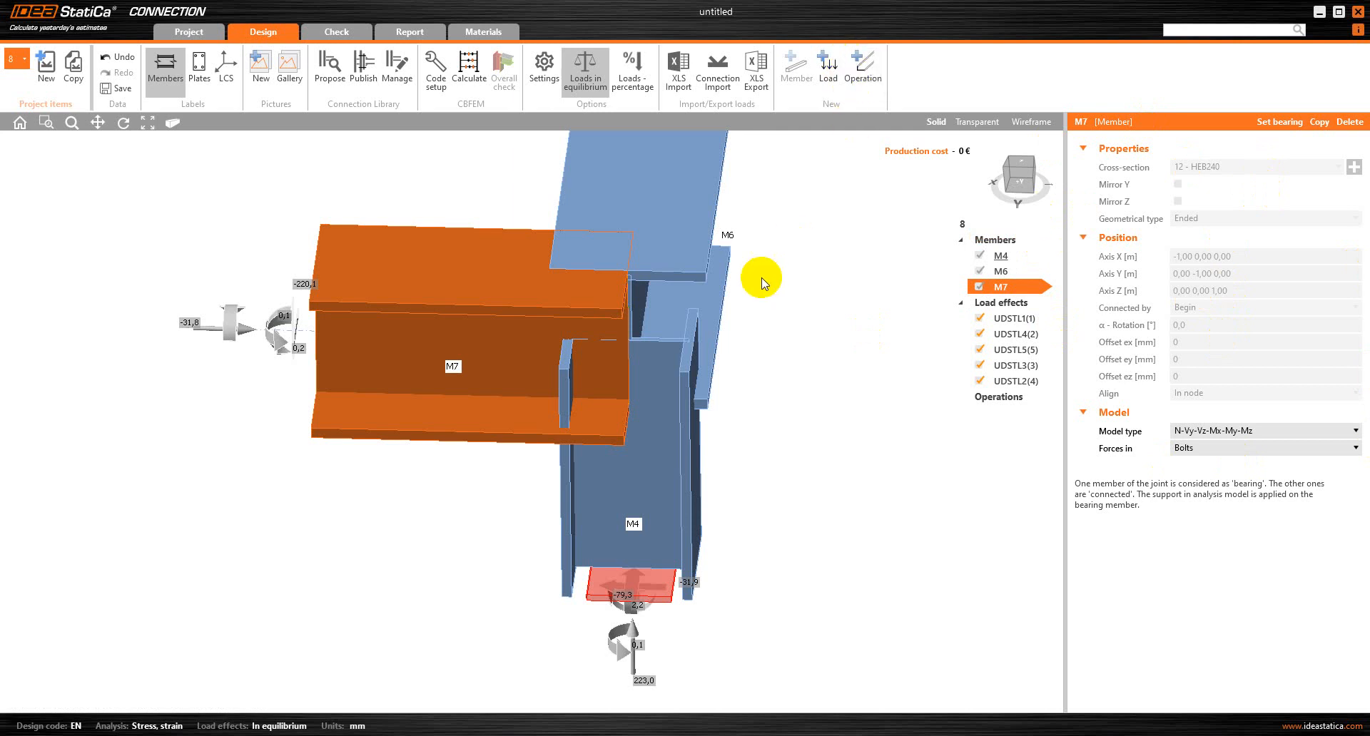
pyautogui.click(862, 76)
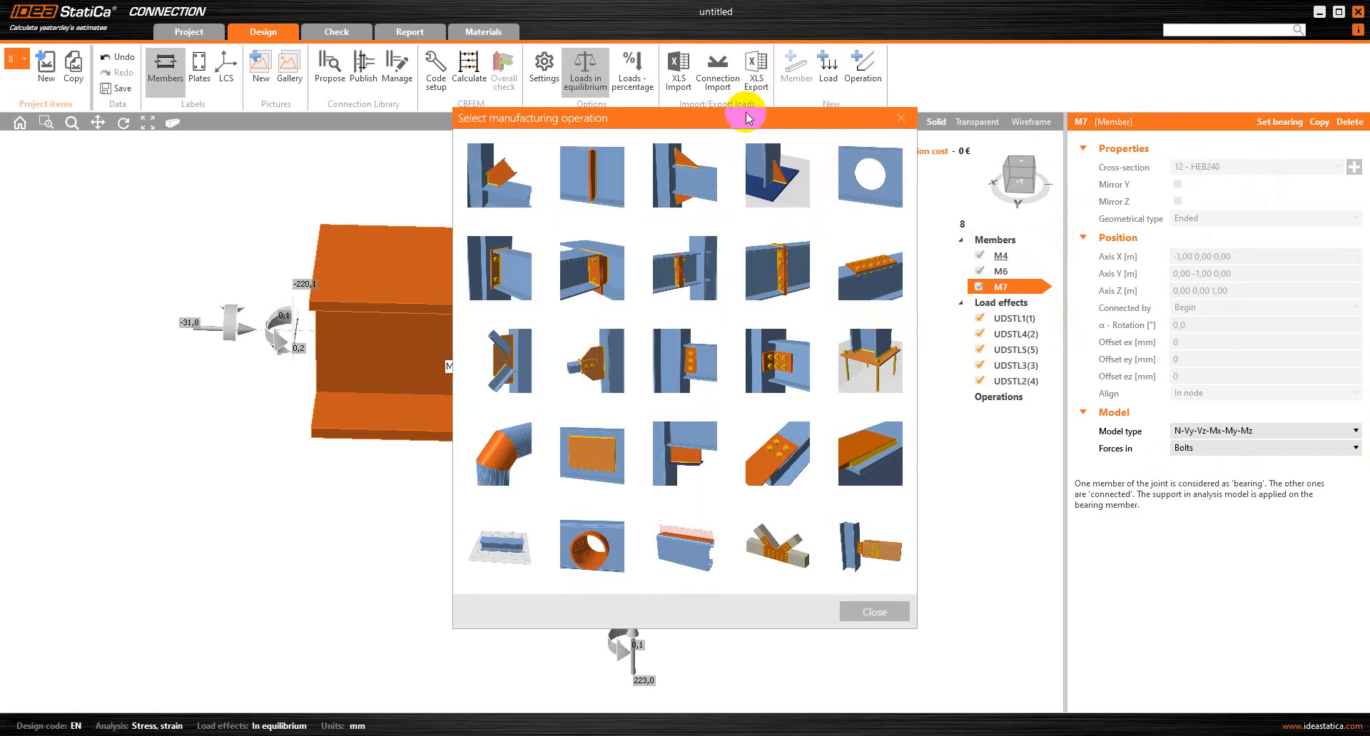
pyautogui.moveTo(758, 117); pyautogui.dragTo(983, 118)
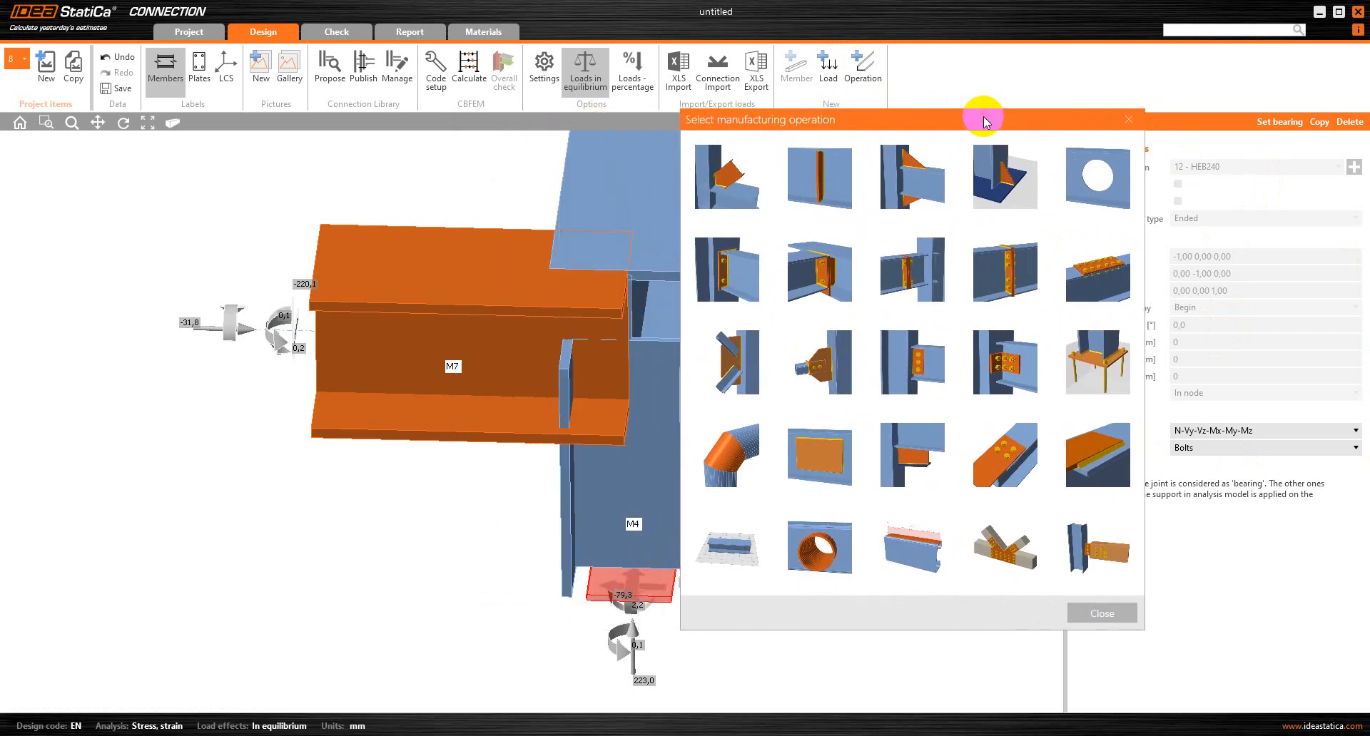
pyautogui.click(734, 268)
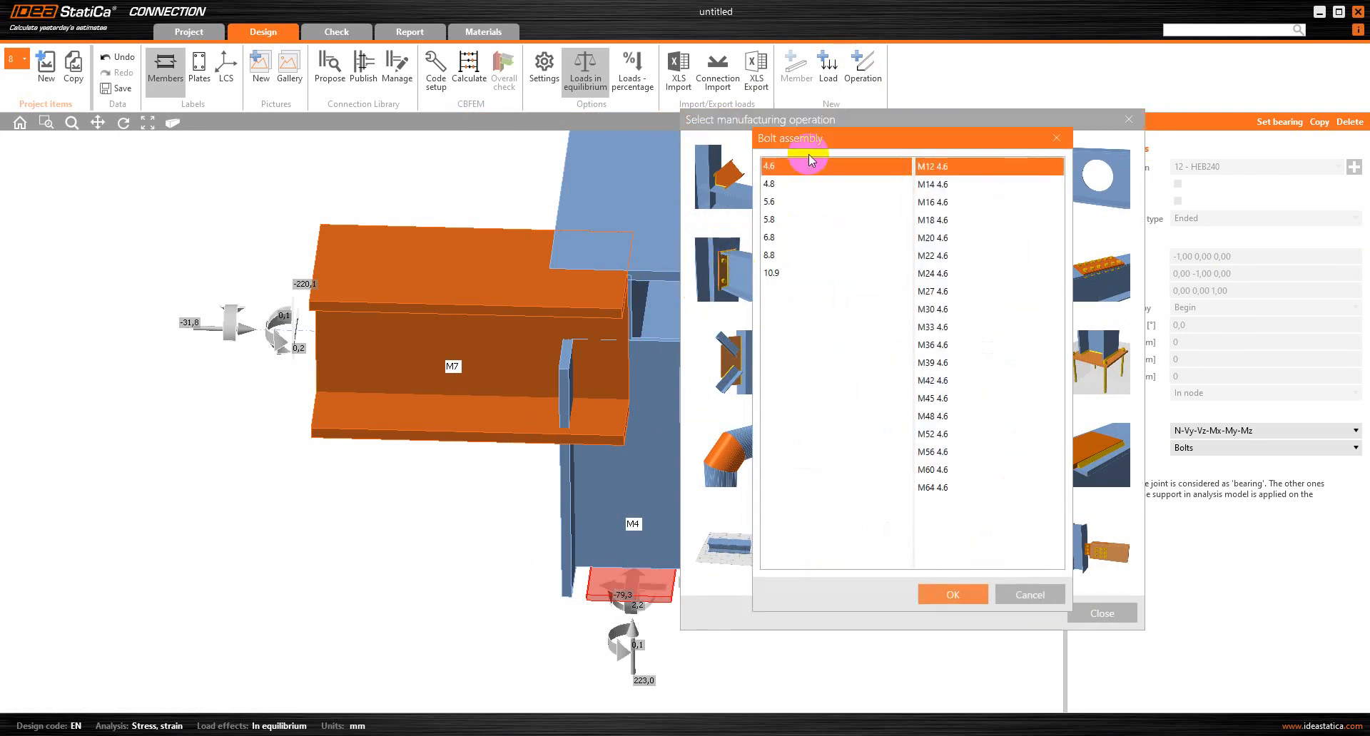
pyautogui.click(772, 255)
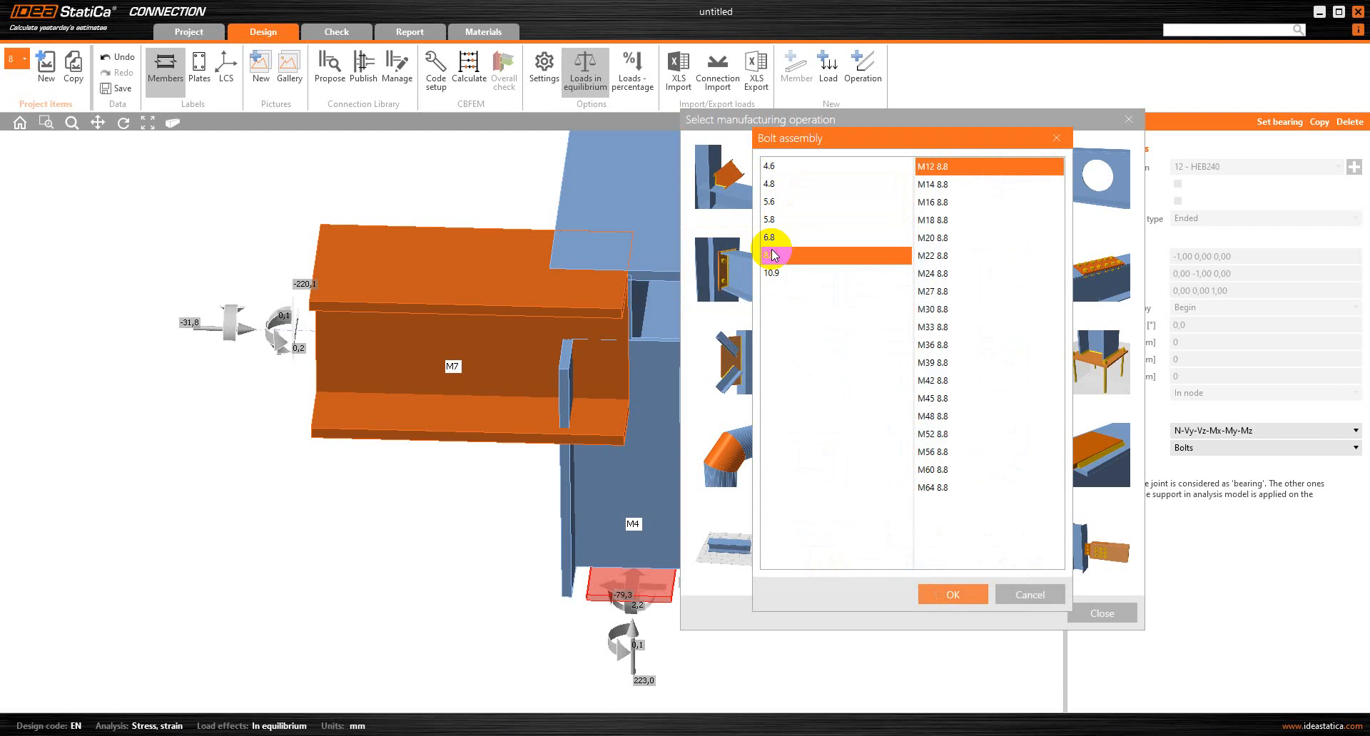
pyautogui.click(925, 238)
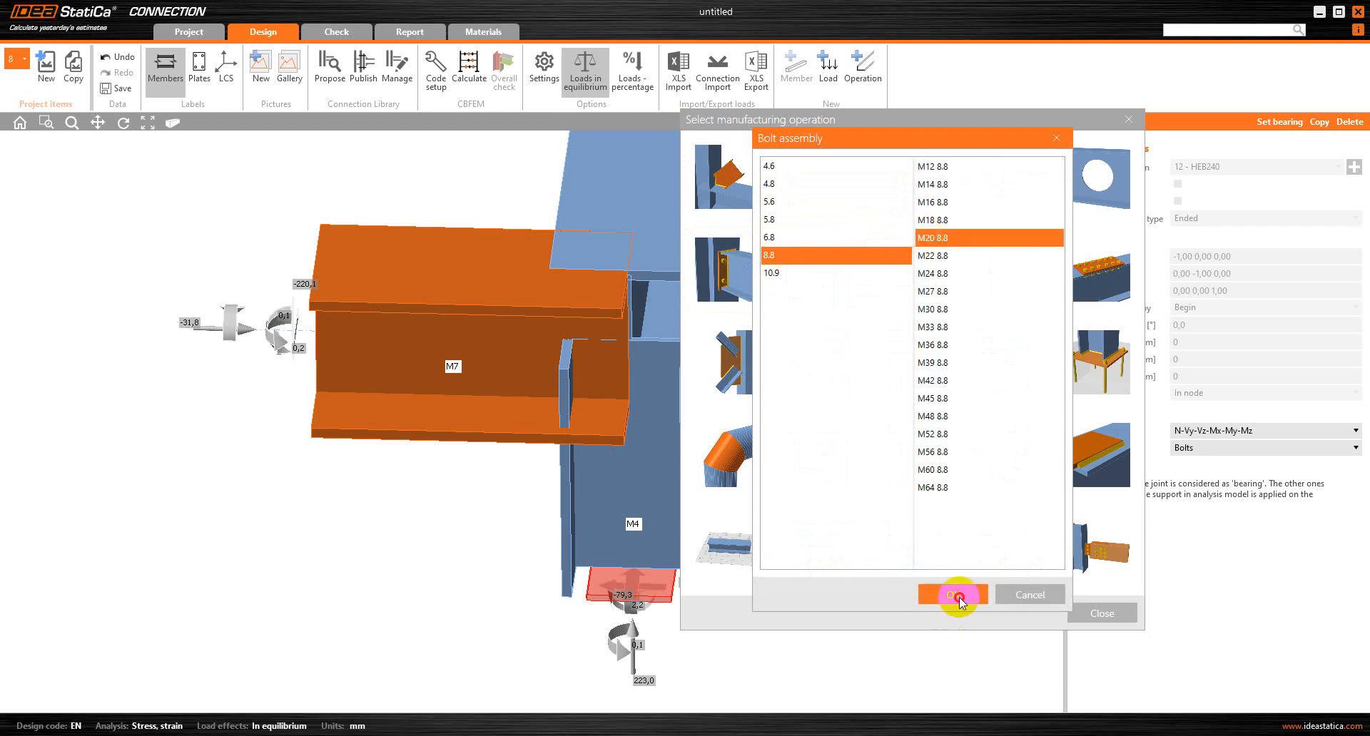
pyautogui.click(958, 597)
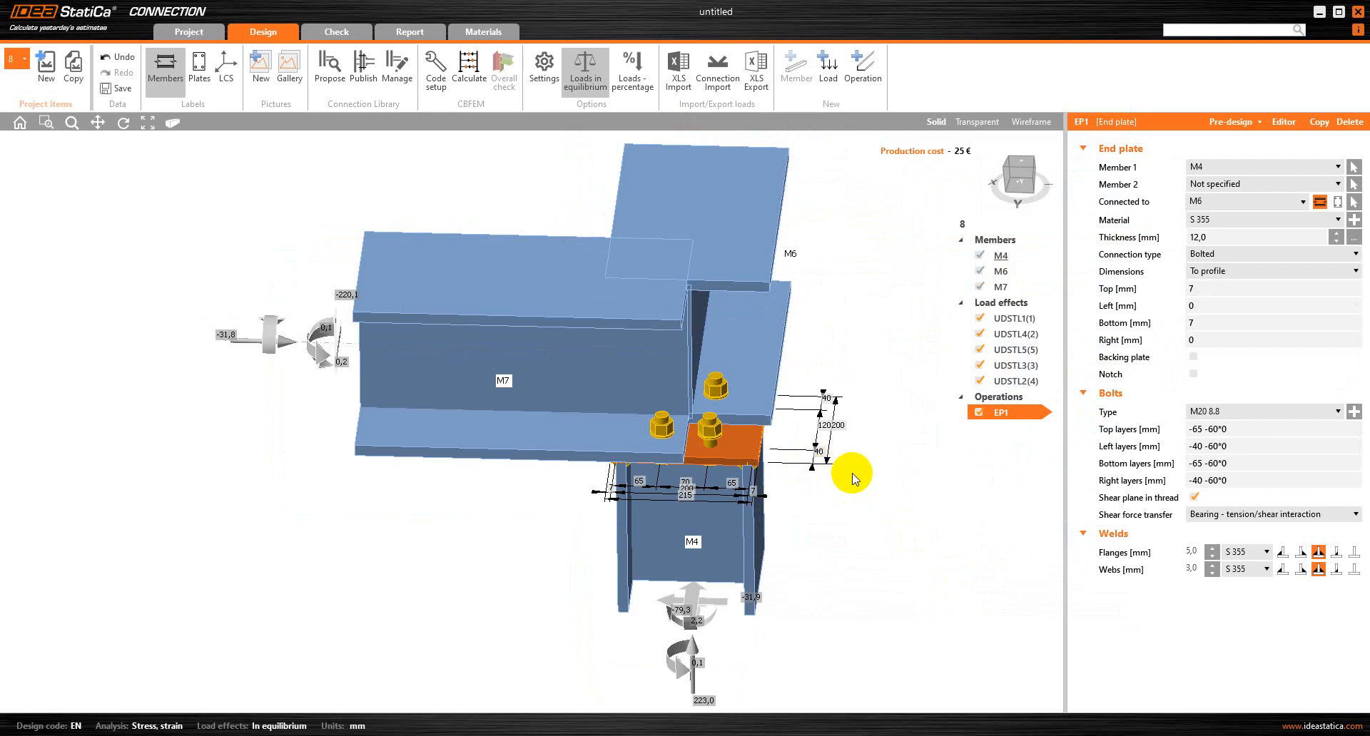
pyautogui.scroll(2, 856, 476)
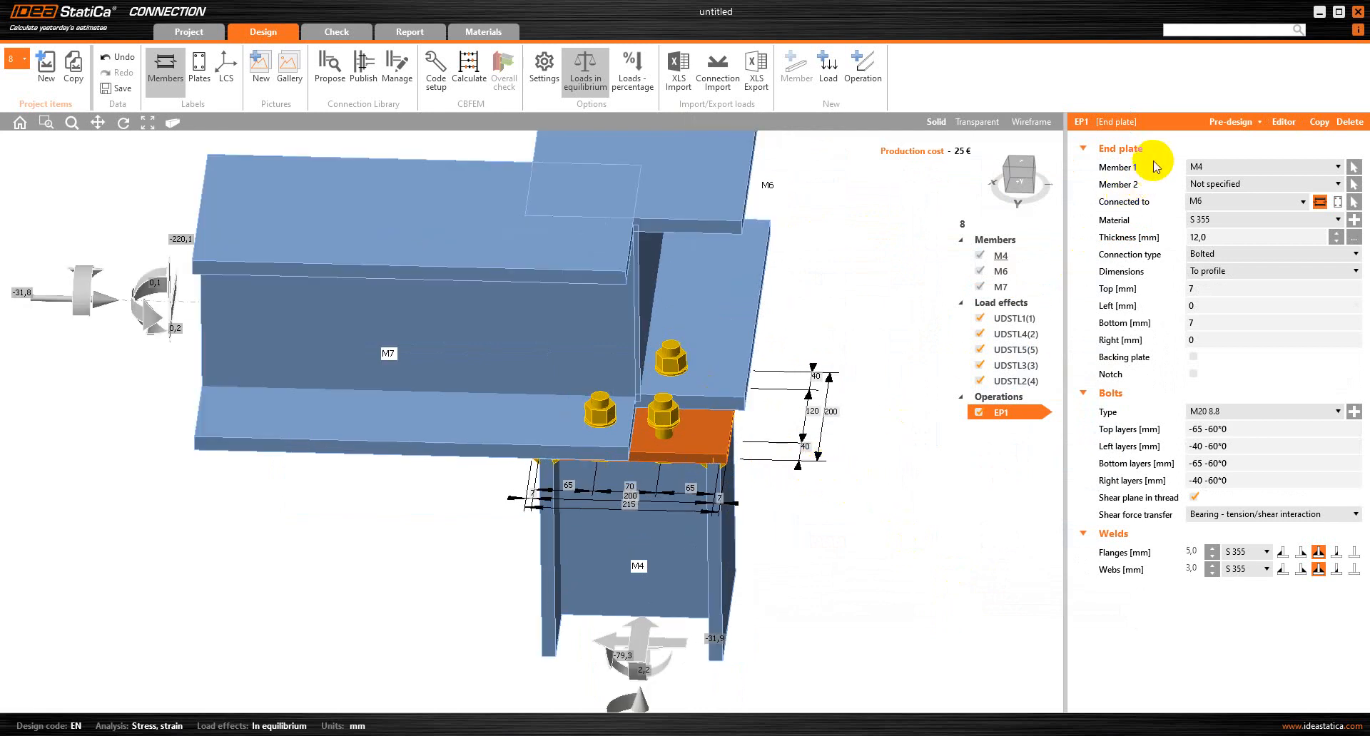
# - Reassign the end plate to member M7 and connect it to member M4
pyautogui.click(1219, 165)
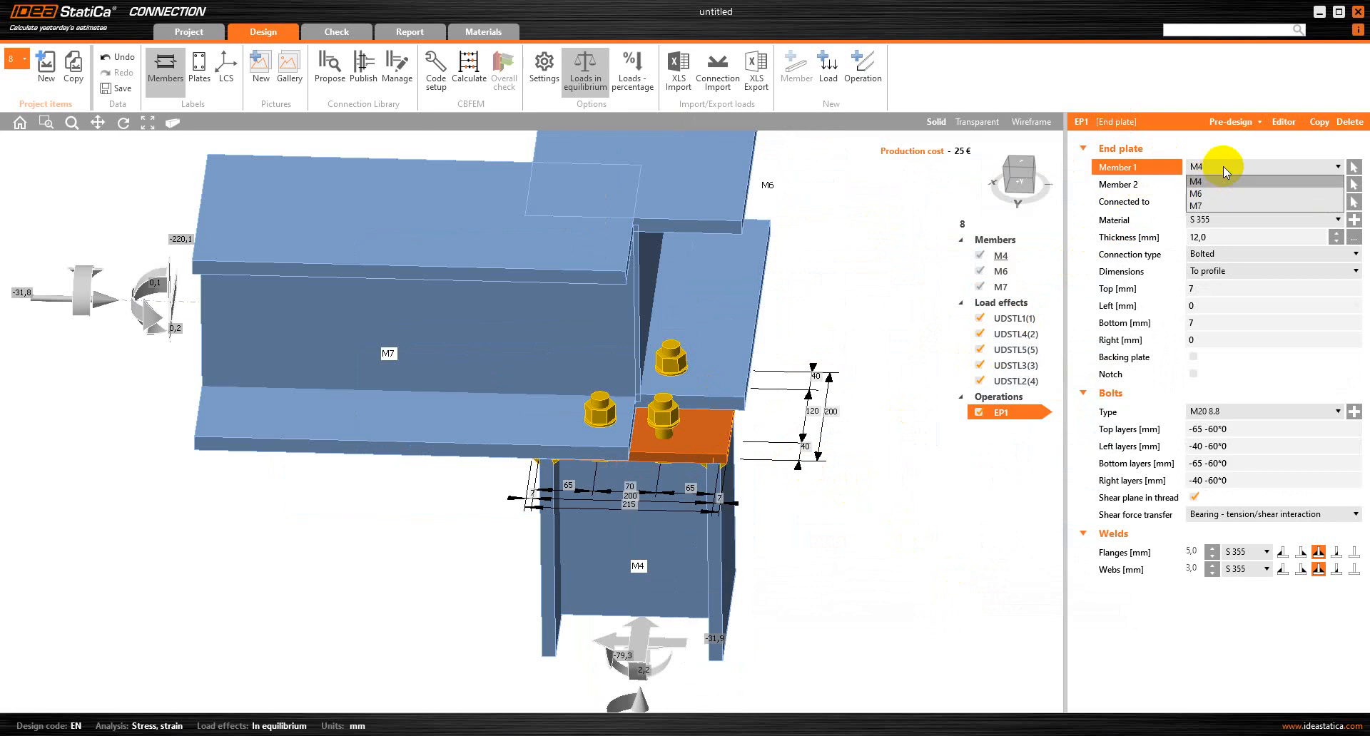
pyautogui.click(1222, 205)
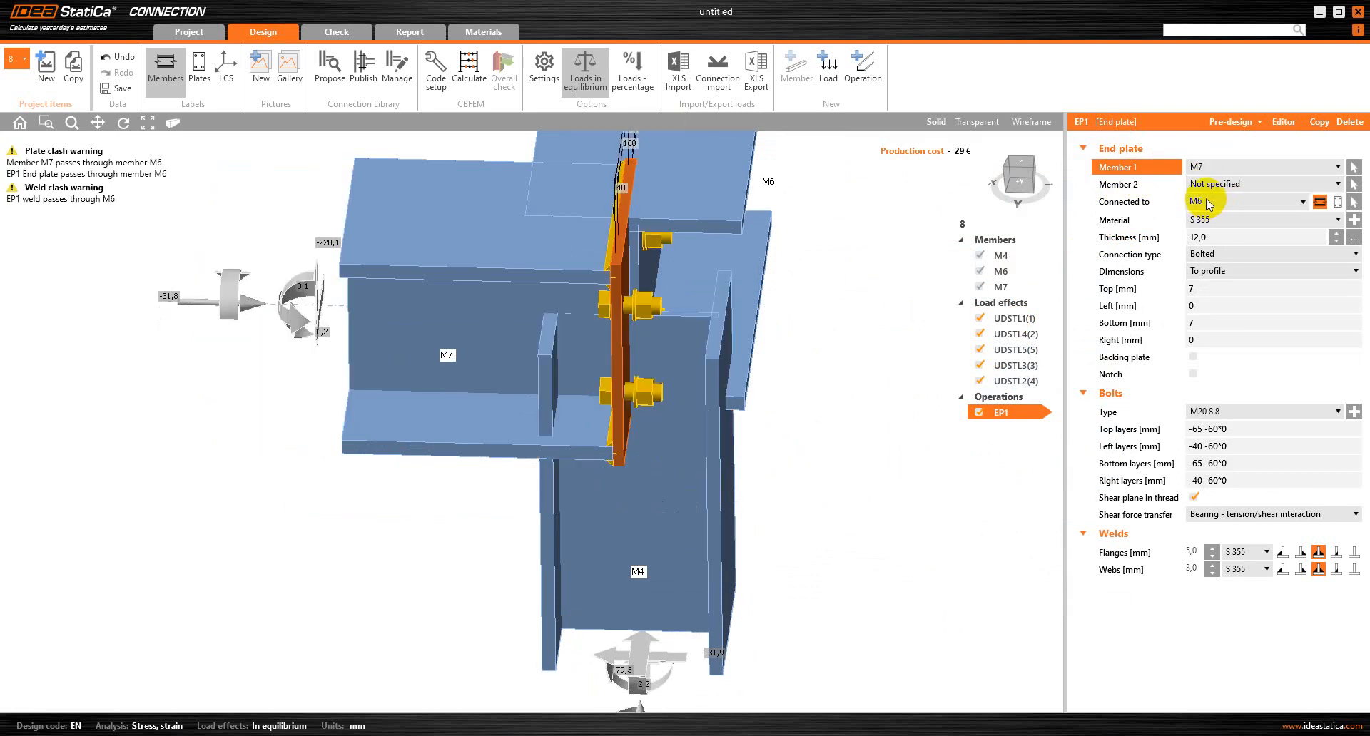
pyautogui.click(1213, 203)
pyautogui.click(1213, 217)
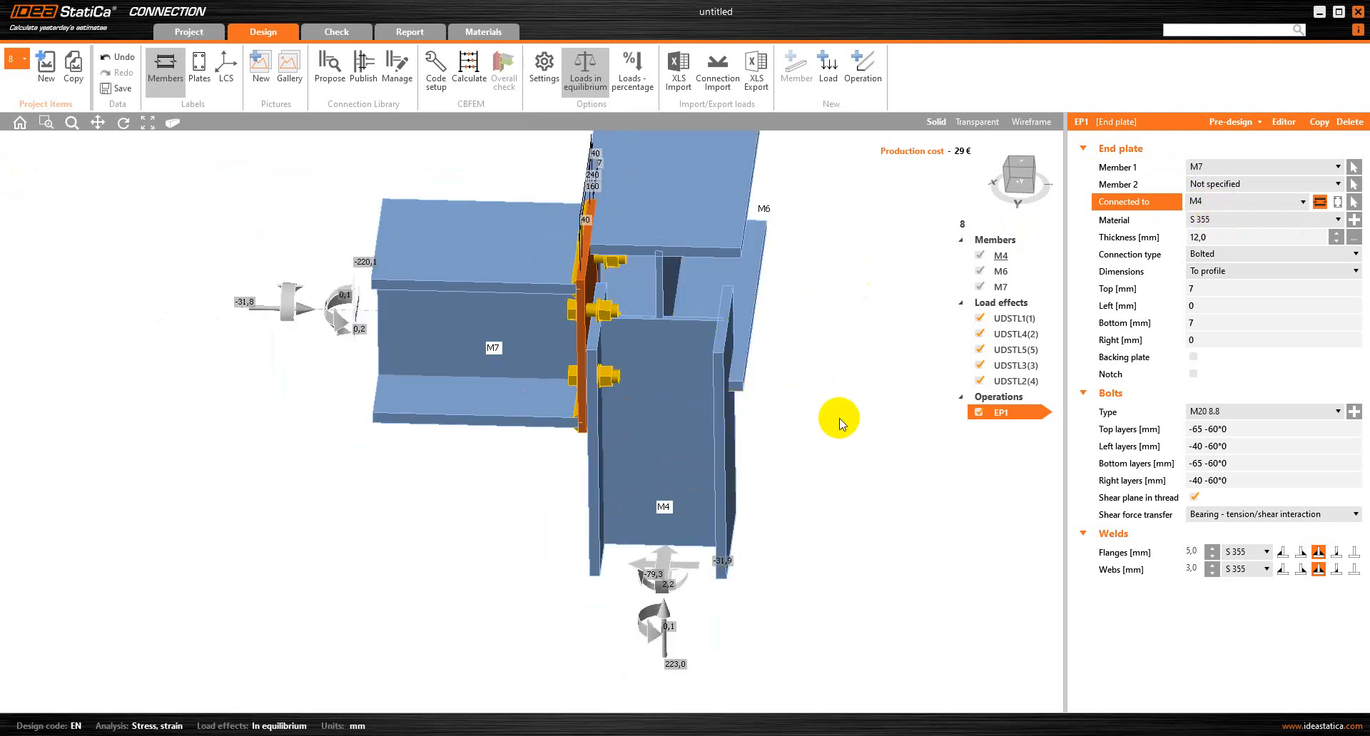
pyautogui.click(856, 442)
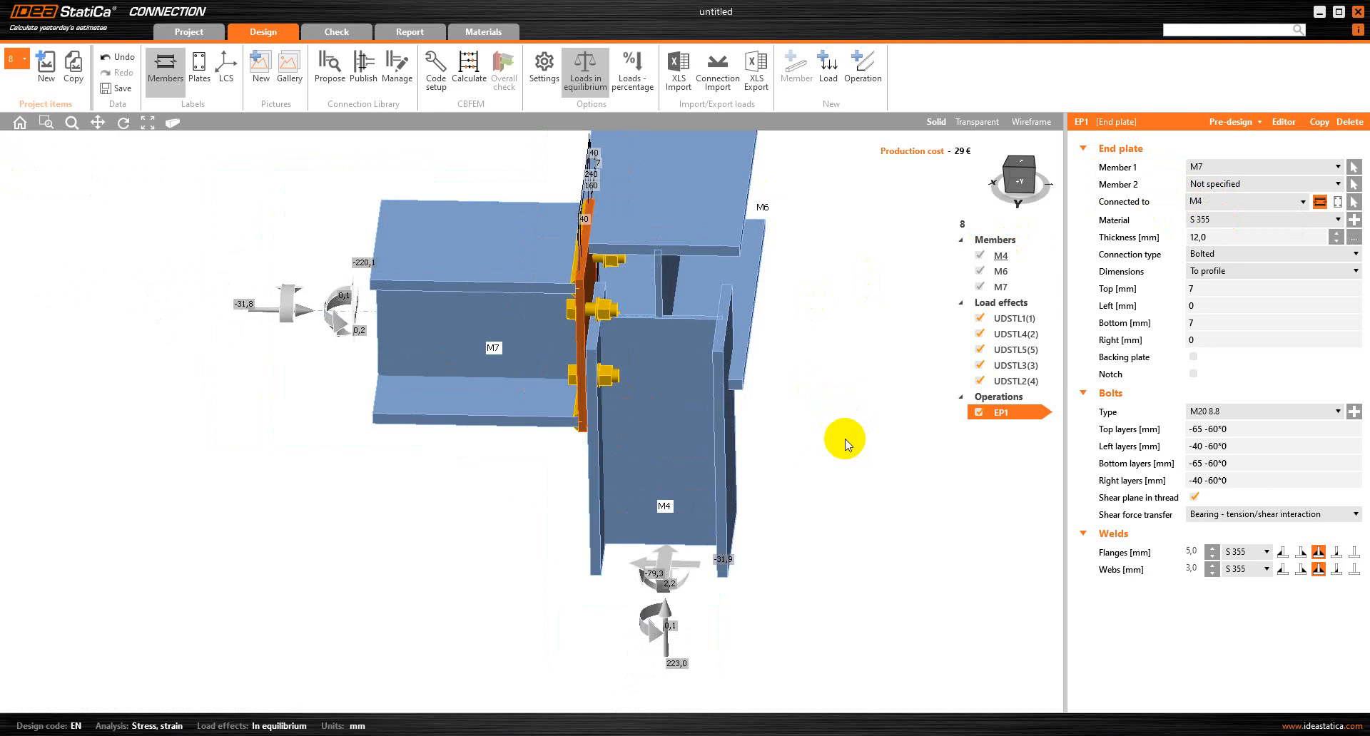
# - Set the end plate's top and bottom extensions beyond the profile to 0 mm
pyautogui.moveTo(884, 428); pyautogui.dragTo(118, 454, button='right')
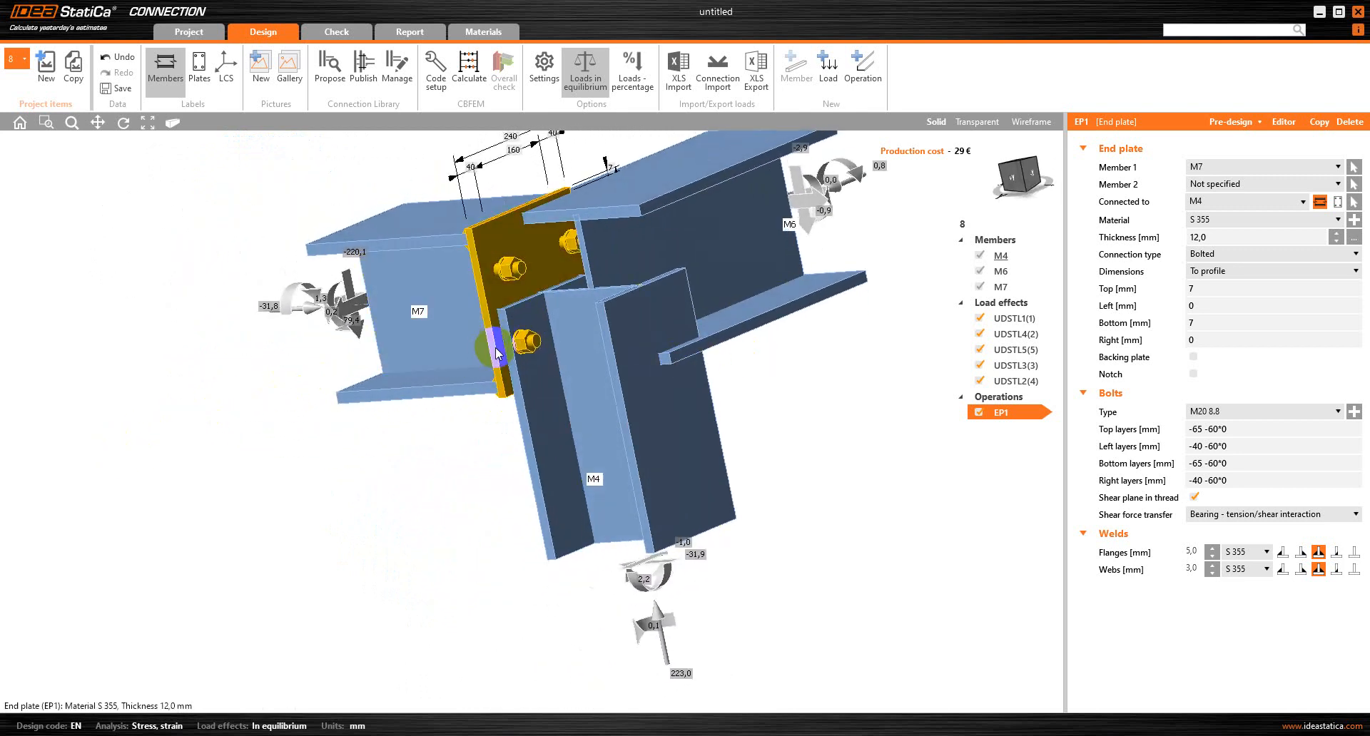
pyautogui.click(491, 350)
pyautogui.click(1197, 319)
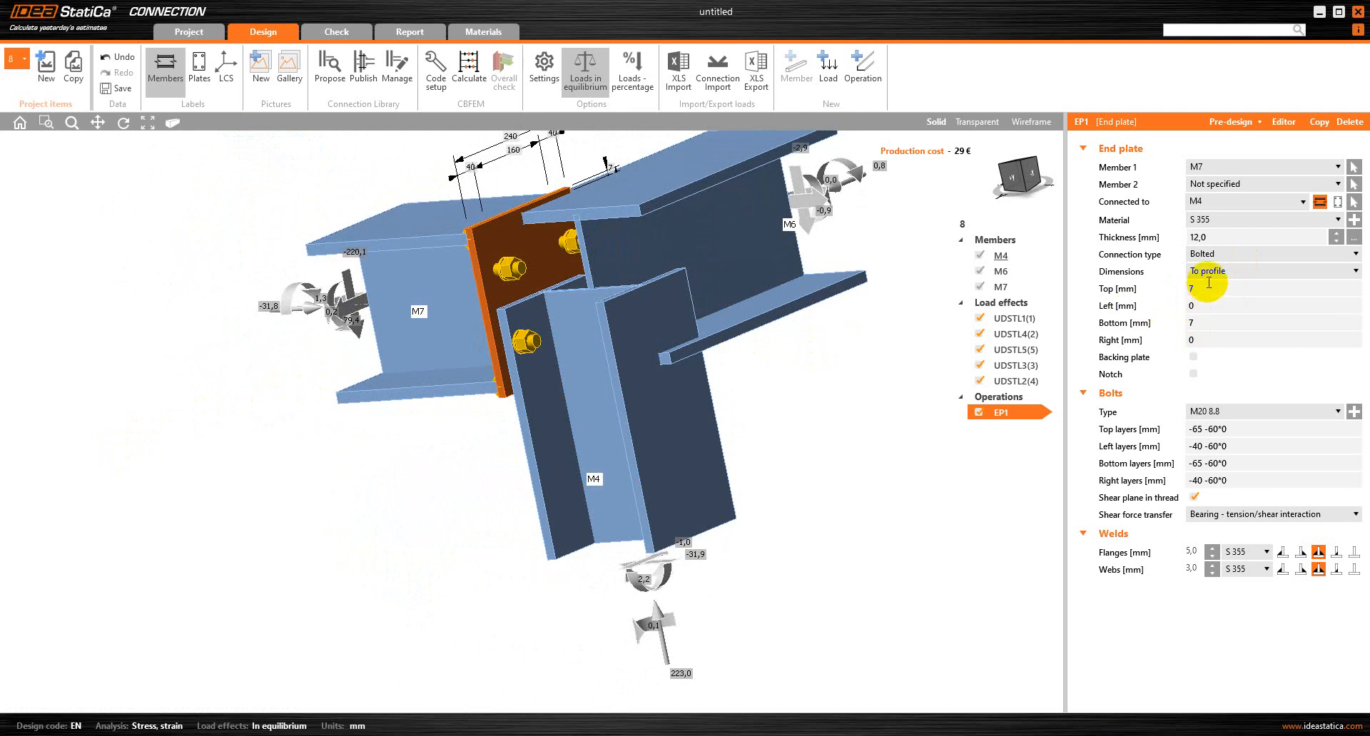
pyautogui.click(1204, 288)
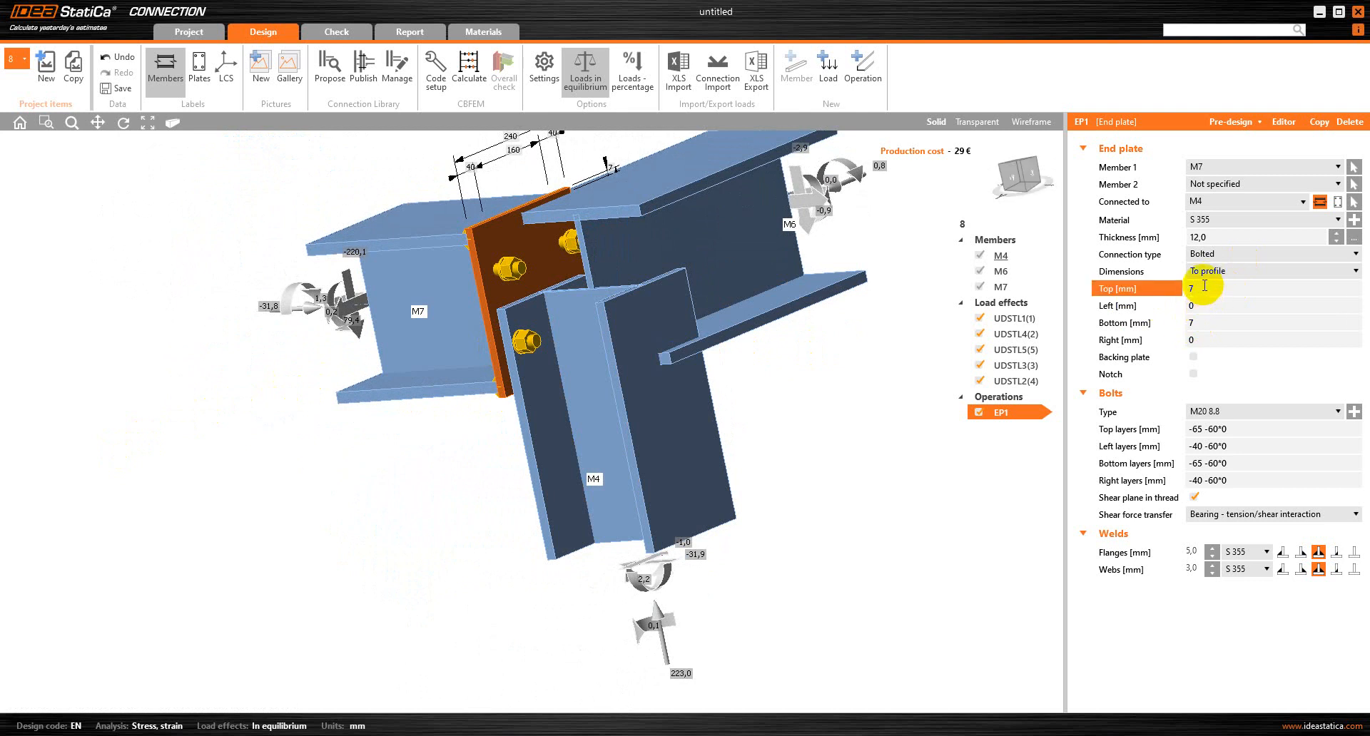
pyautogui.write('0')
pyautogui.press('Tab')
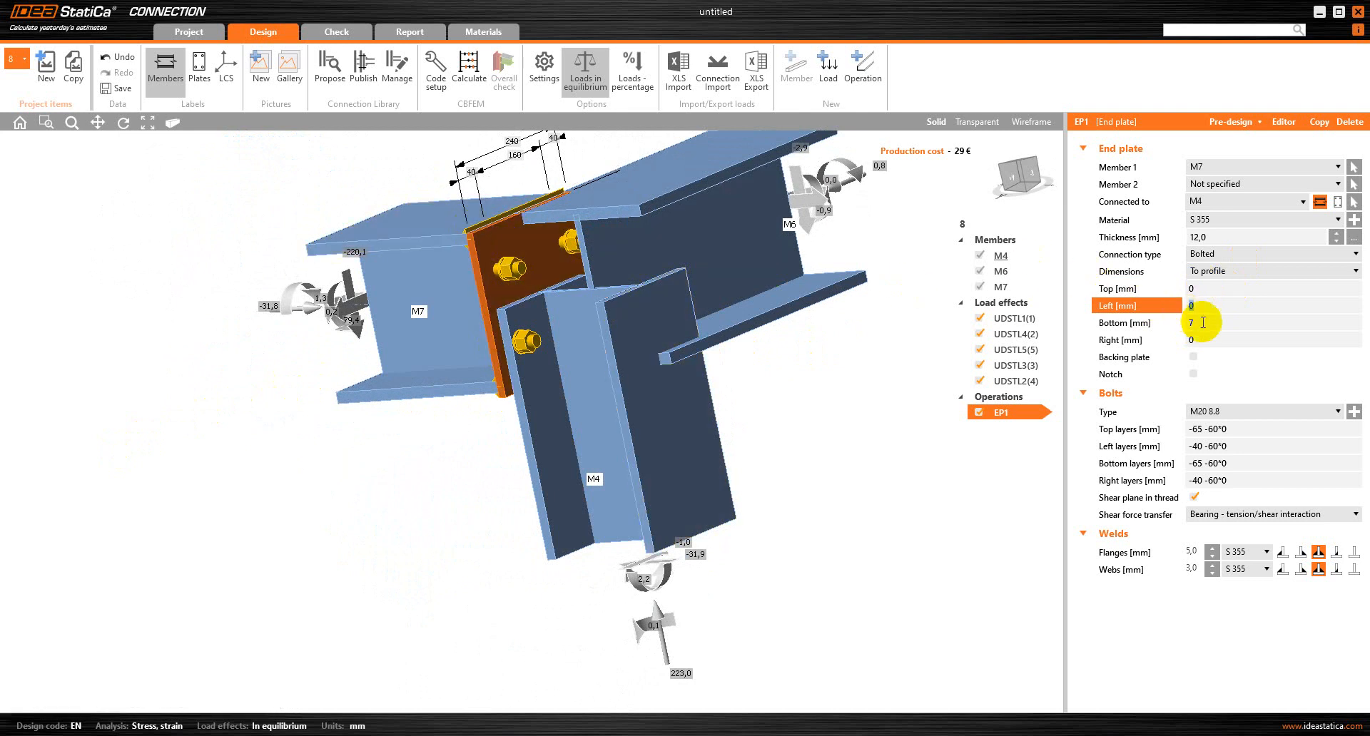
pyautogui.click(1167, 325)
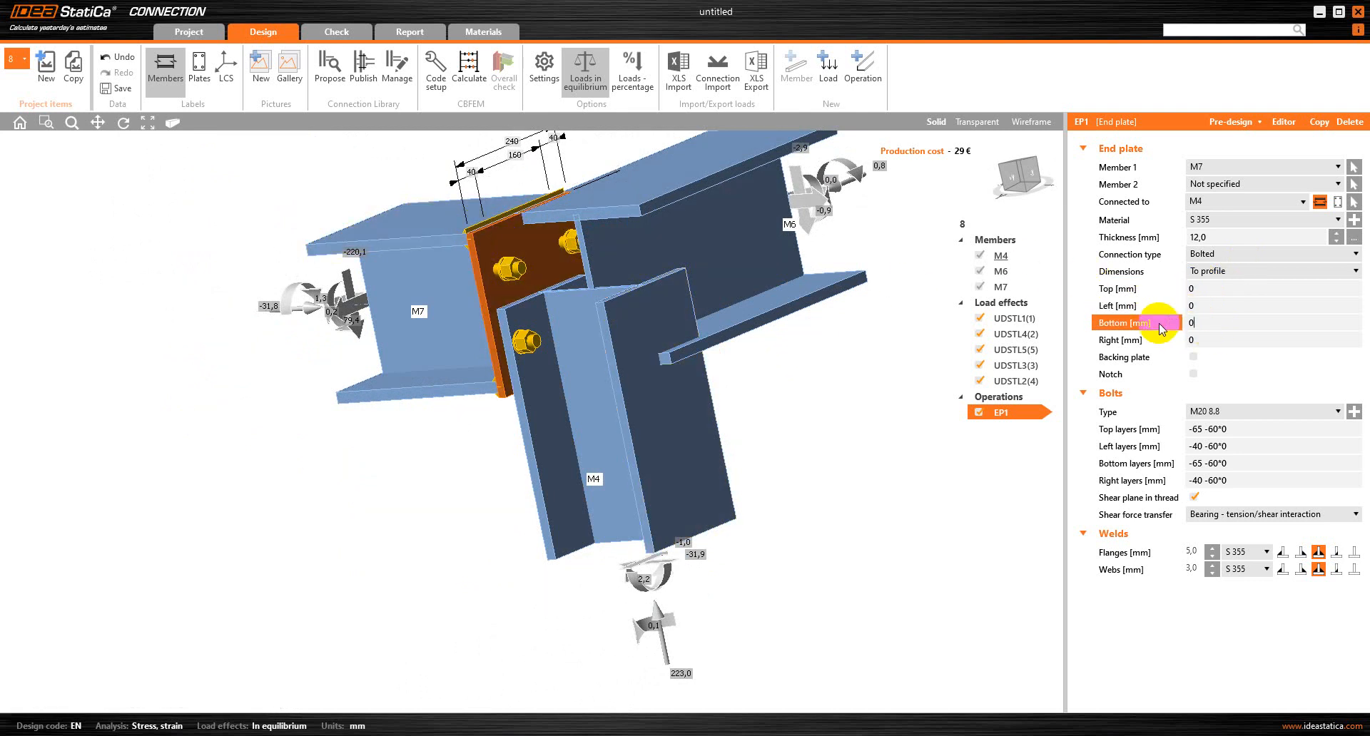
pyautogui.press('Tab')
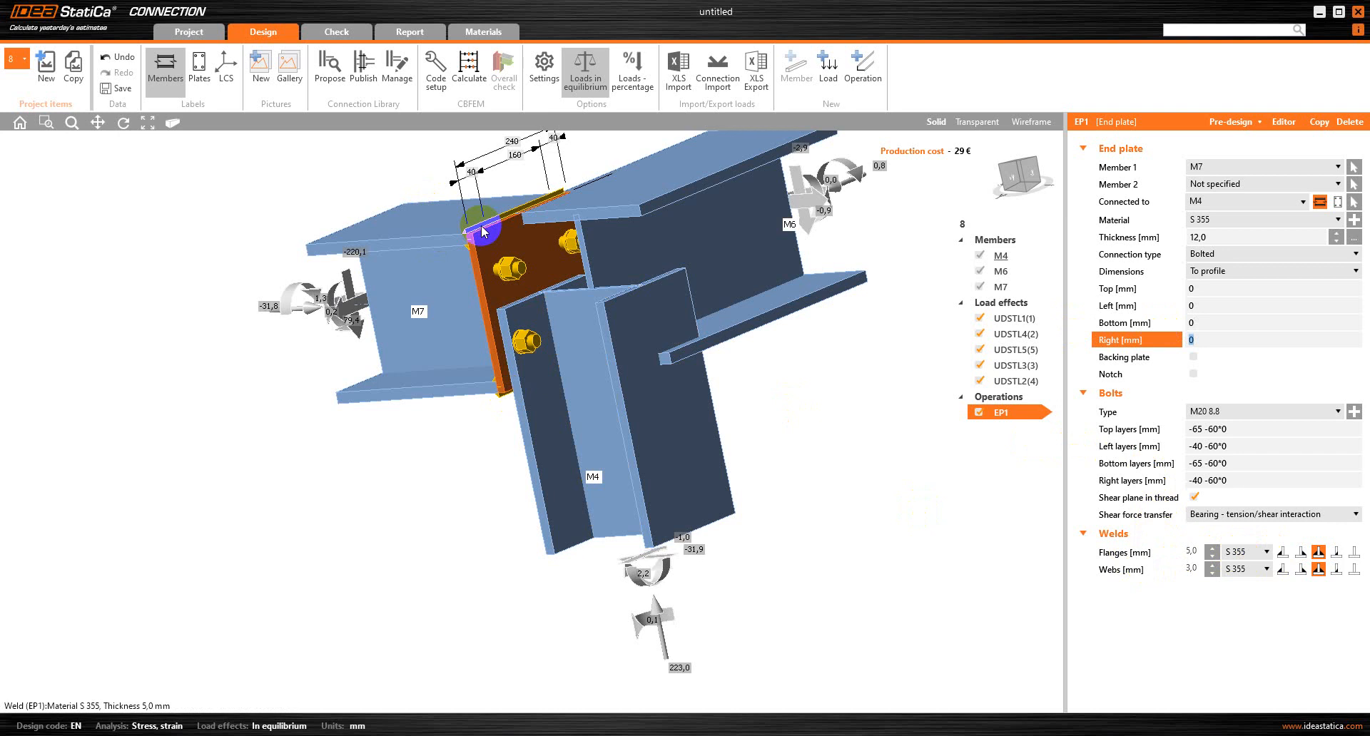
# - Try a one-sided fillet weld on the end plate's flanges, ending with the double-sided fillet weld
pyautogui.click(1290, 553)
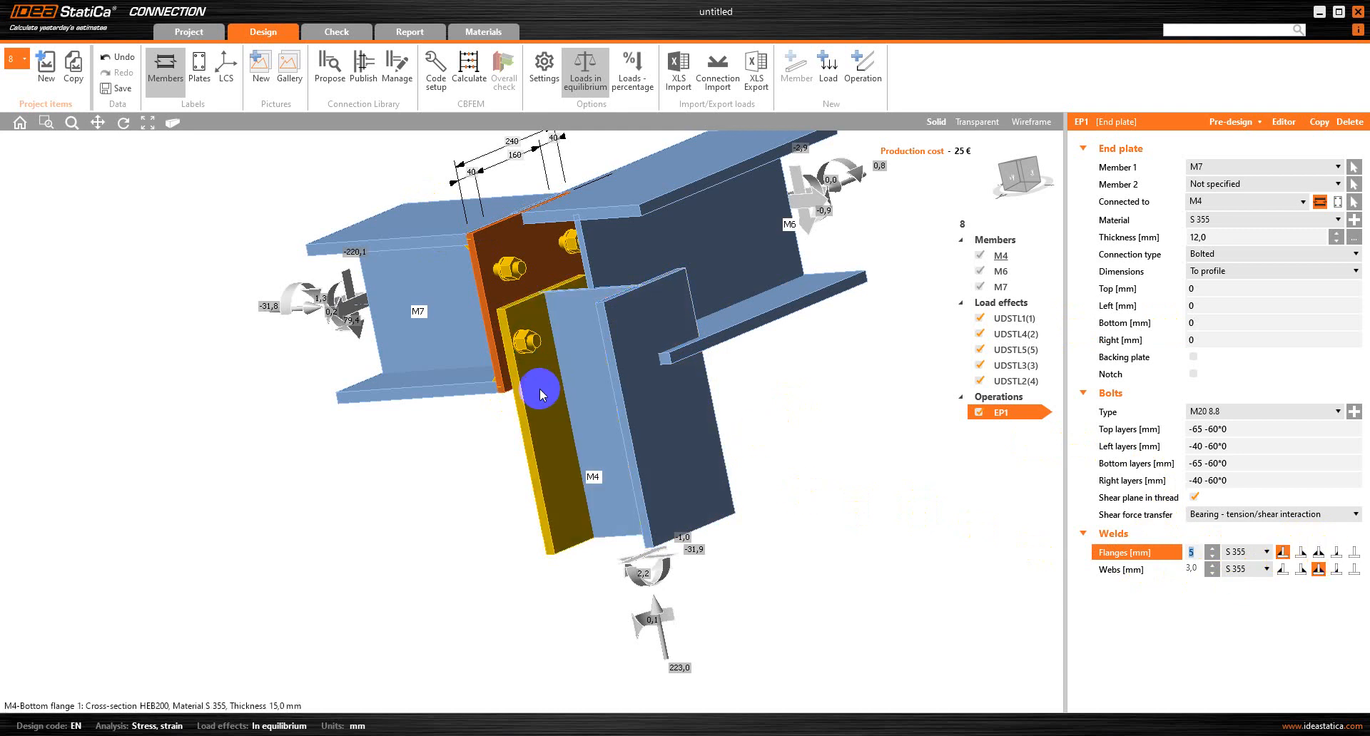
pyautogui.click(1318, 553)
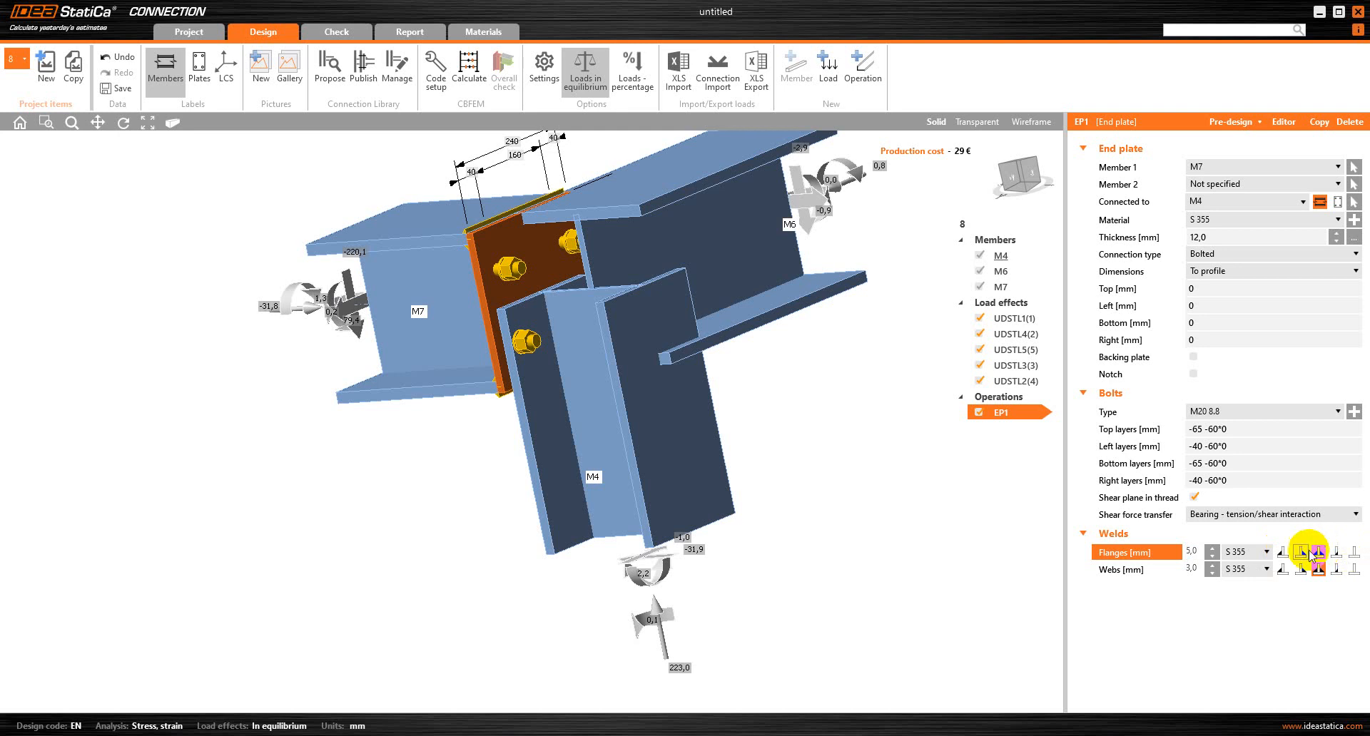
pyautogui.click(1278, 554)
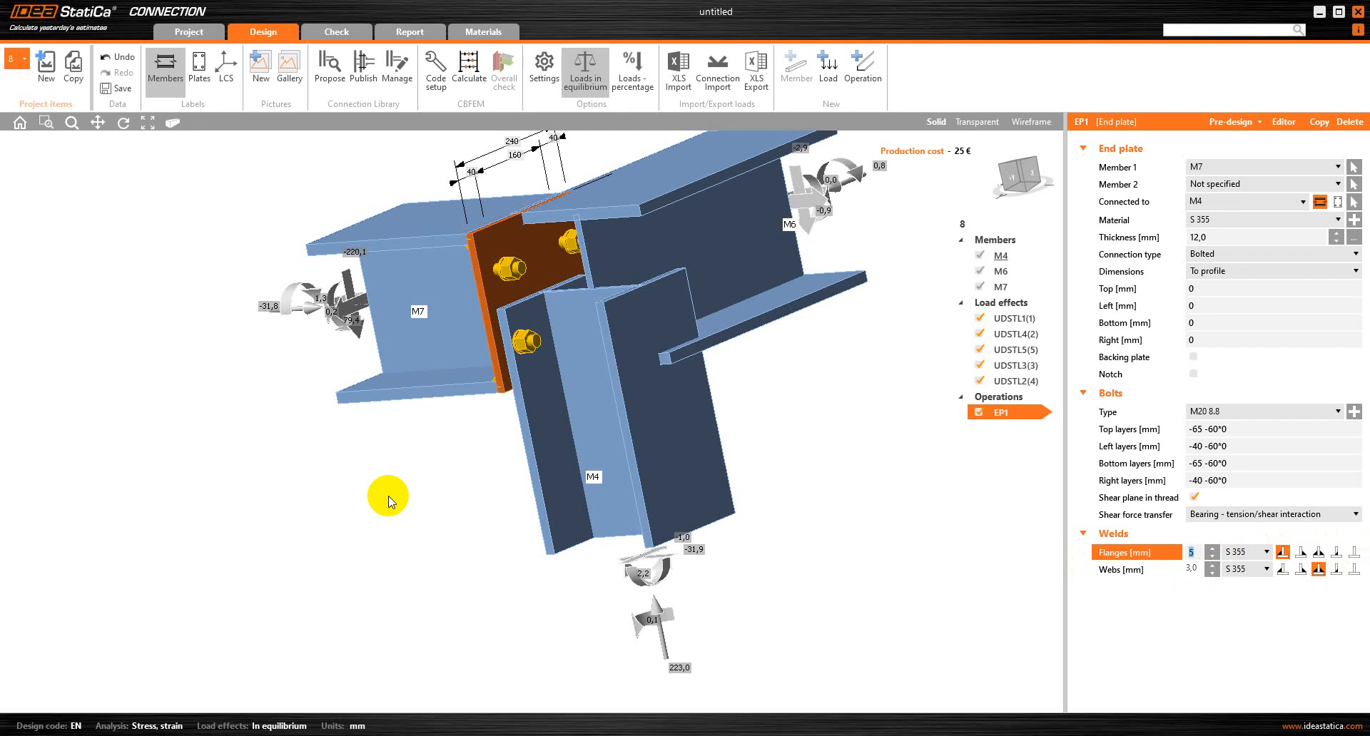
pyautogui.moveTo(389, 501); pyautogui.dragTo(697, 373, button='right')
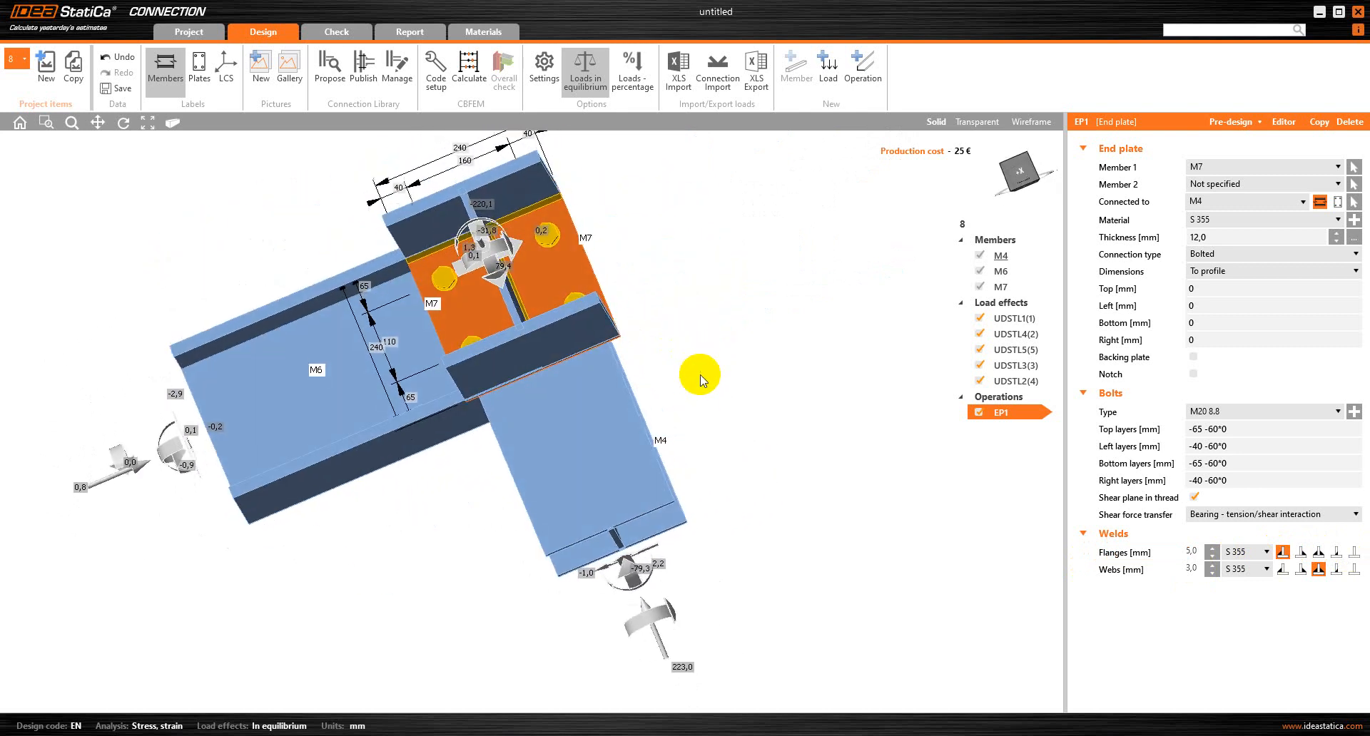
pyautogui.click(1317, 552)
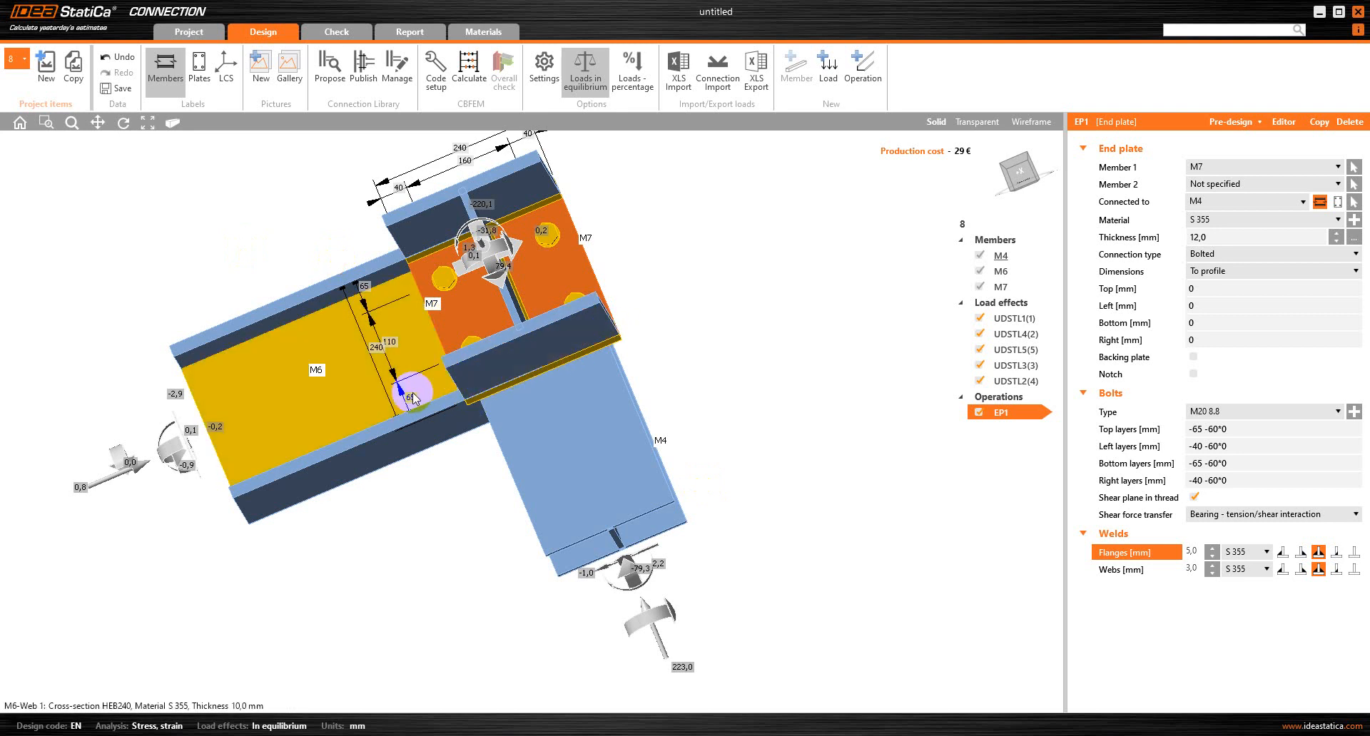
pyautogui.moveTo(413, 392); pyautogui.dragTo(441, 626, button='right')
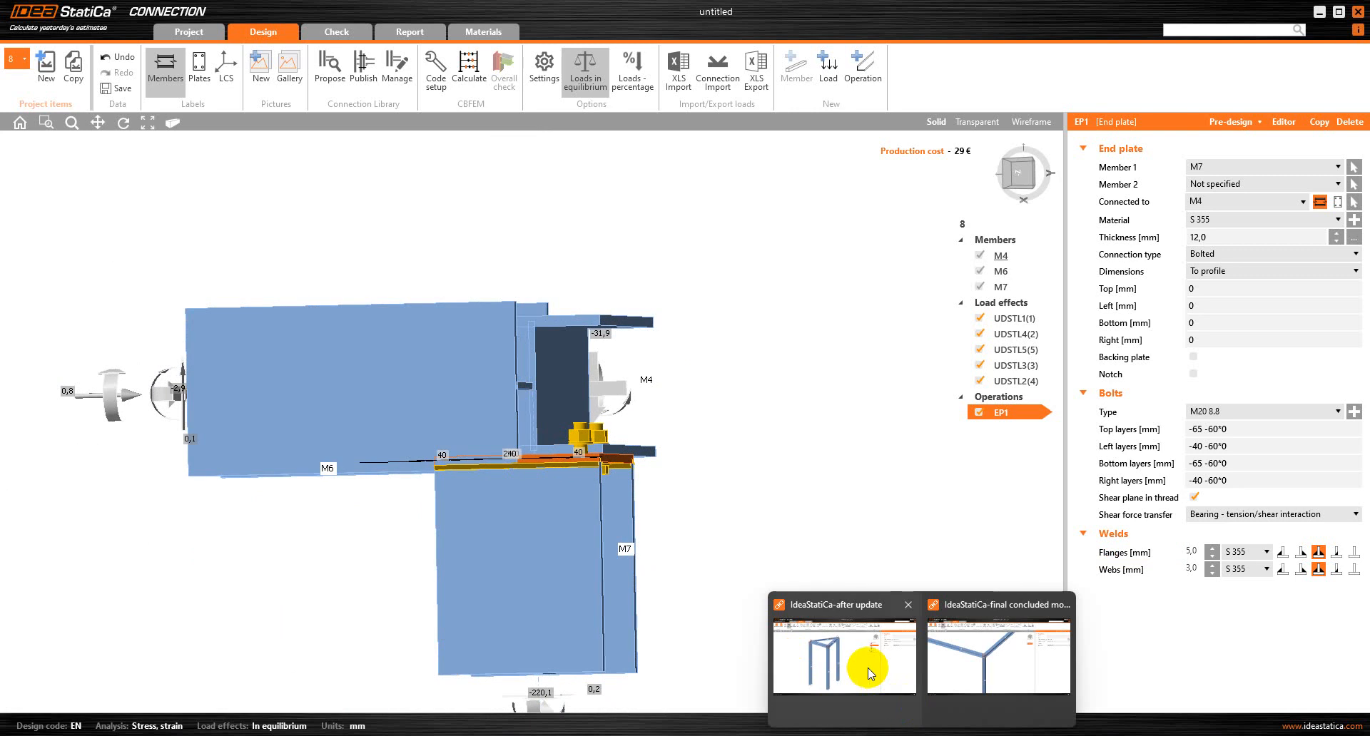
# - Switch to the two Checkbot models, view the full frame and connection 8, and return to the connection design
pyautogui.click(867, 668)
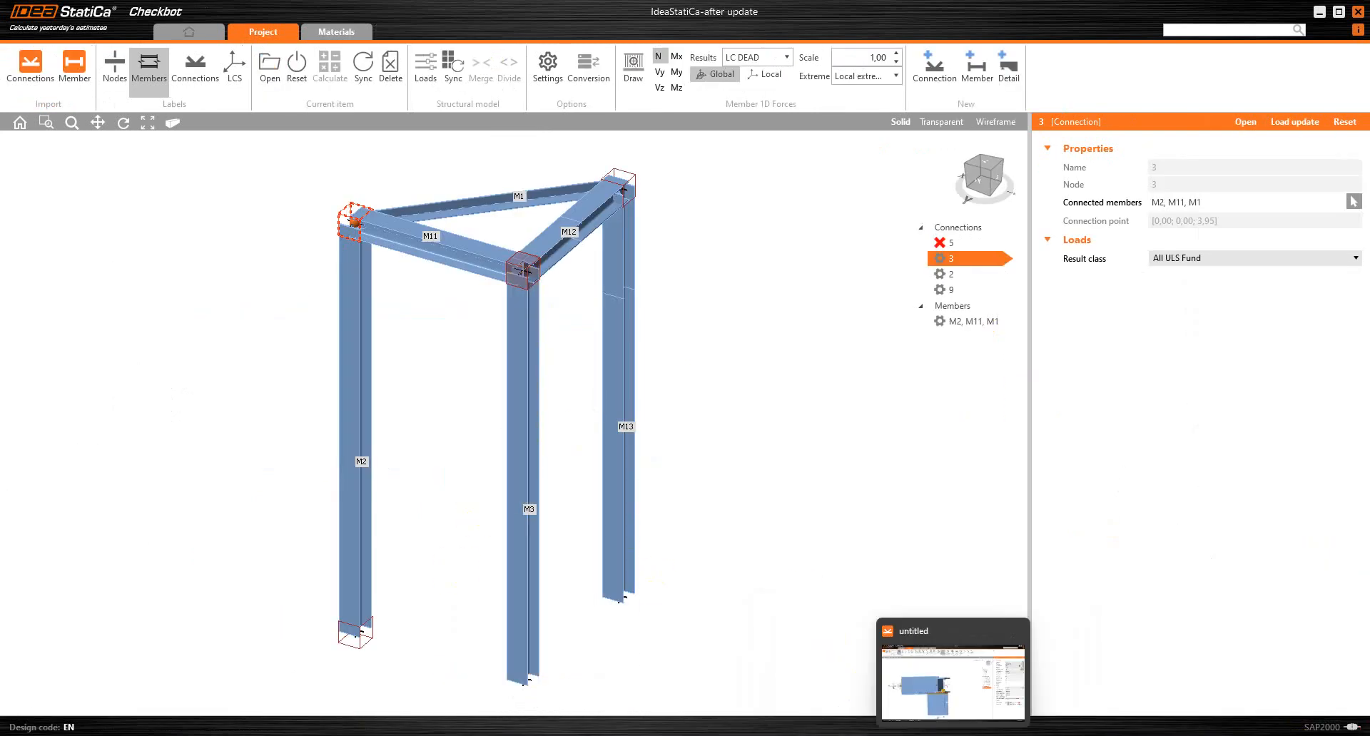
pyautogui.moveTo(921, 727)
pyautogui.click(970, 670)
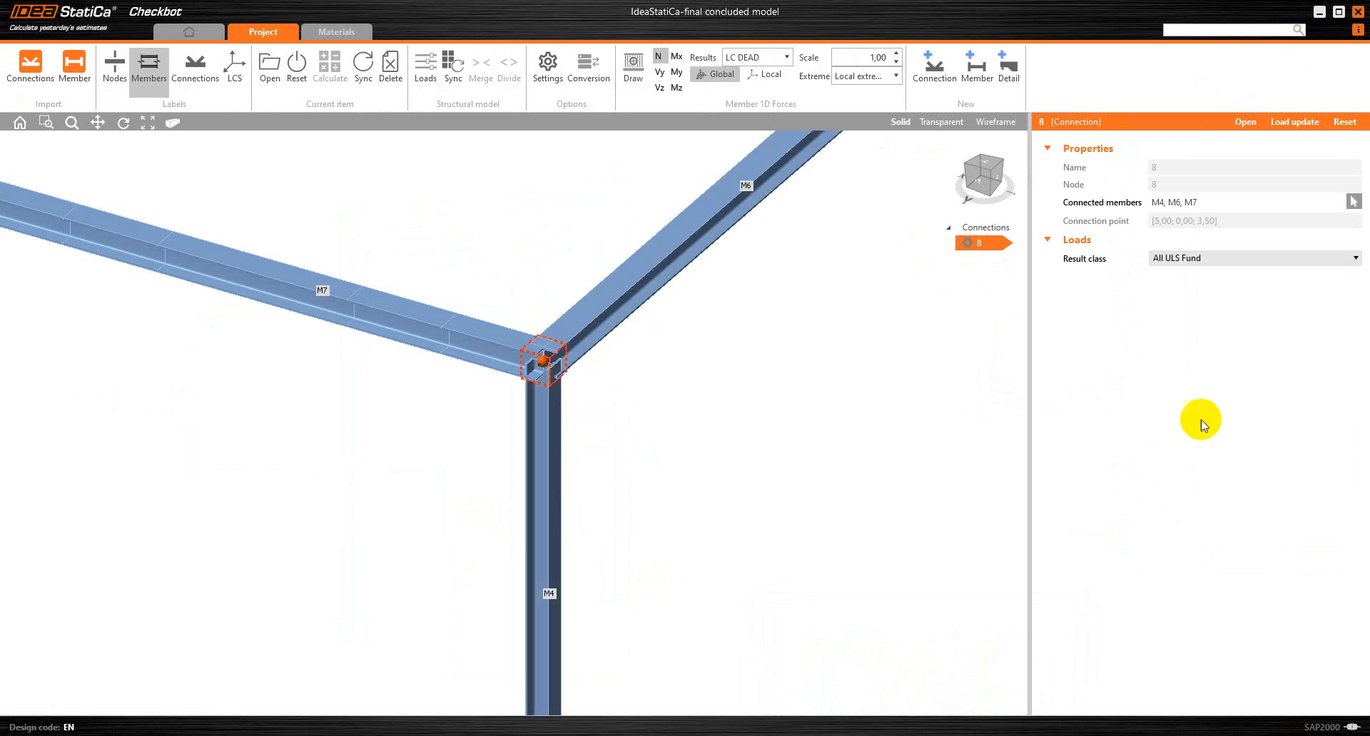
pyautogui.moveTo(953, 731)
pyautogui.click(953, 681)
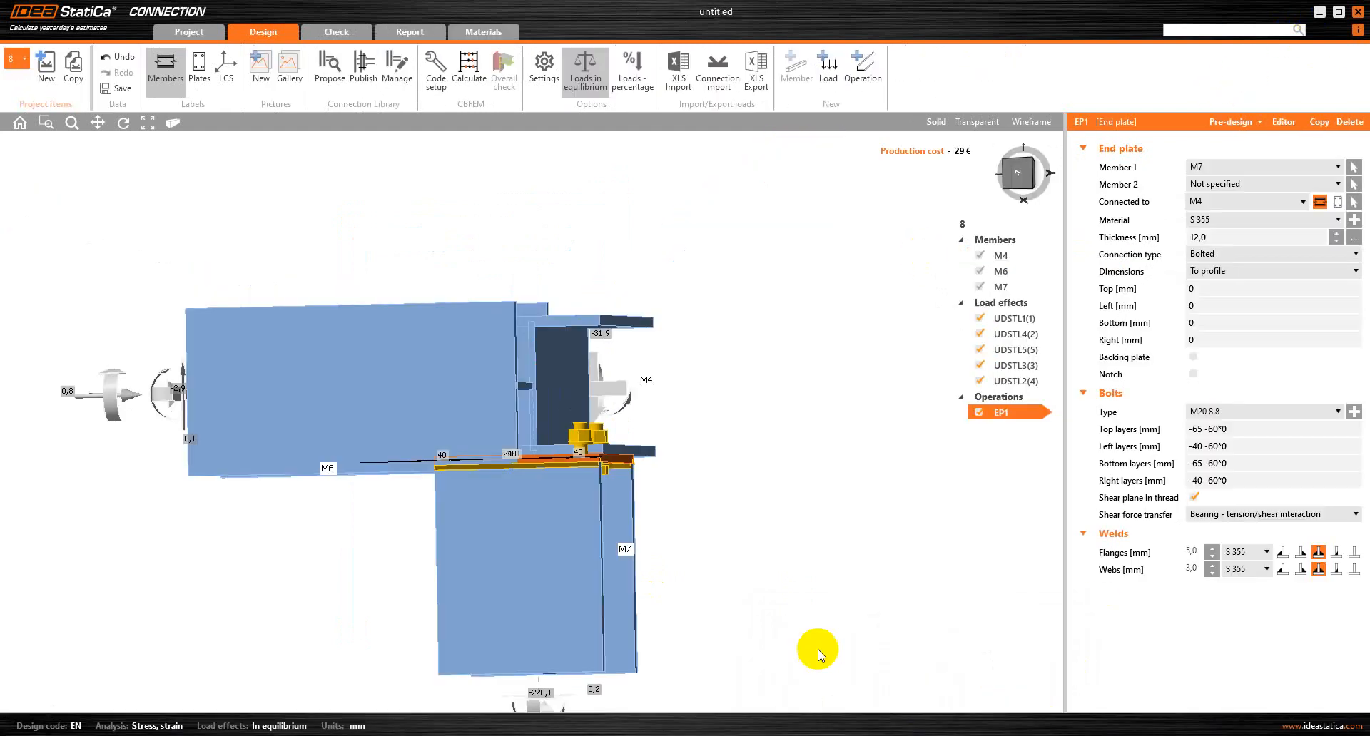
pyautogui.click(577, 546)
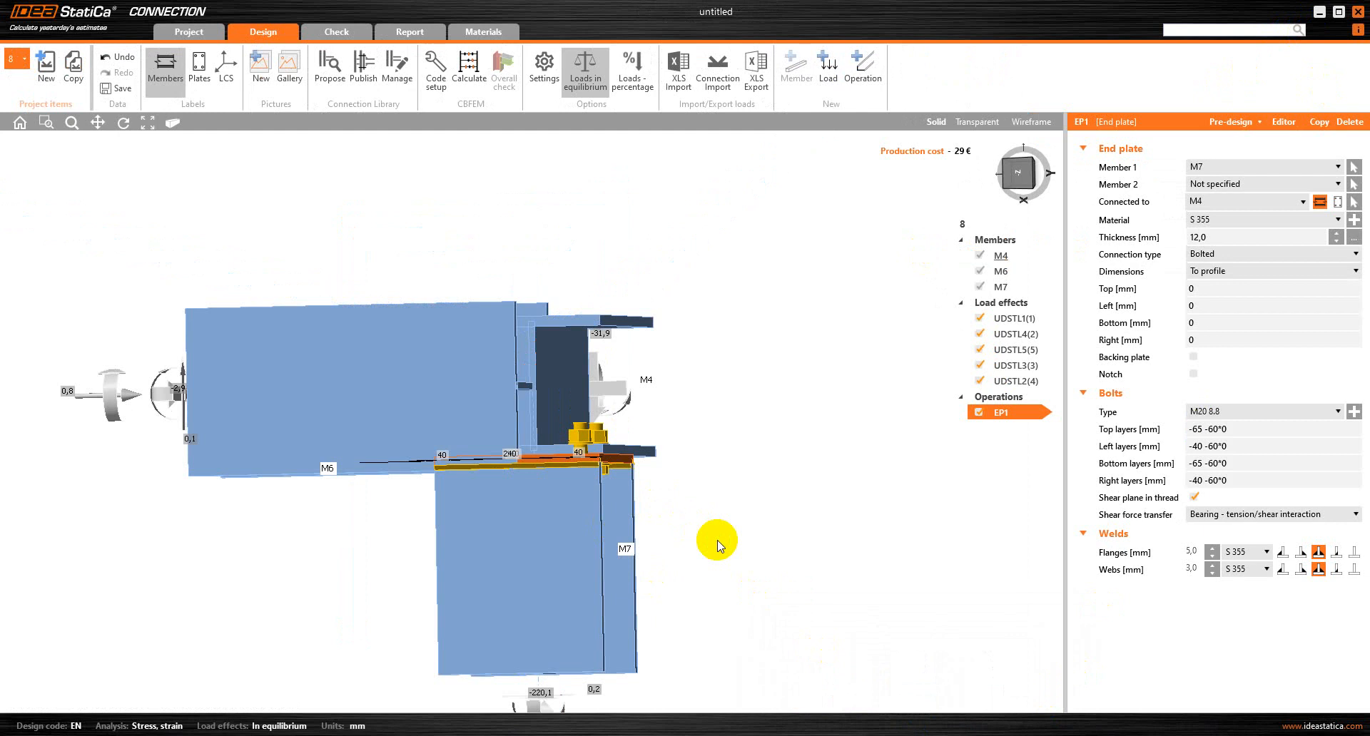
# - Add a cut operation that trims member M4 by member M7
pyautogui.moveTo(713, 541); pyautogui.dragTo(771, 458, button='right')
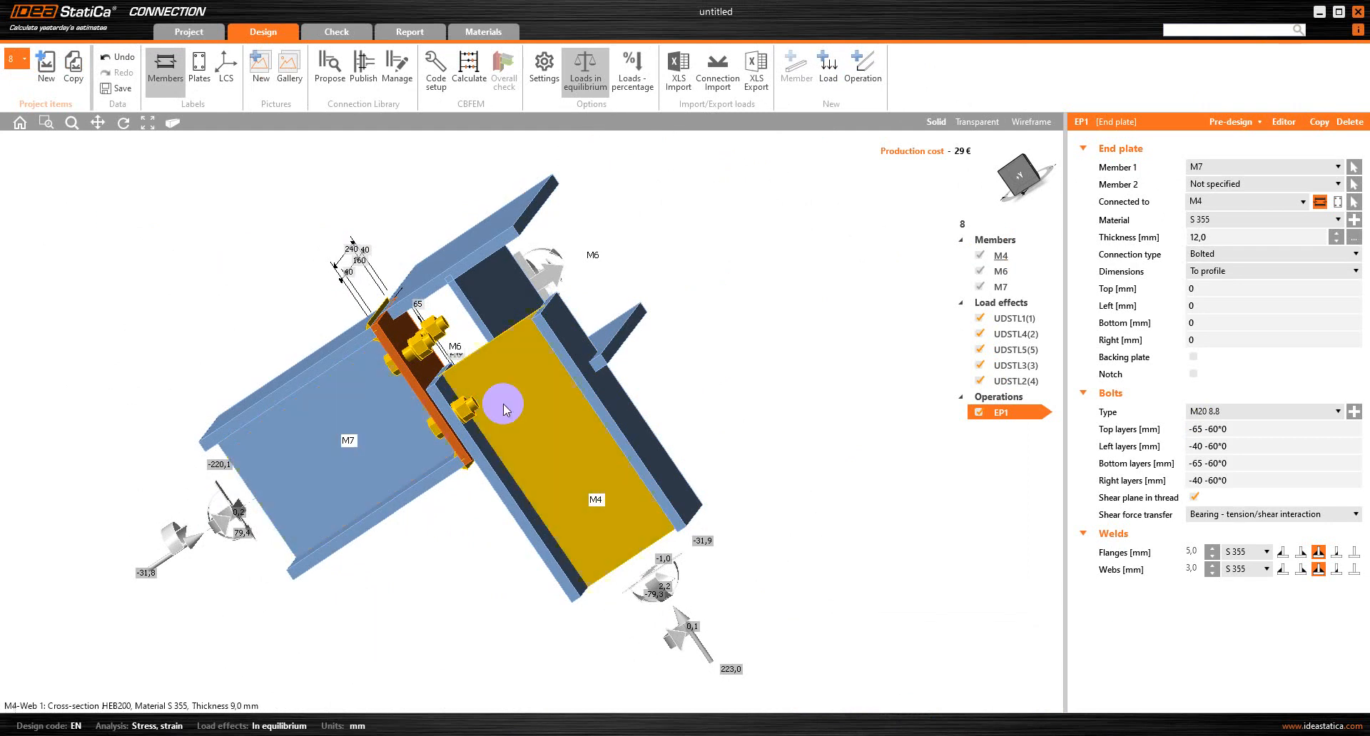
pyautogui.click(1018, 184)
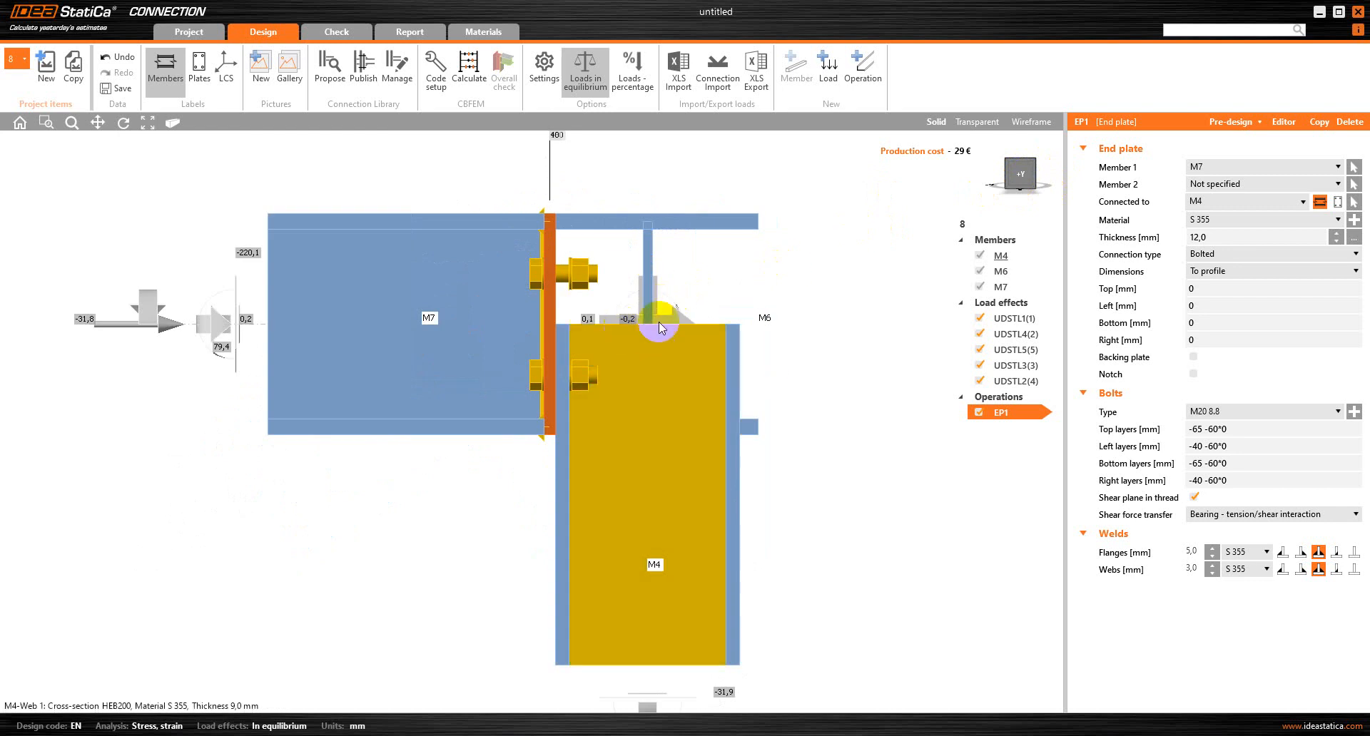
pyautogui.click(862, 70)
pyautogui.click(516, 175)
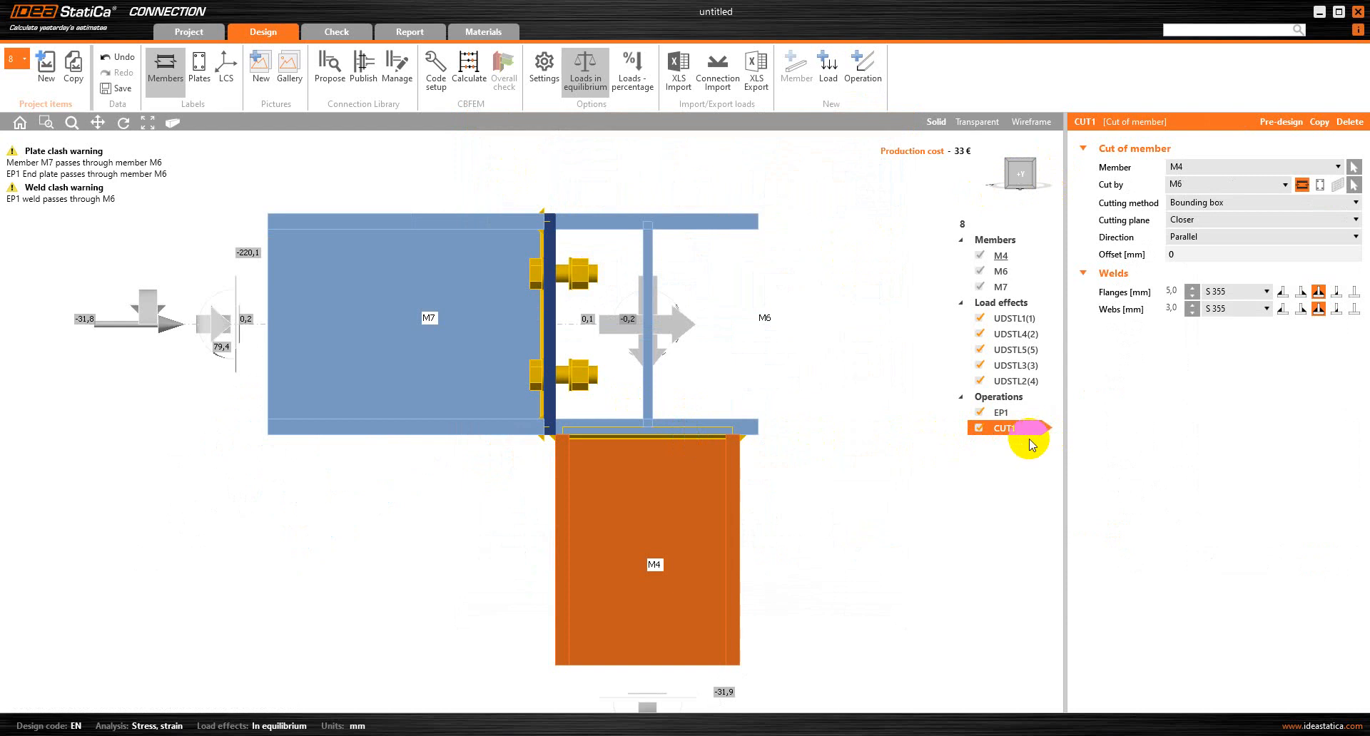
pyautogui.click(1213, 184)
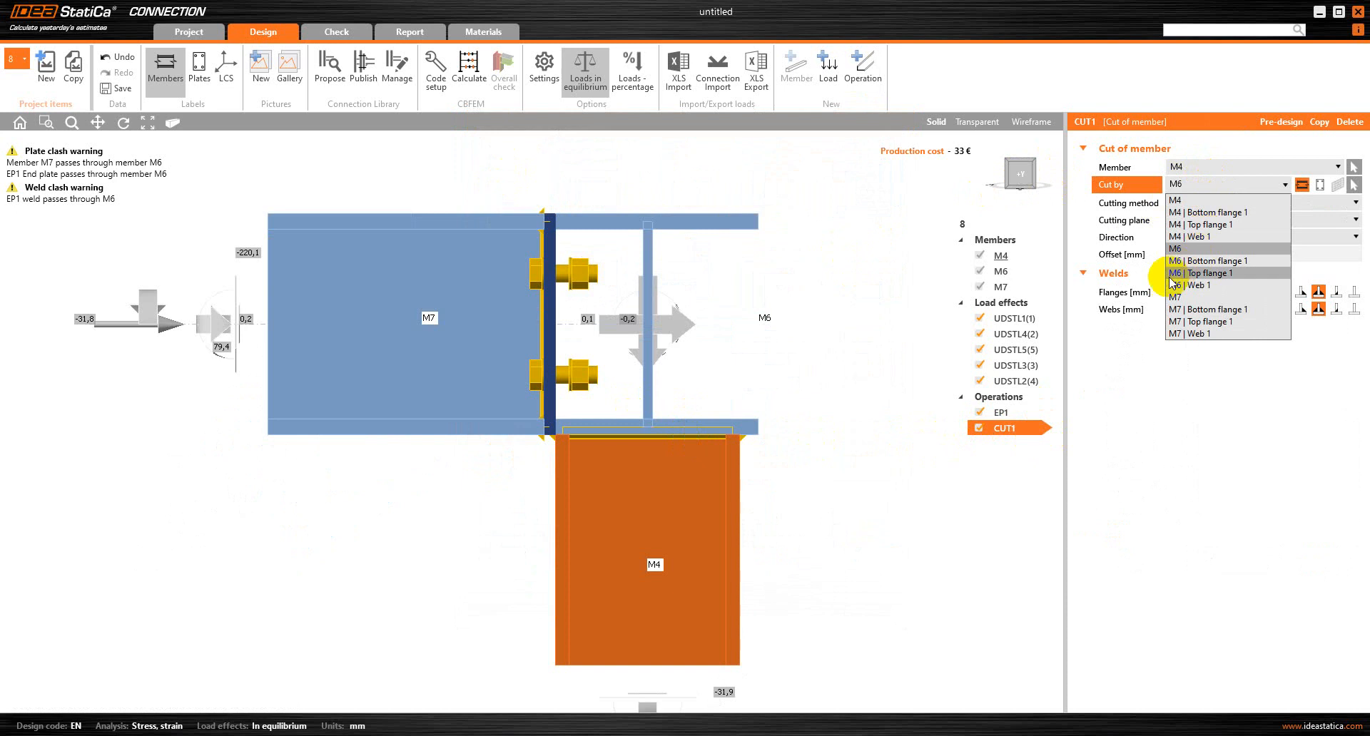
pyautogui.click(1177, 297)
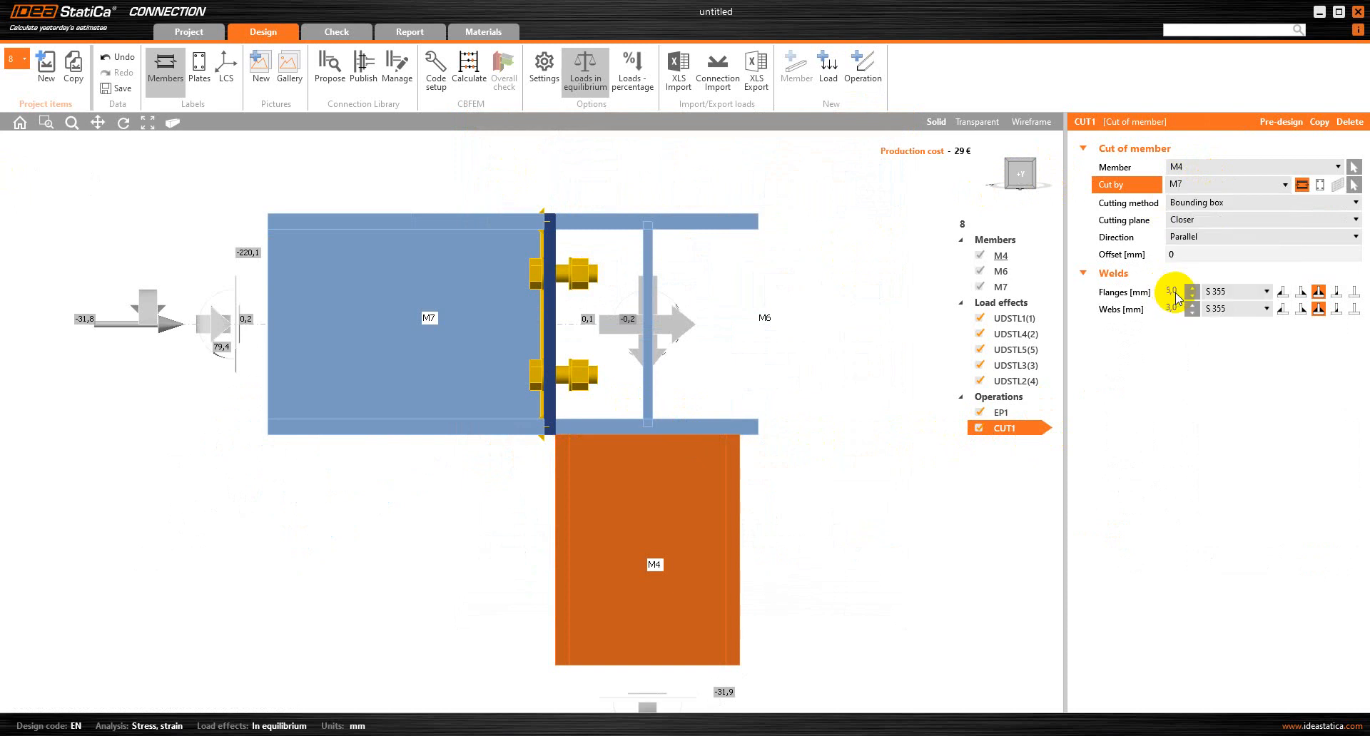
# - Try cutting member M7 by member M4 with an offset of -190 mm
pyautogui.click(1190, 169)
pyautogui.click(1194, 201)
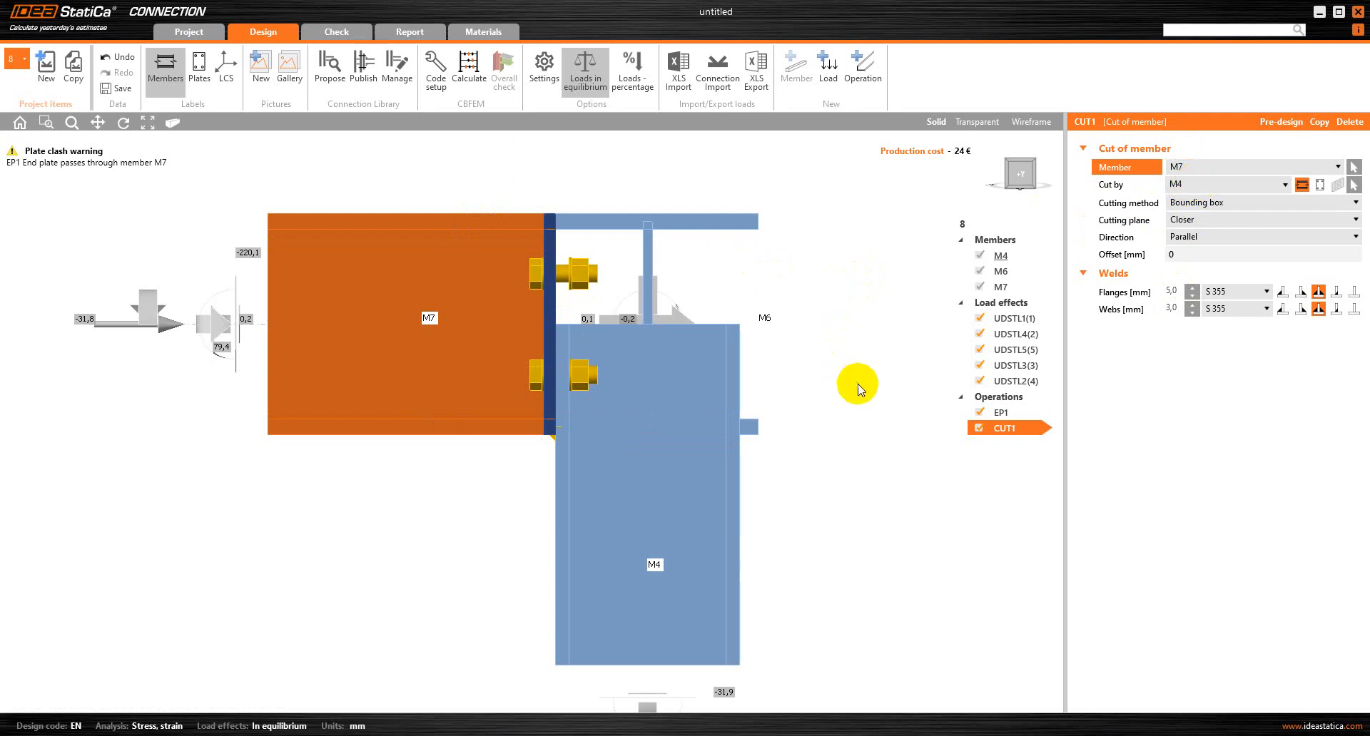
pyautogui.click(1163, 254)
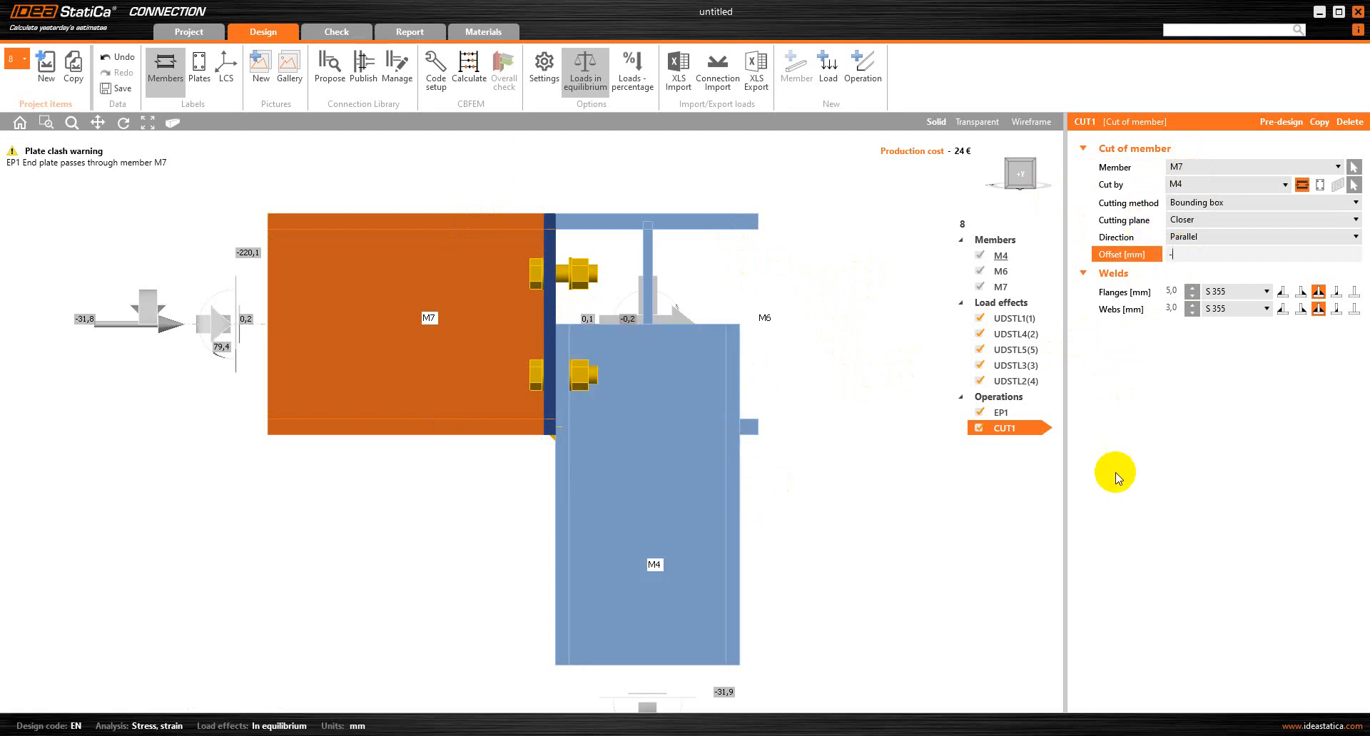
pyautogui.press('Tab')
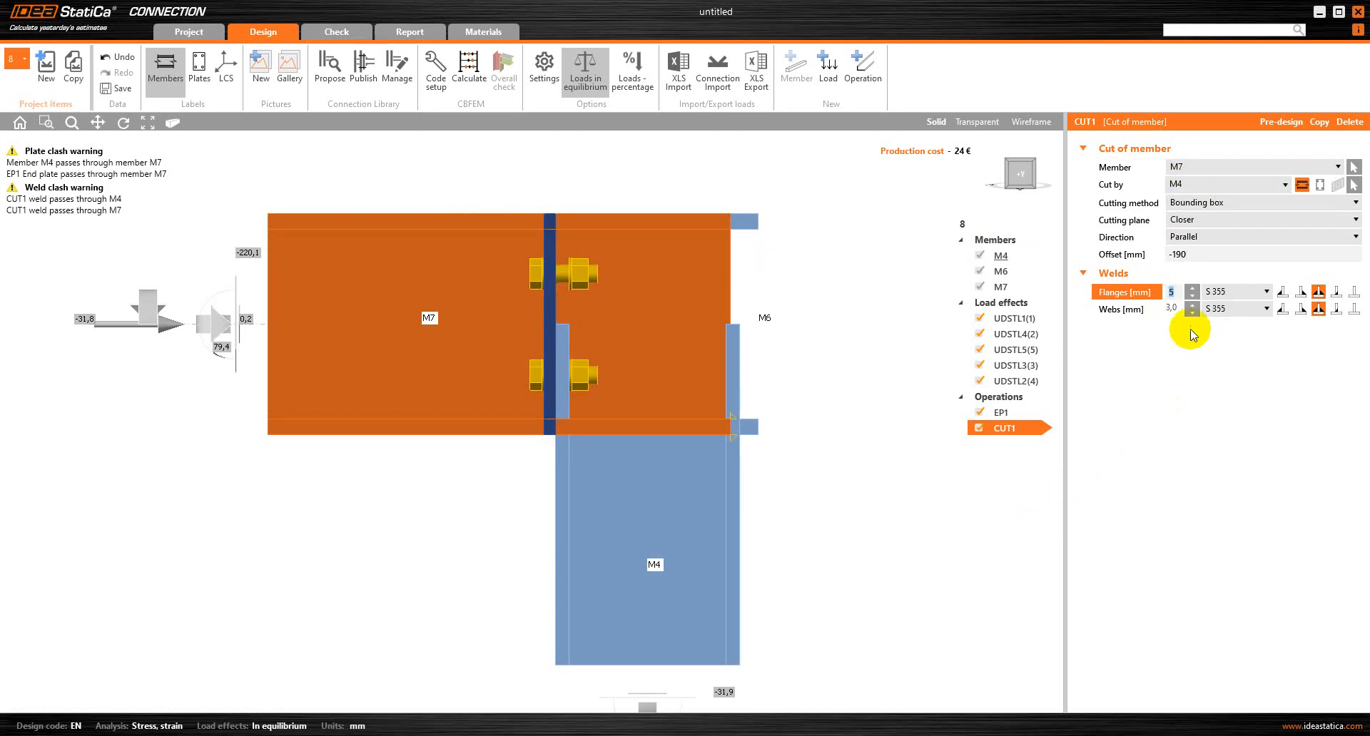
pyautogui.click(1198, 257)
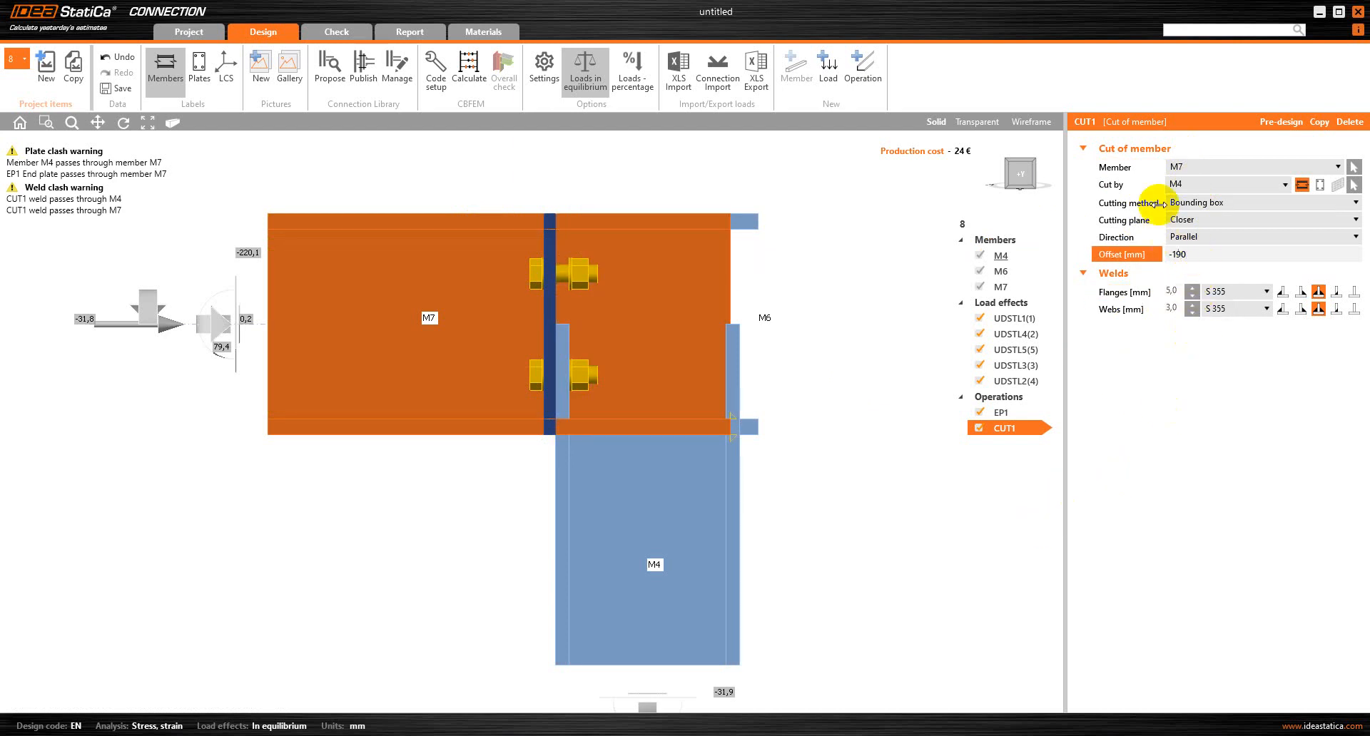
# - Set the cut to trim member M4 by member M7 with an offset of -200 mm
pyautogui.click(1196, 168)
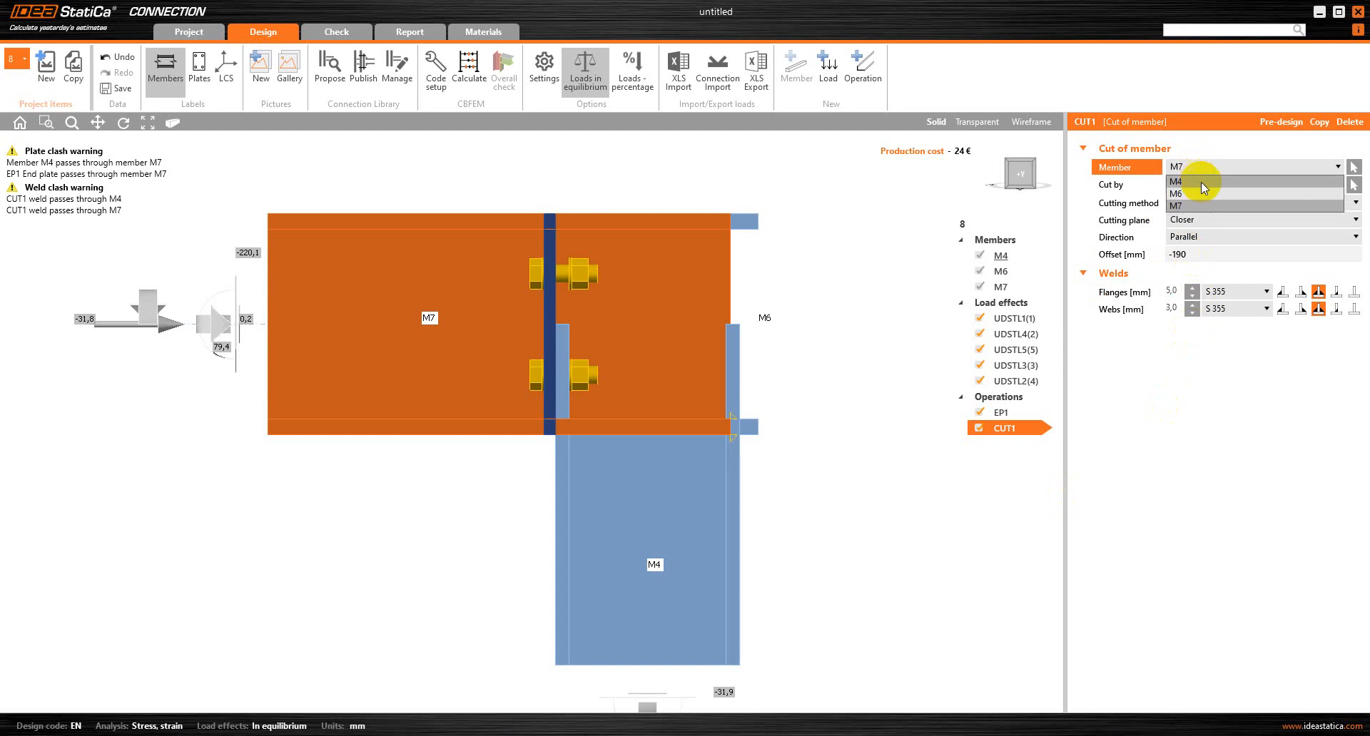
pyautogui.click(1199, 179)
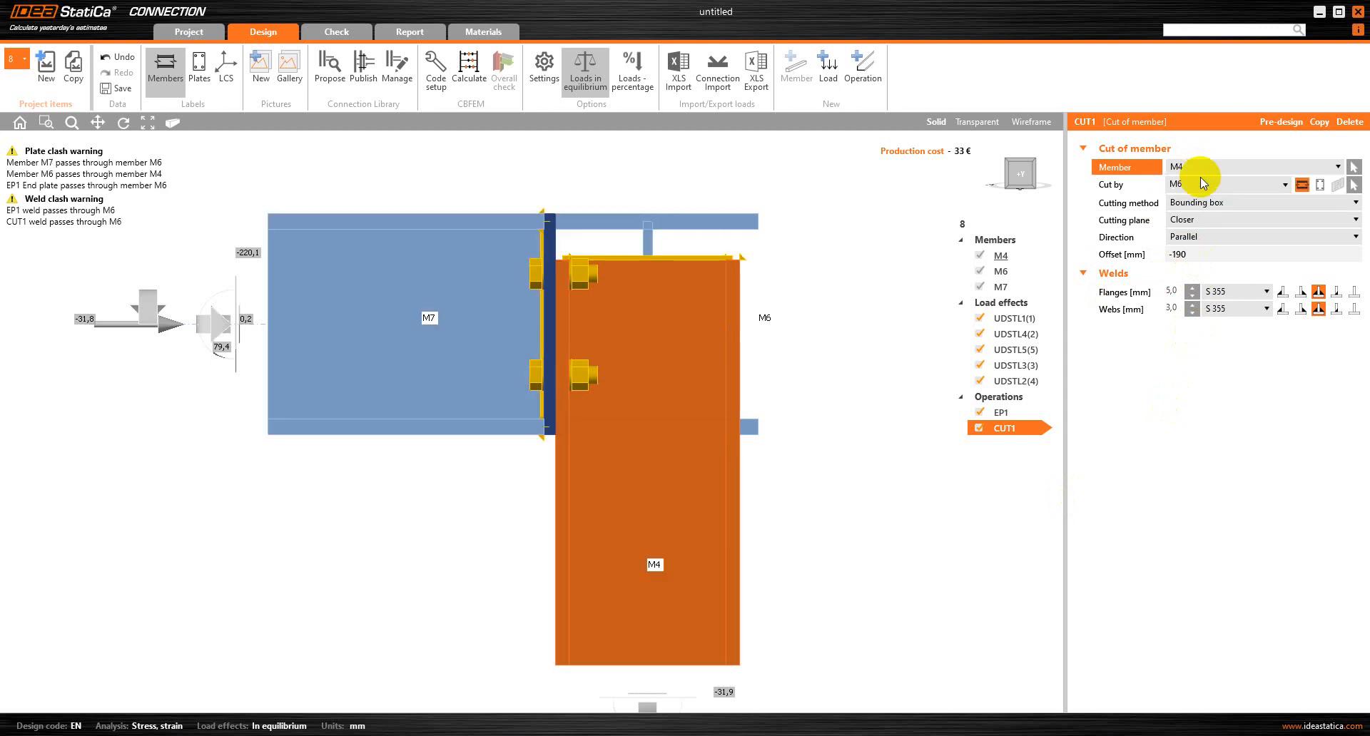
pyautogui.click(1200, 187)
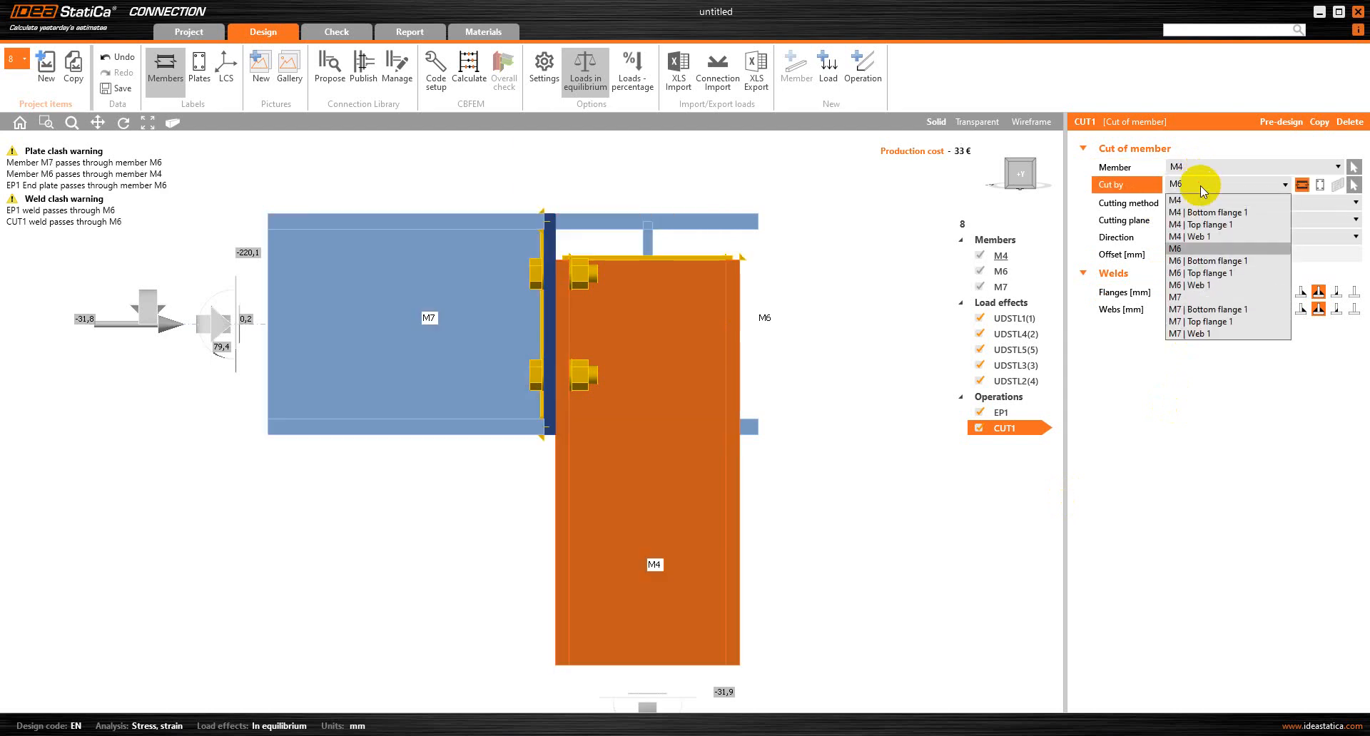
pyautogui.click(1196, 299)
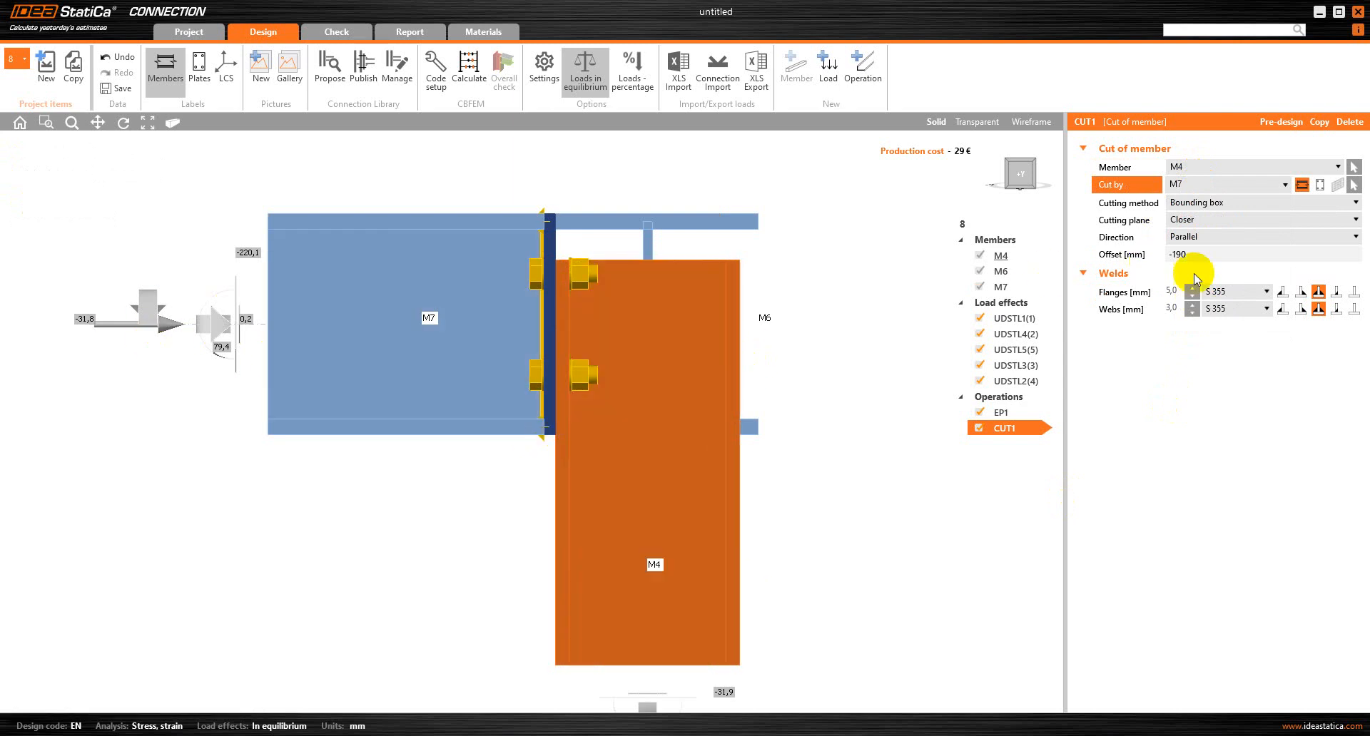
pyautogui.click(1210, 256)
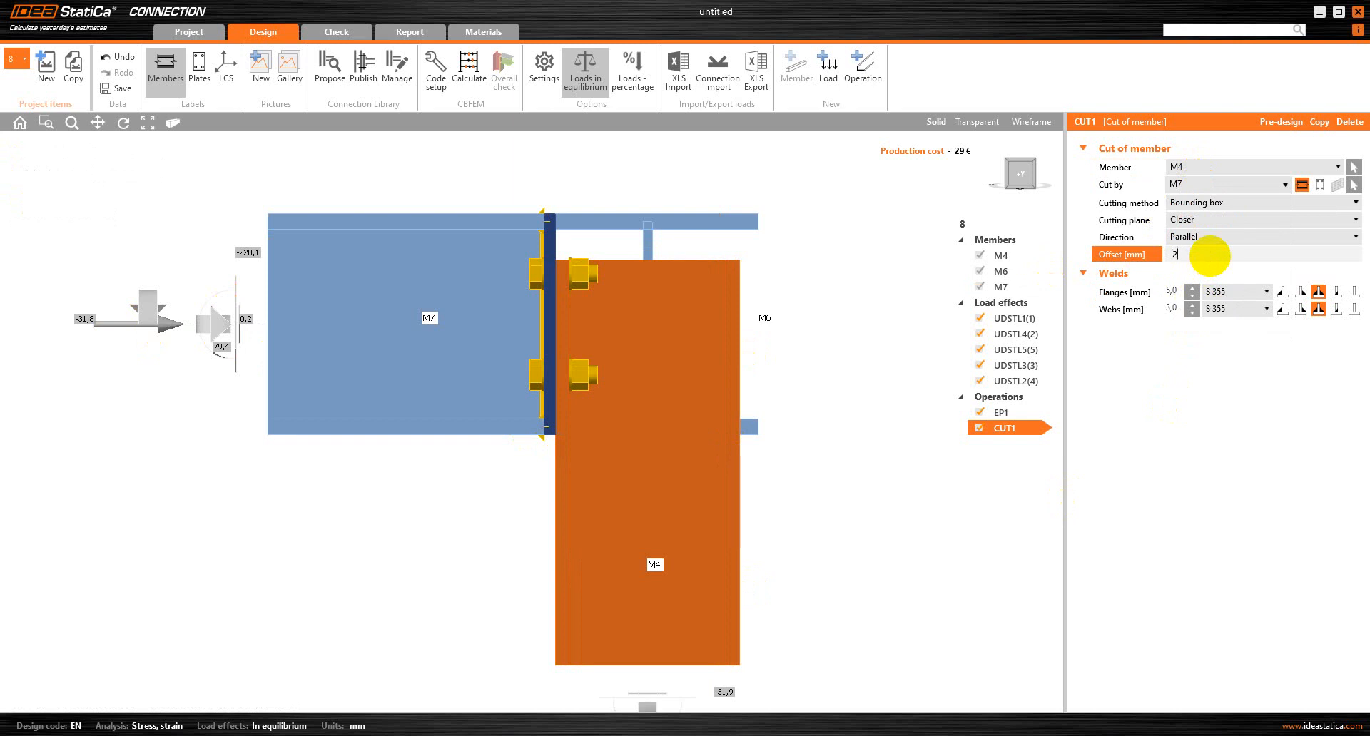
pyautogui.press('Tab')
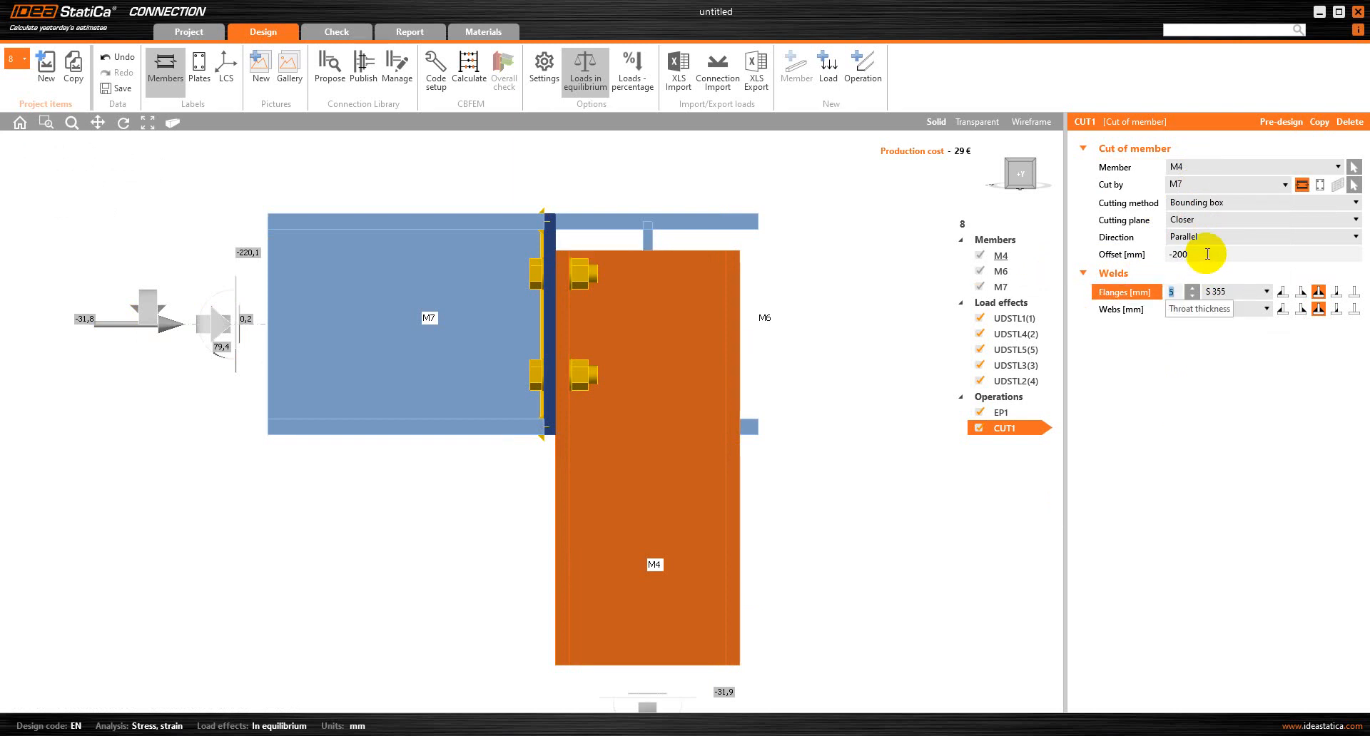
# - Try an offset of -250 mm for the cut of member M4 by member M7
pyautogui.click(1208, 255)
pyautogui.write('0')
pyautogui.press('Tab')
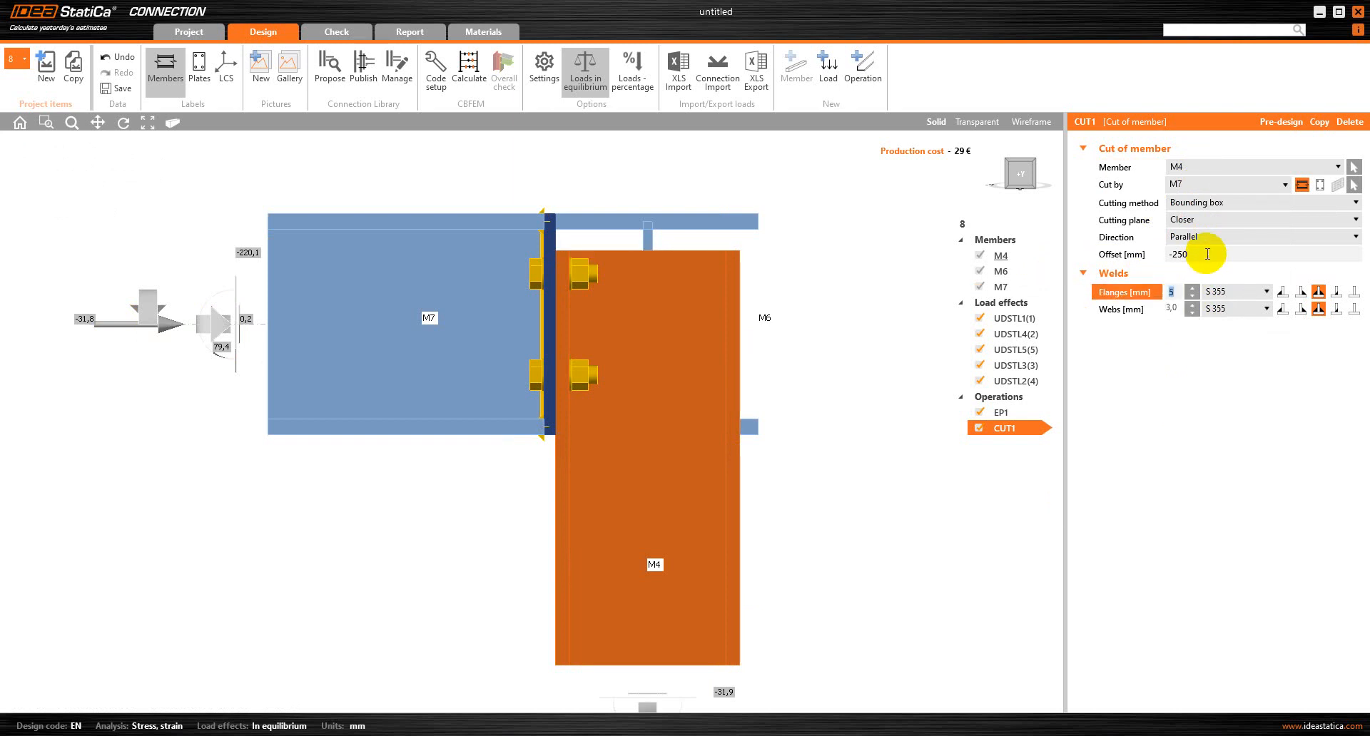
# - Set the offset of the cut trimming member M4 by member M7 to -240 mm
pyautogui.click(1207, 254)
pyautogui.press('BackSpace')
pyautogui.press('BackSpace')
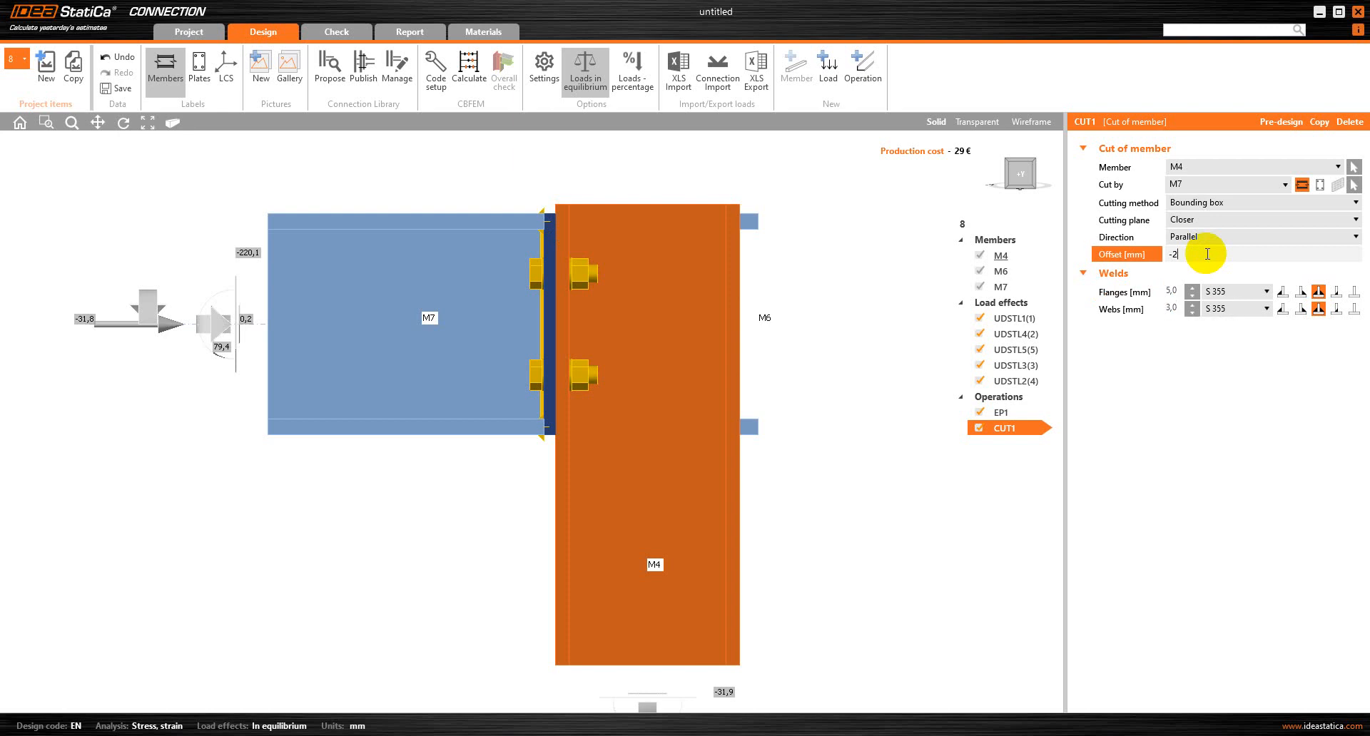
pyautogui.write('40')
pyautogui.press('Tab')
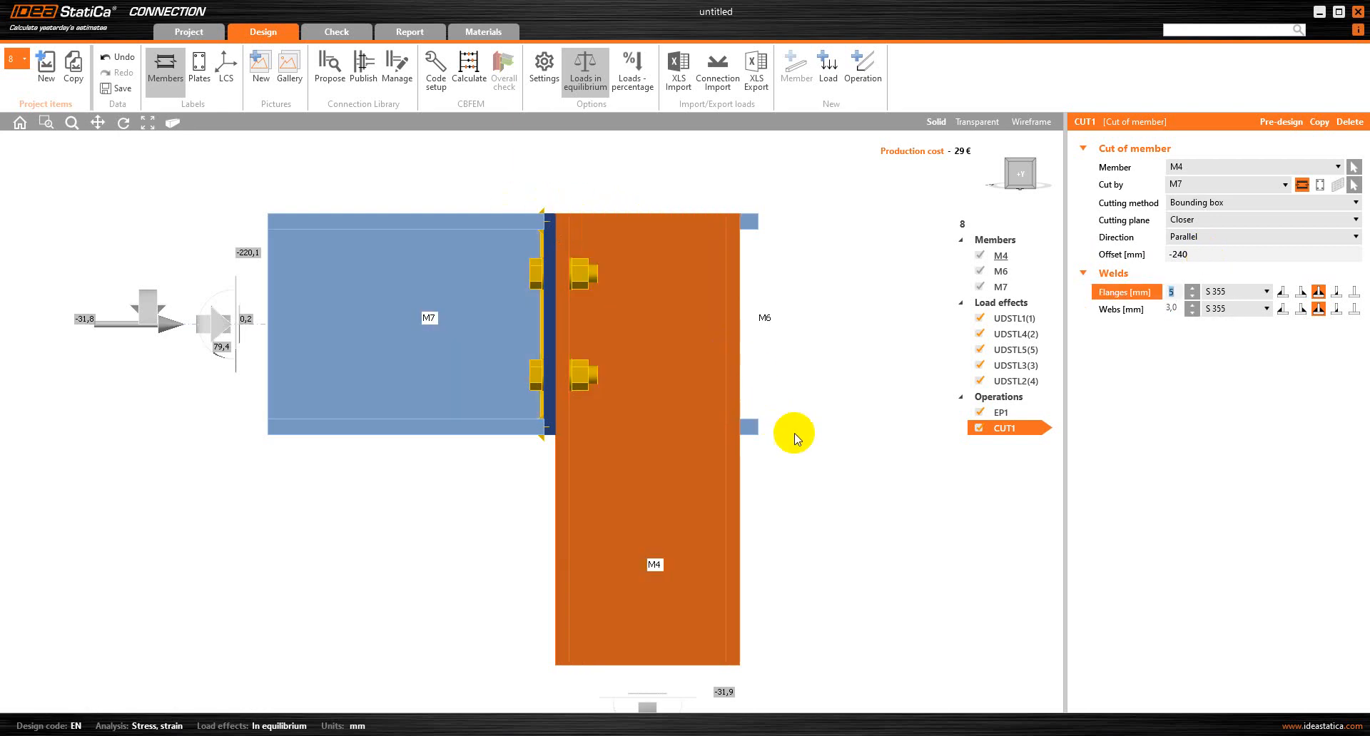
pyautogui.moveTo(871, 412)
pyautogui.mouseDown(button='right')
pyautogui.moveTo(773, 434)
pyautogui.moveTo(721, 513)
pyautogui.moveTo(816, 412)
pyautogui.moveTo(883, 394)
pyautogui.moveTo(858, 399)
pyautogui.mouseUp(button='right')
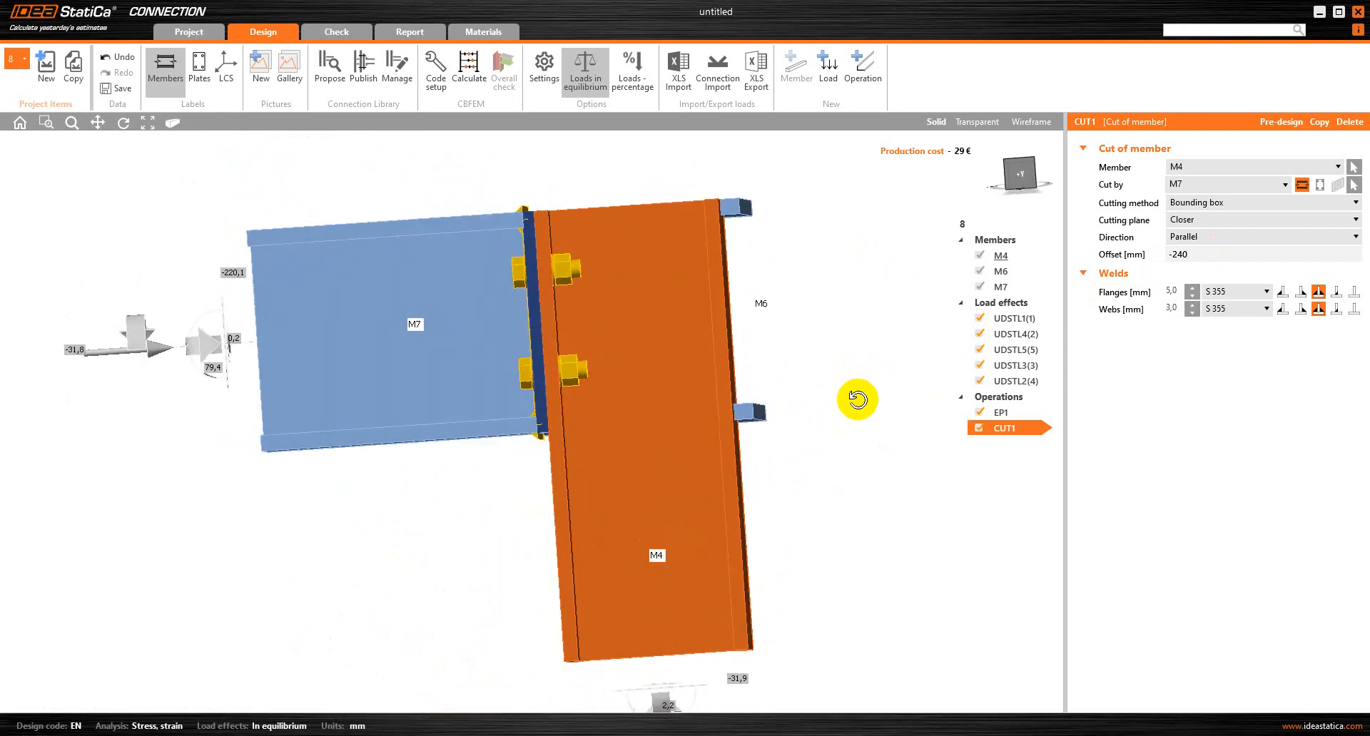
# - Change the flange weld of end plate EP1 to a one-sided fillet and inspect the joint around the bolts
pyautogui.click(1024, 411)
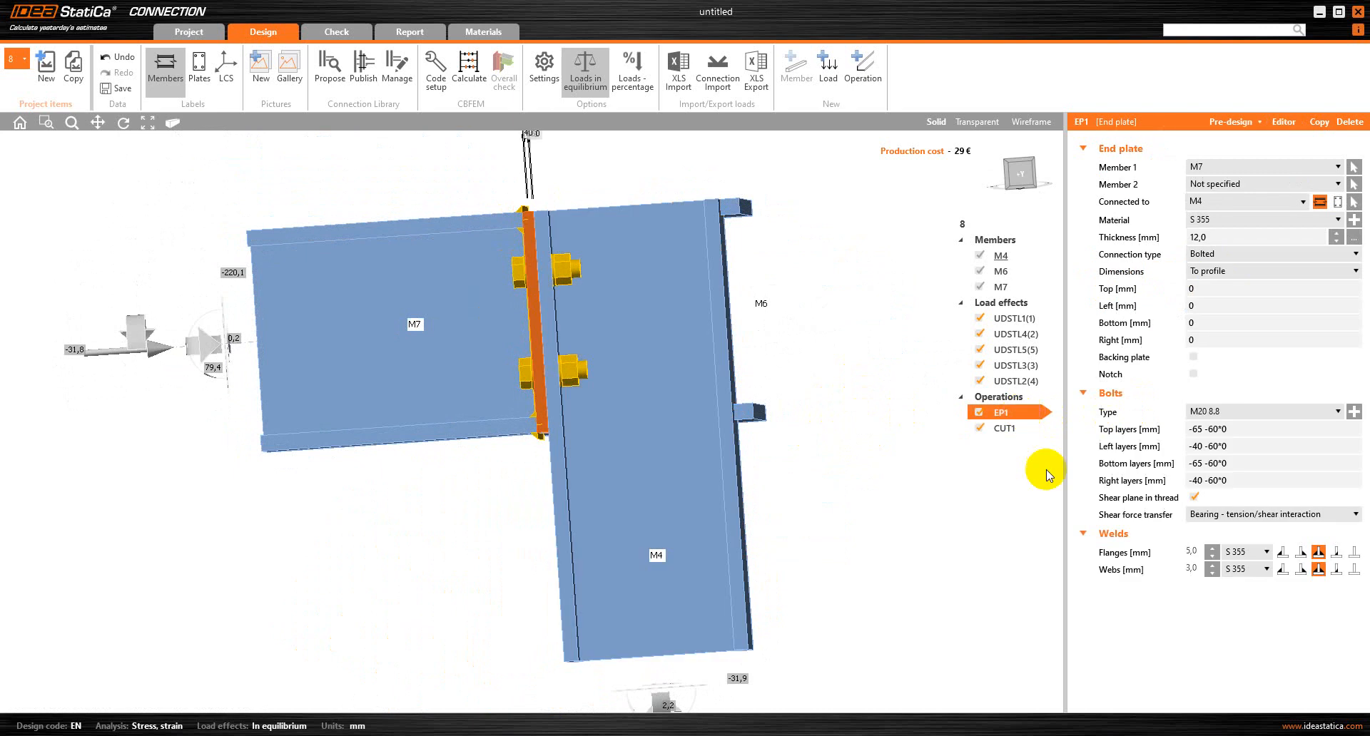
pyautogui.click(1284, 552)
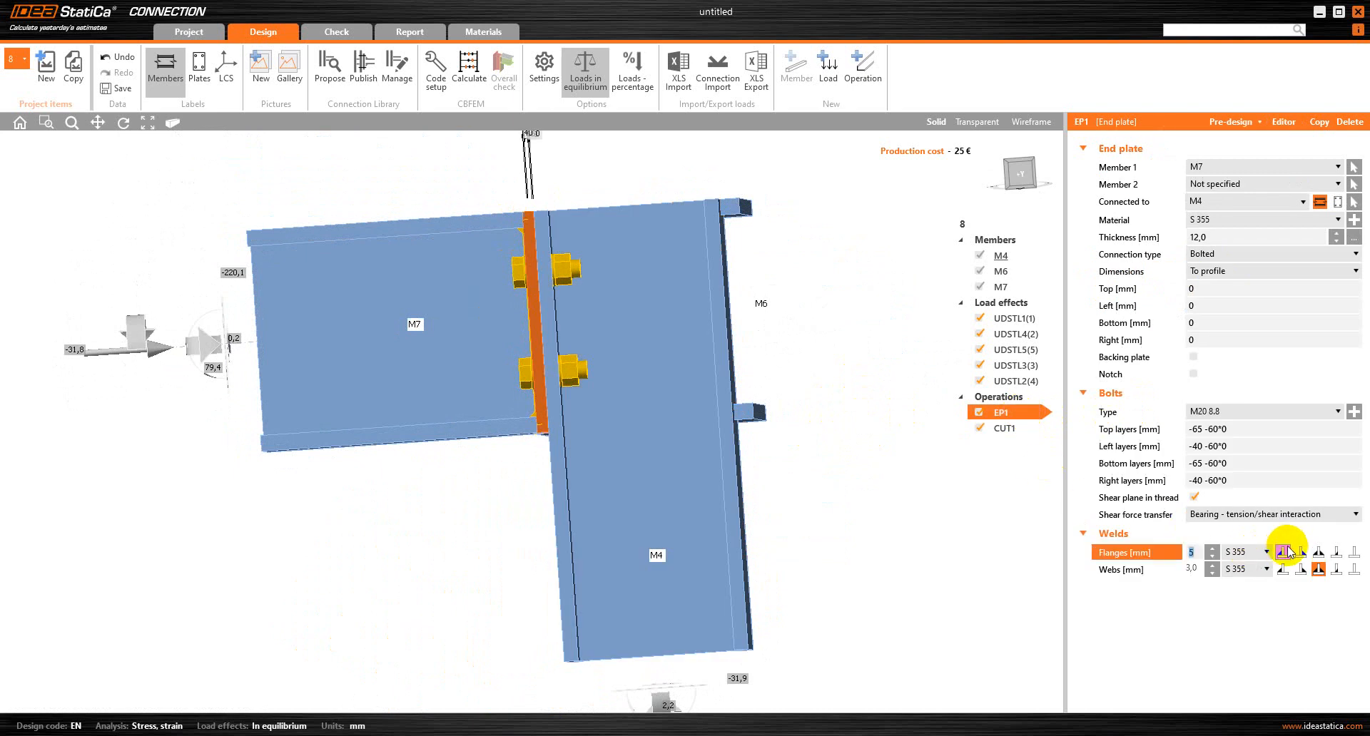
pyautogui.moveTo(840, 314); pyautogui.dragTo(893, 377, button='right')
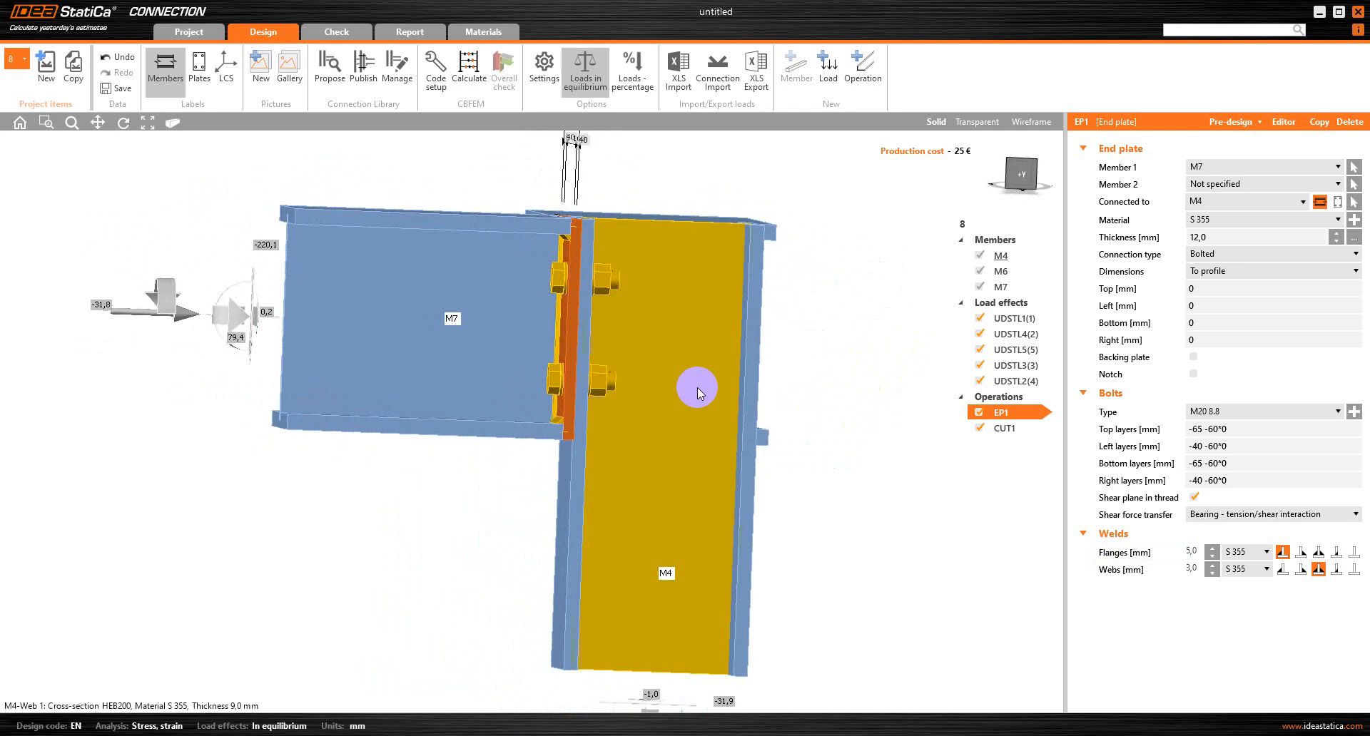
pyautogui.moveTo(367, 529); pyautogui.dragTo(244, 551, button='right')
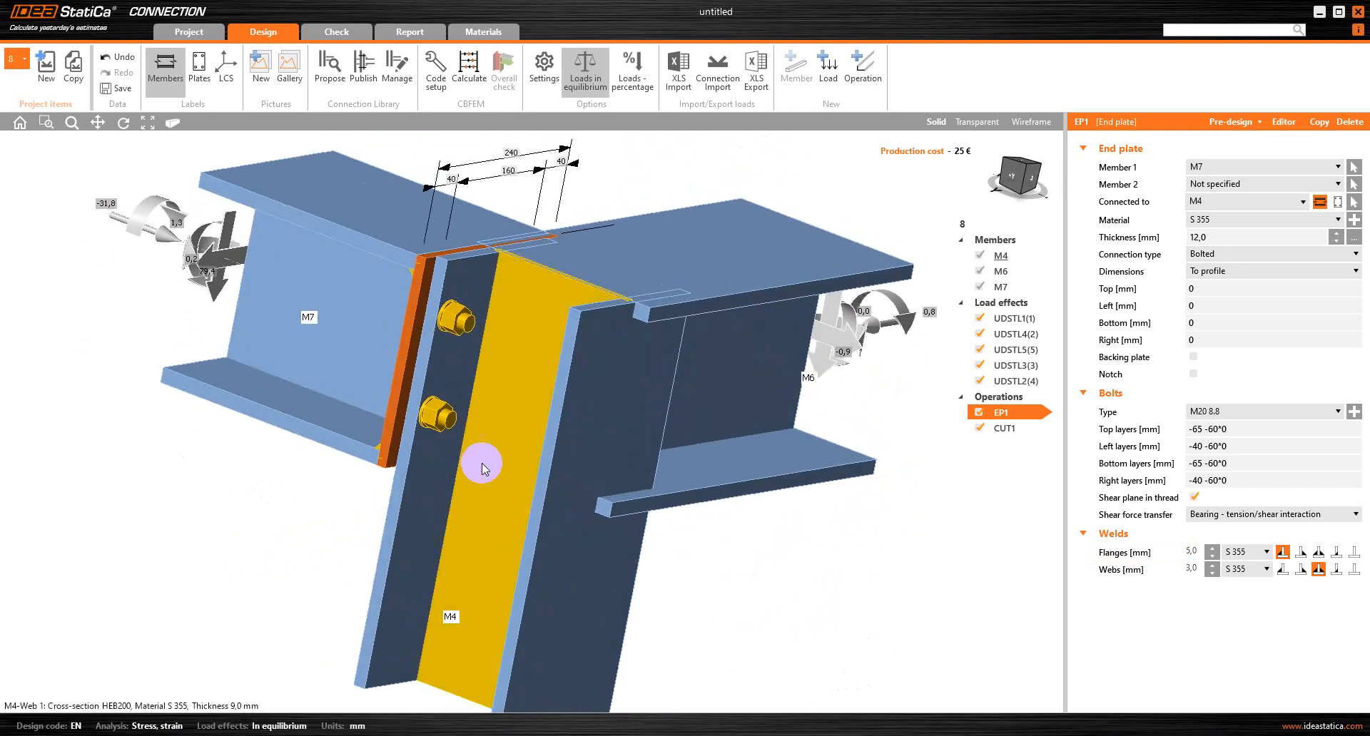
pyautogui.scroll(3, 546, 322)
pyautogui.moveTo(503, 349); pyautogui.dragTo(331, 327, button='right')
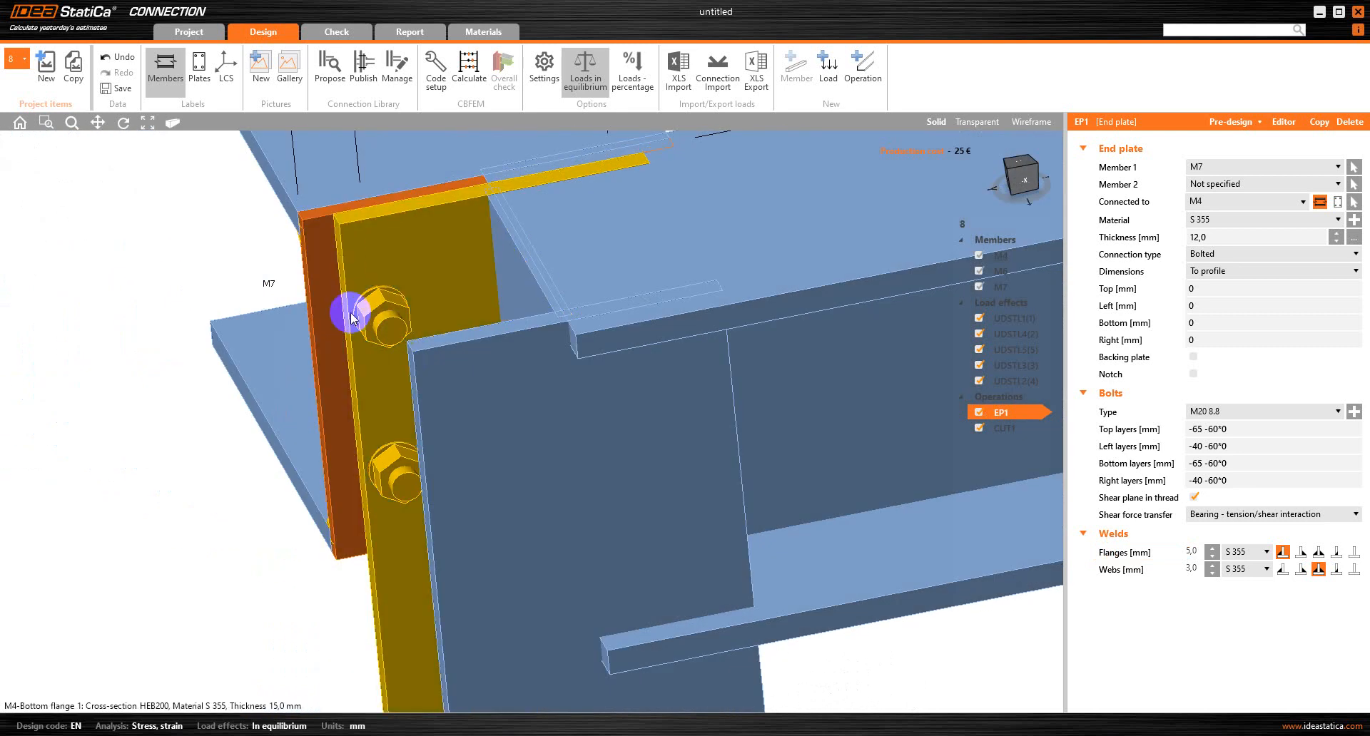
pyautogui.moveTo(361, 324); pyautogui.dragTo(445, 548, button='right')
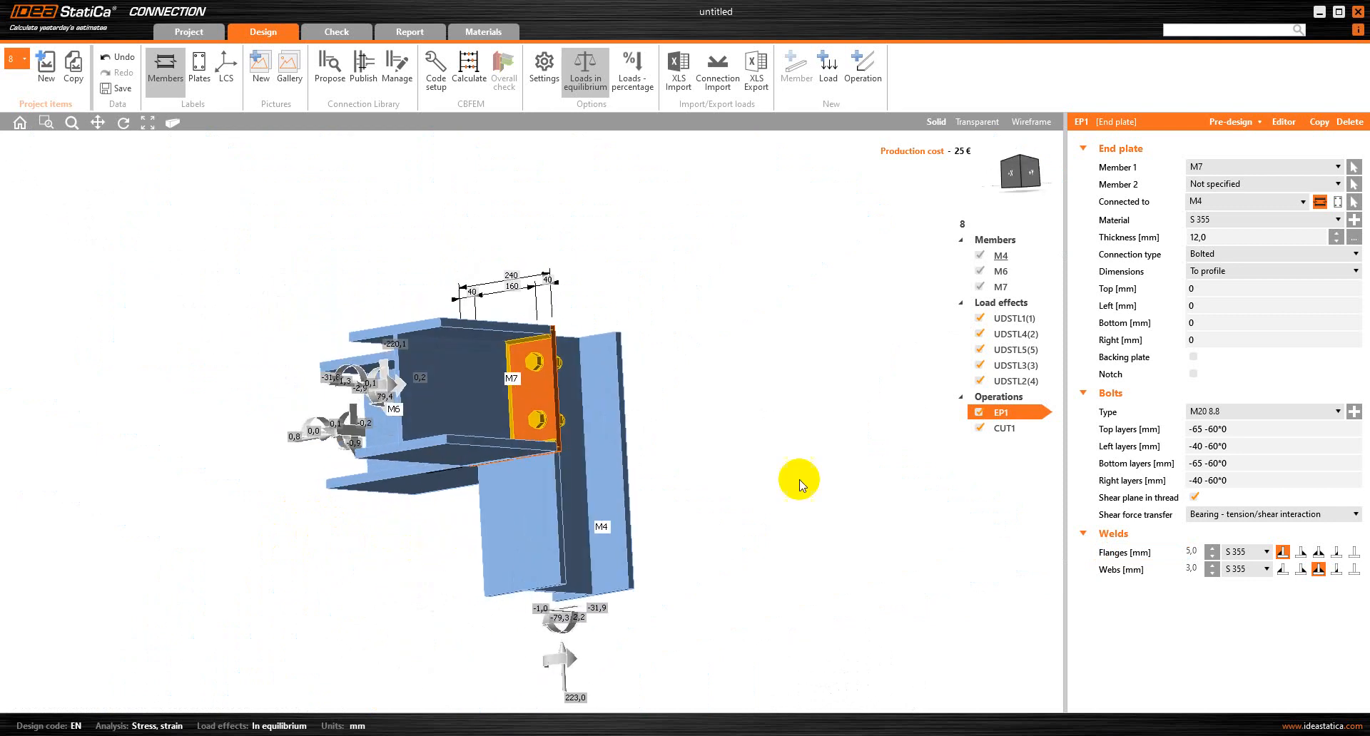
# - Try left and right bolt layers of -60 -60*0 mm in end plate EP1
pyautogui.click(1017, 413)
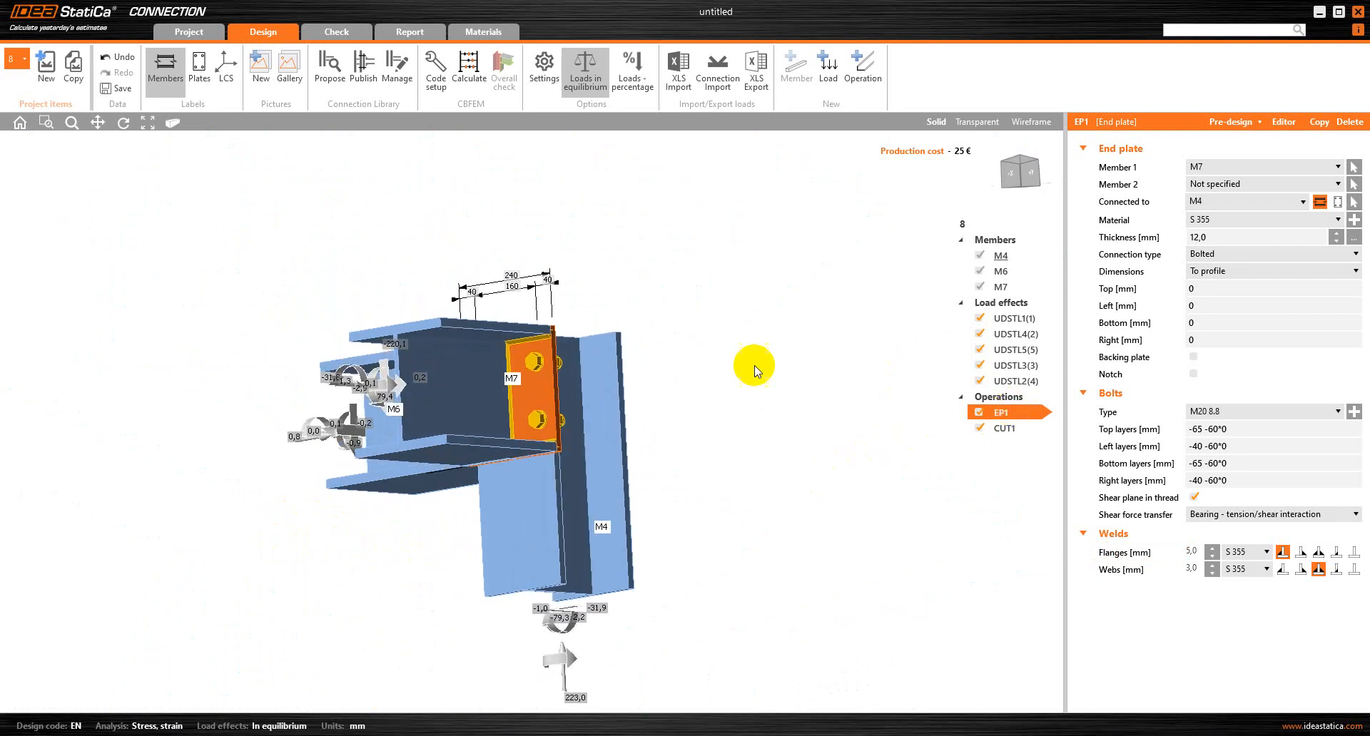
pyautogui.moveTo(472, 288); pyautogui.dragTo(464, 307)
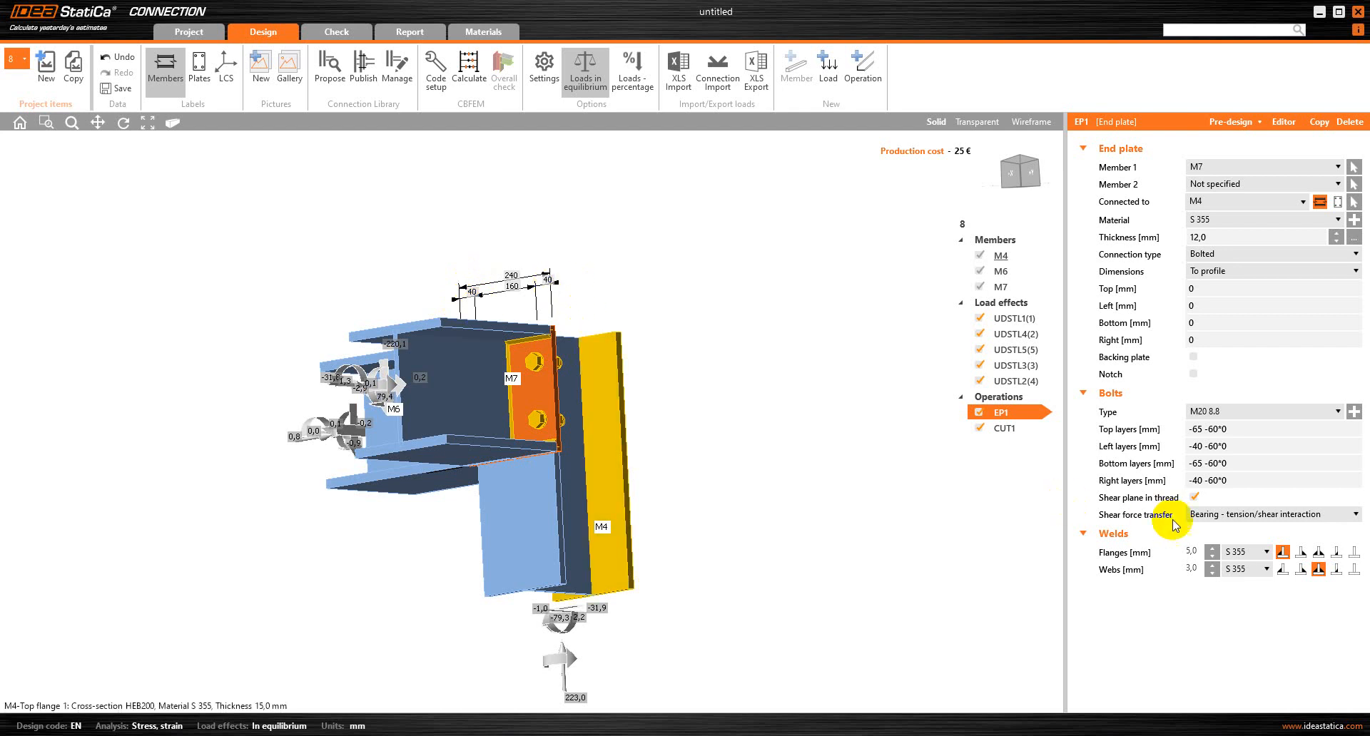
pyautogui.click(1203, 446)
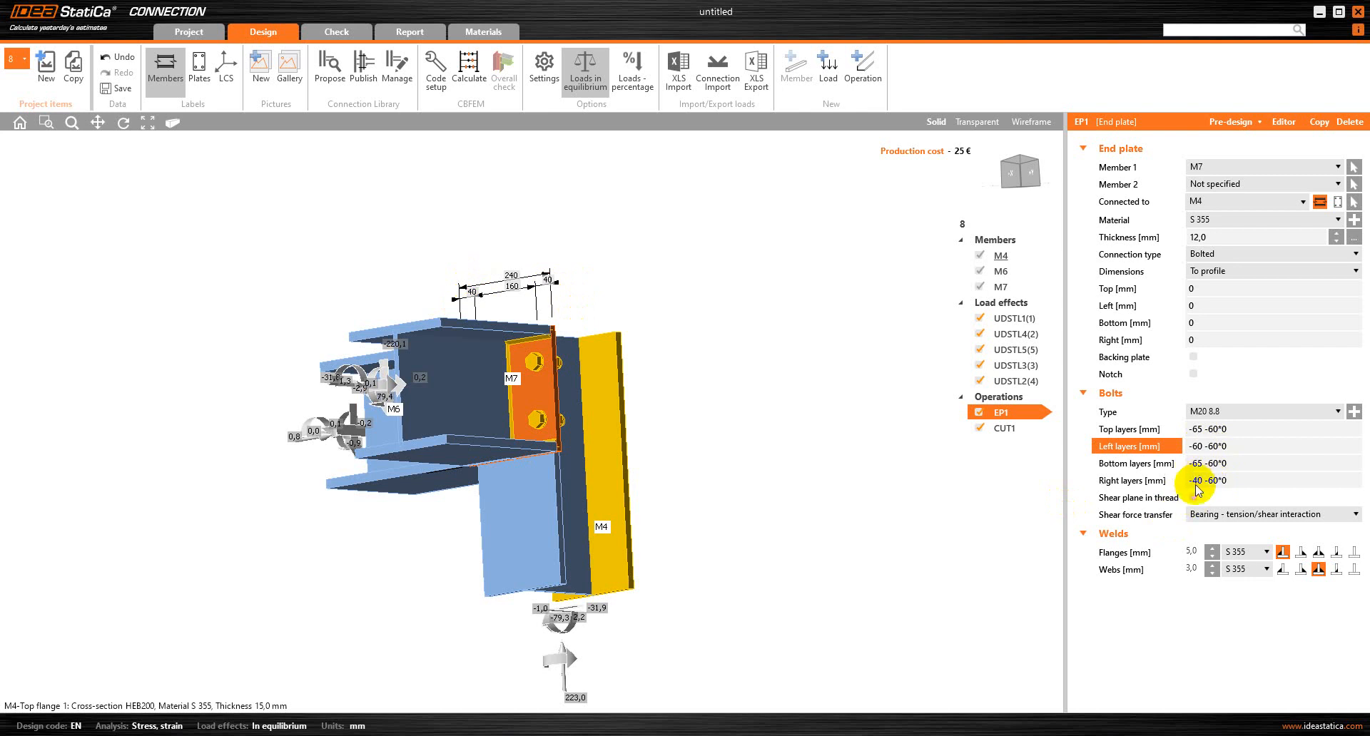
pyautogui.click(1197, 480)
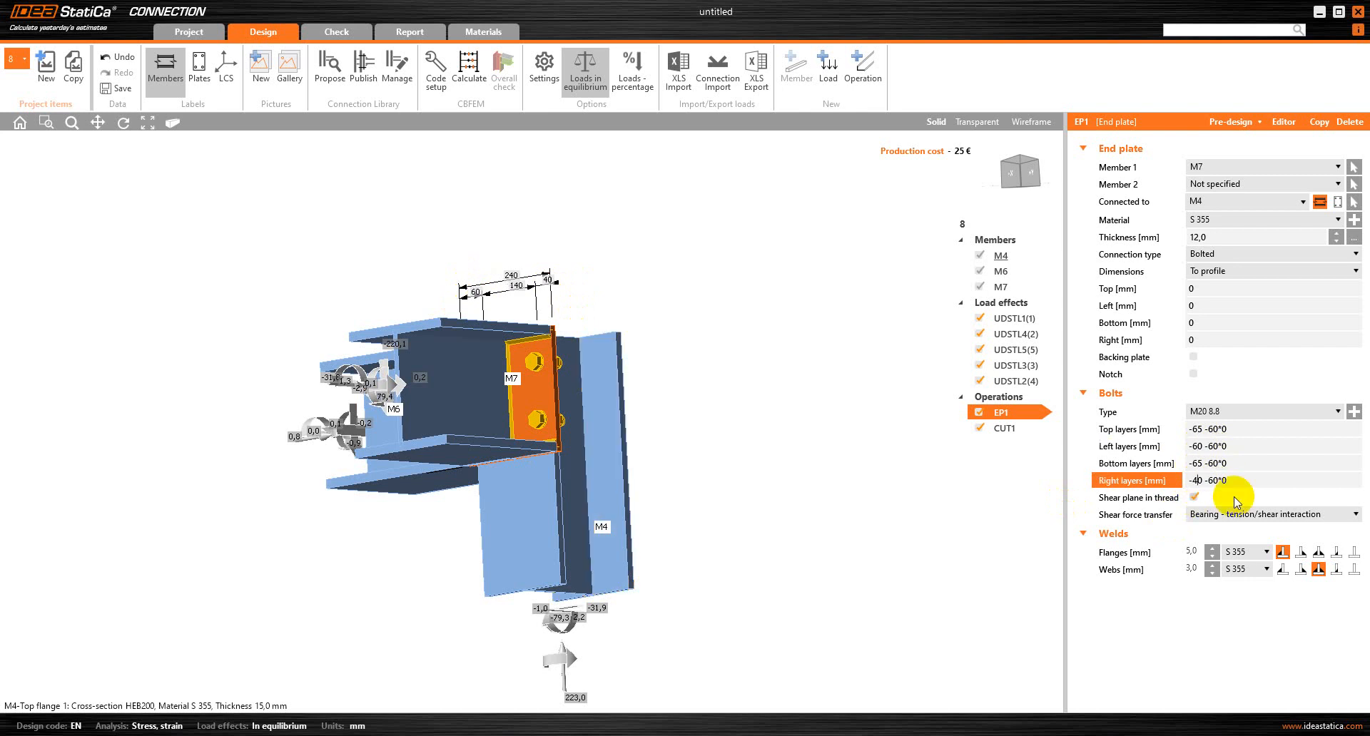
pyautogui.click(789, 511)
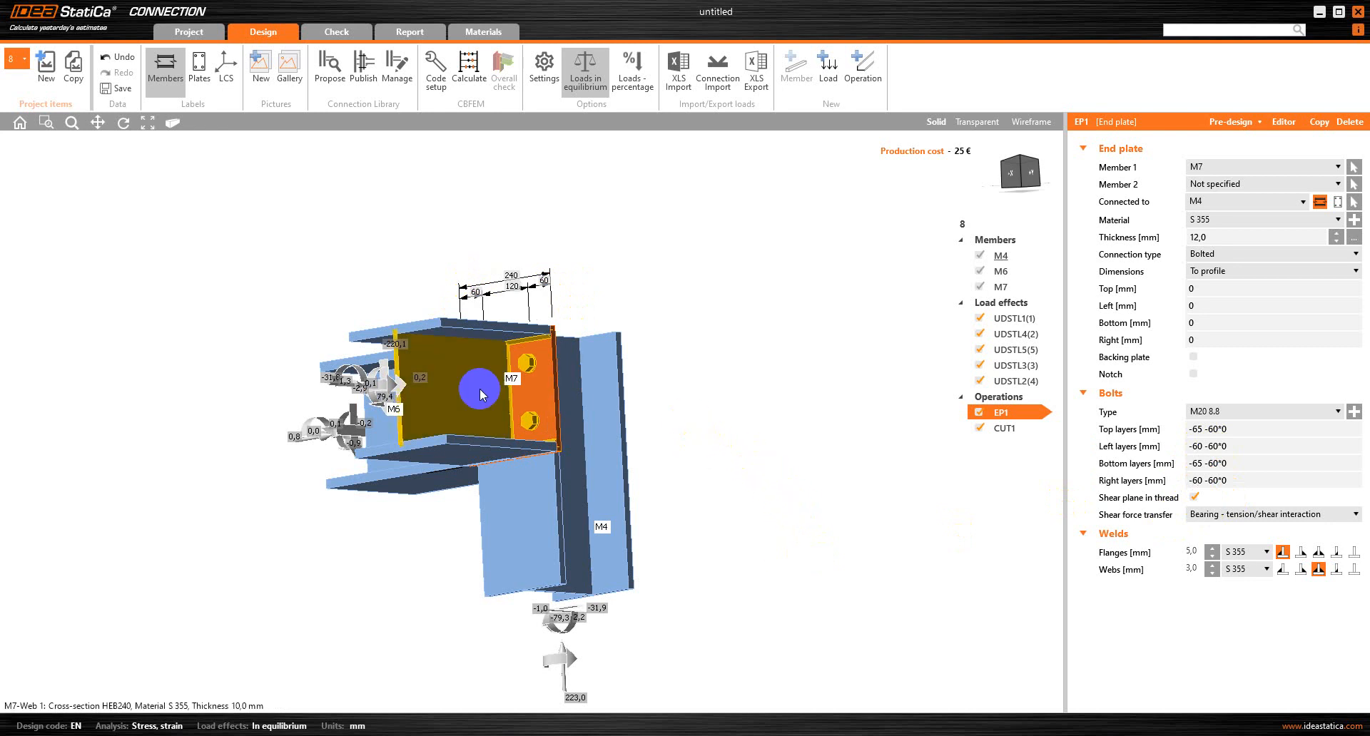
# - Set both the left and right bolt layers of end plate EP1 to -55 -60*0 mm
pyautogui.scroll(5, 480, 388)
pyautogui.scroll(-5, 845, 356)
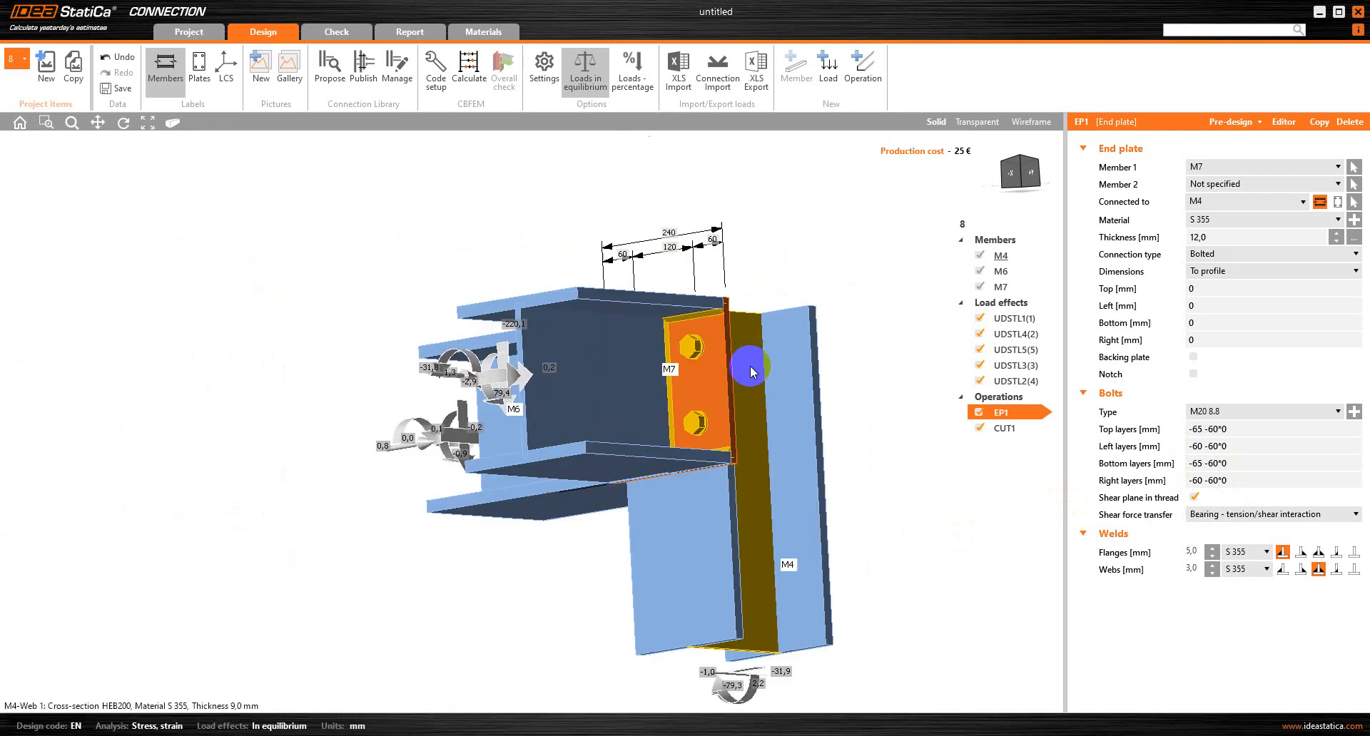
pyautogui.moveTo(841, 282); pyautogui.dragTo(564, 294, button='right')
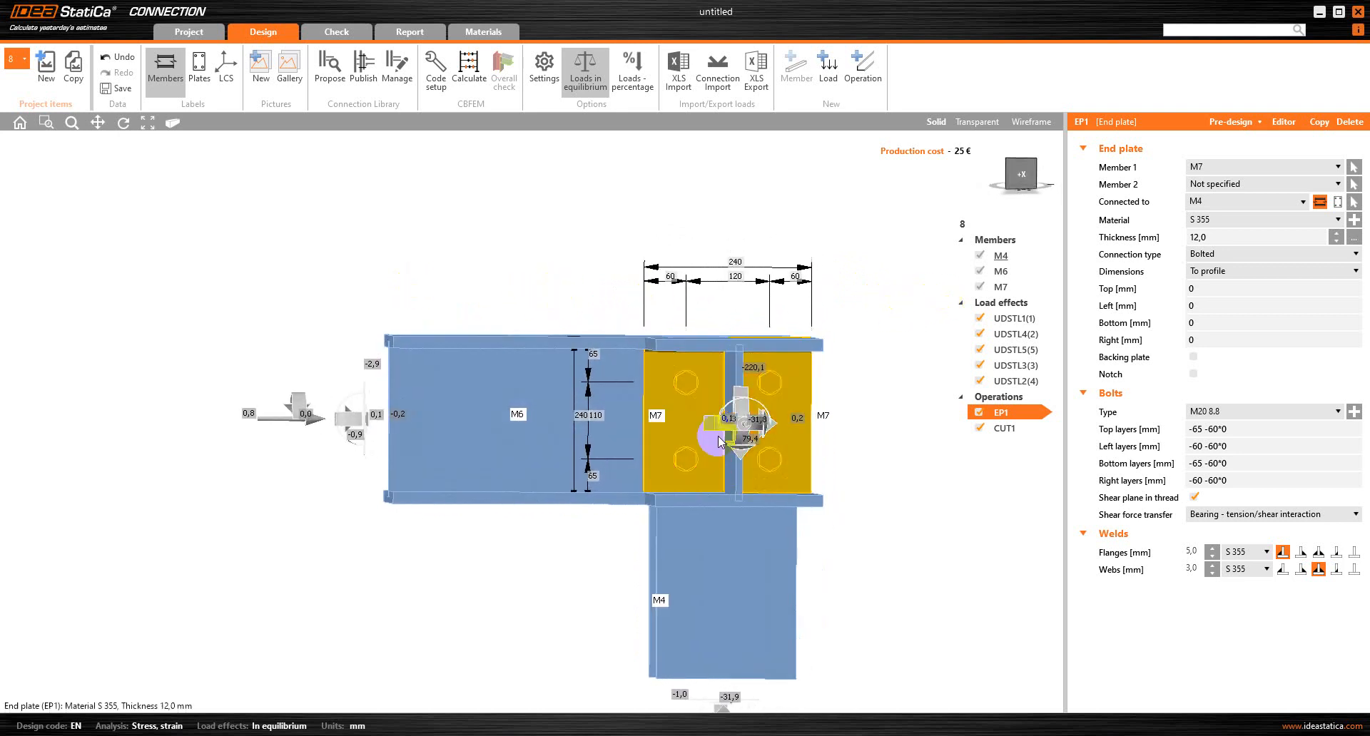
pyautogui.click(1203, 447)
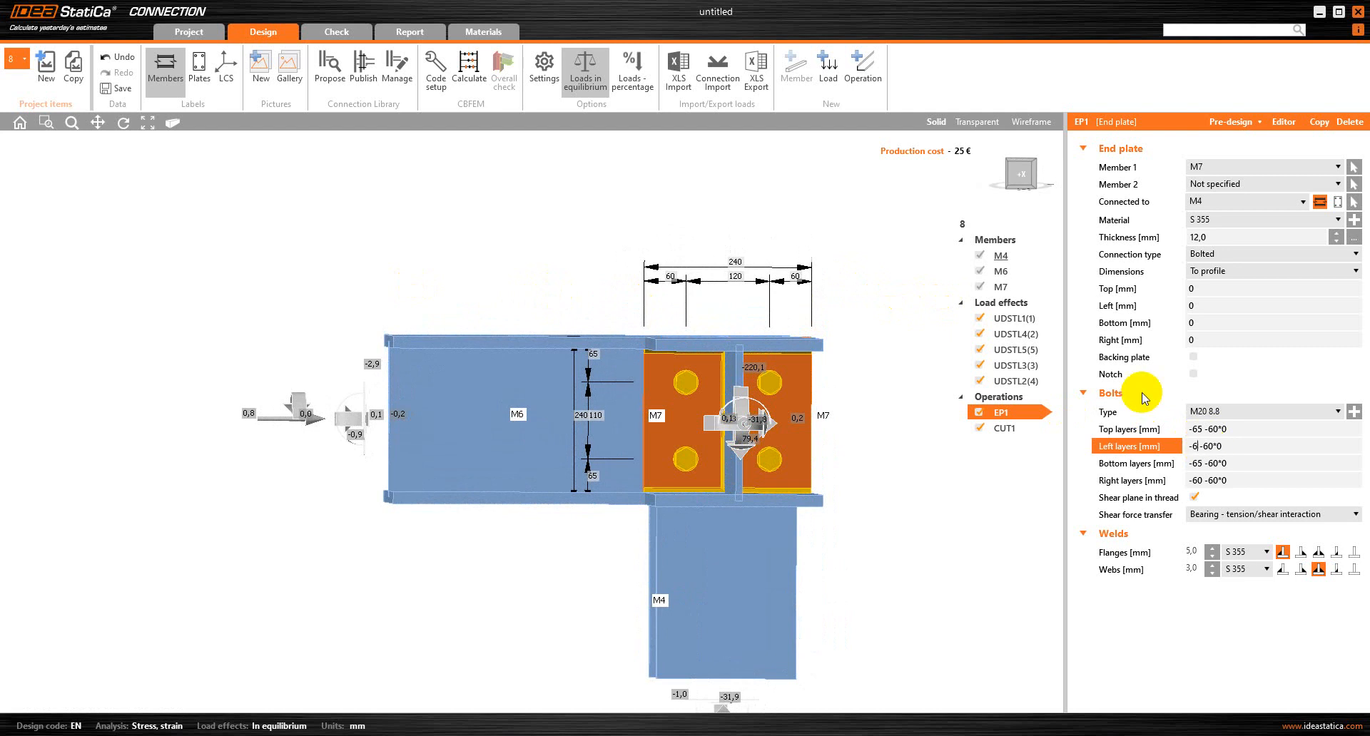
pyautogui.click(1202, 480)
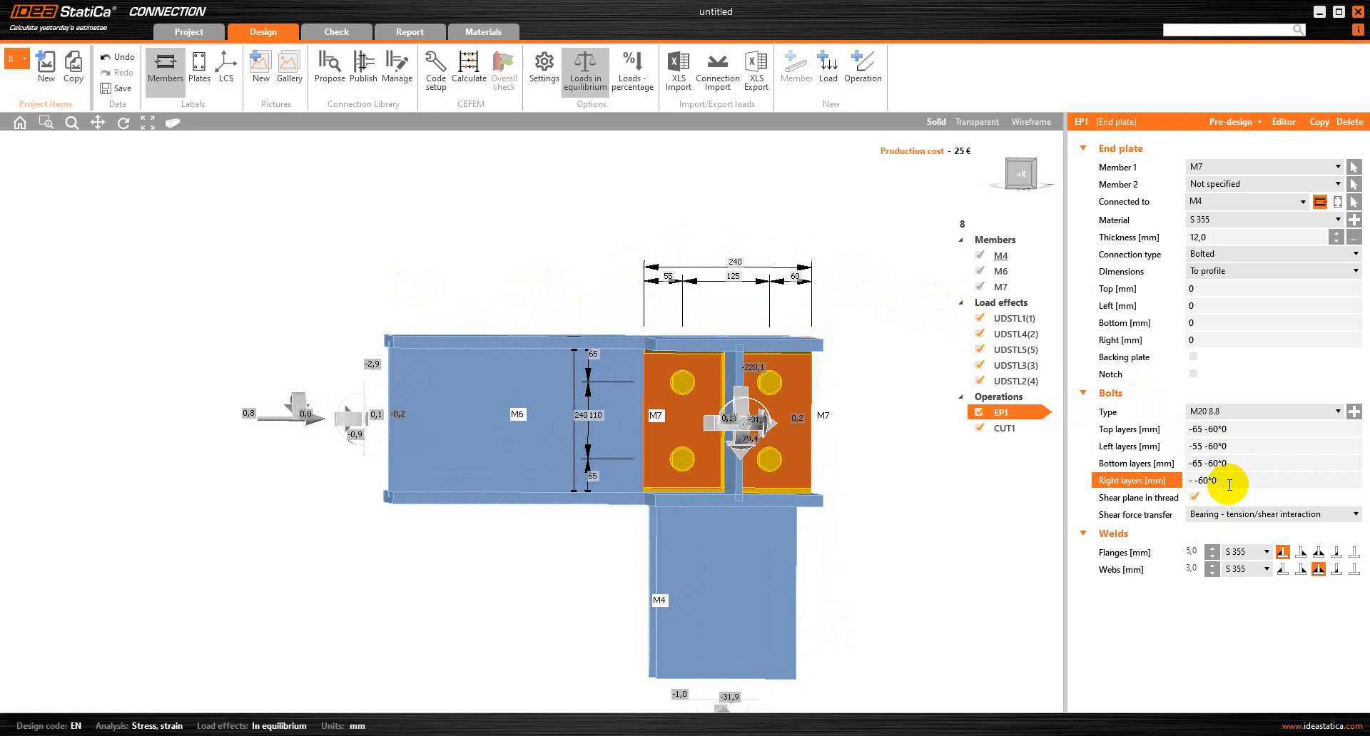
pyautogui.click(879, 506)
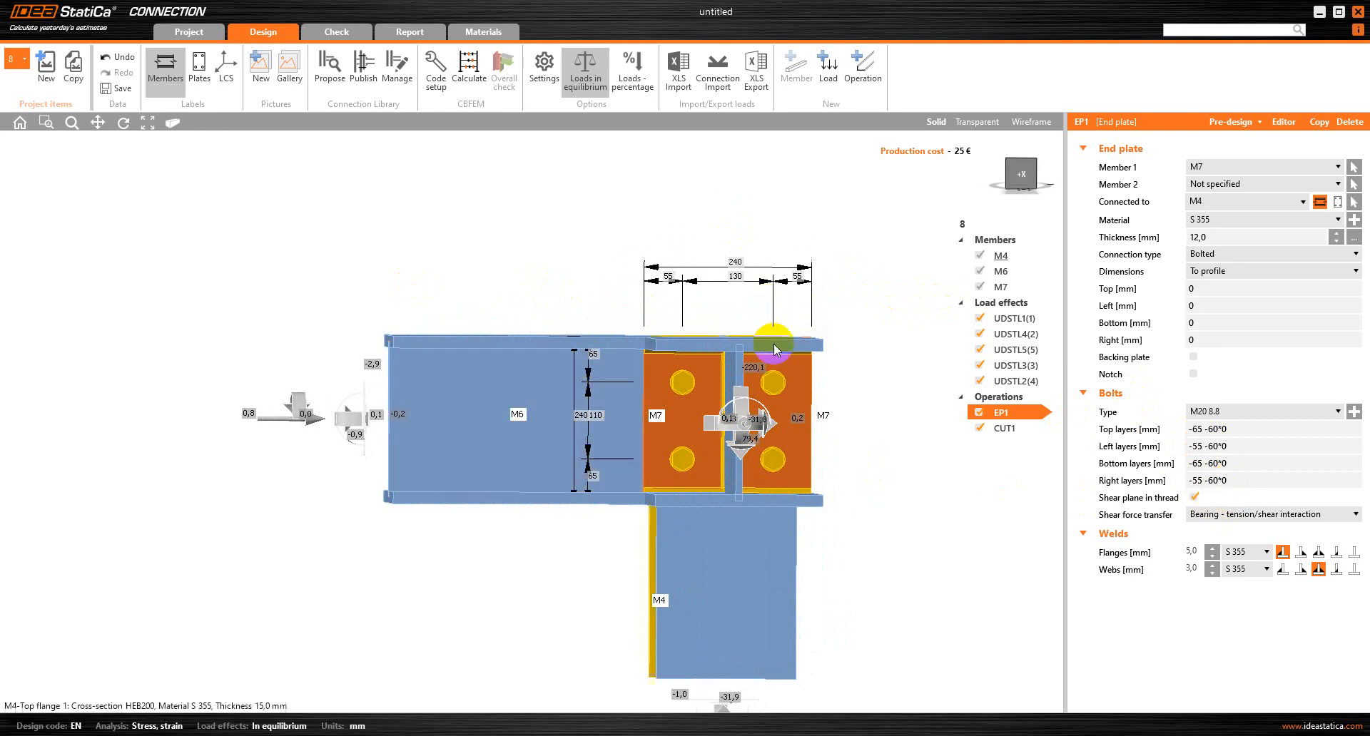
# - Add a shifted endplate operation to the connection for the beam M6 joint
pyautogui.moveTo(901, 442); pyautogui.dragTo(453, 426, button='right')
pyautogui.scroll(-2, 485, 385)
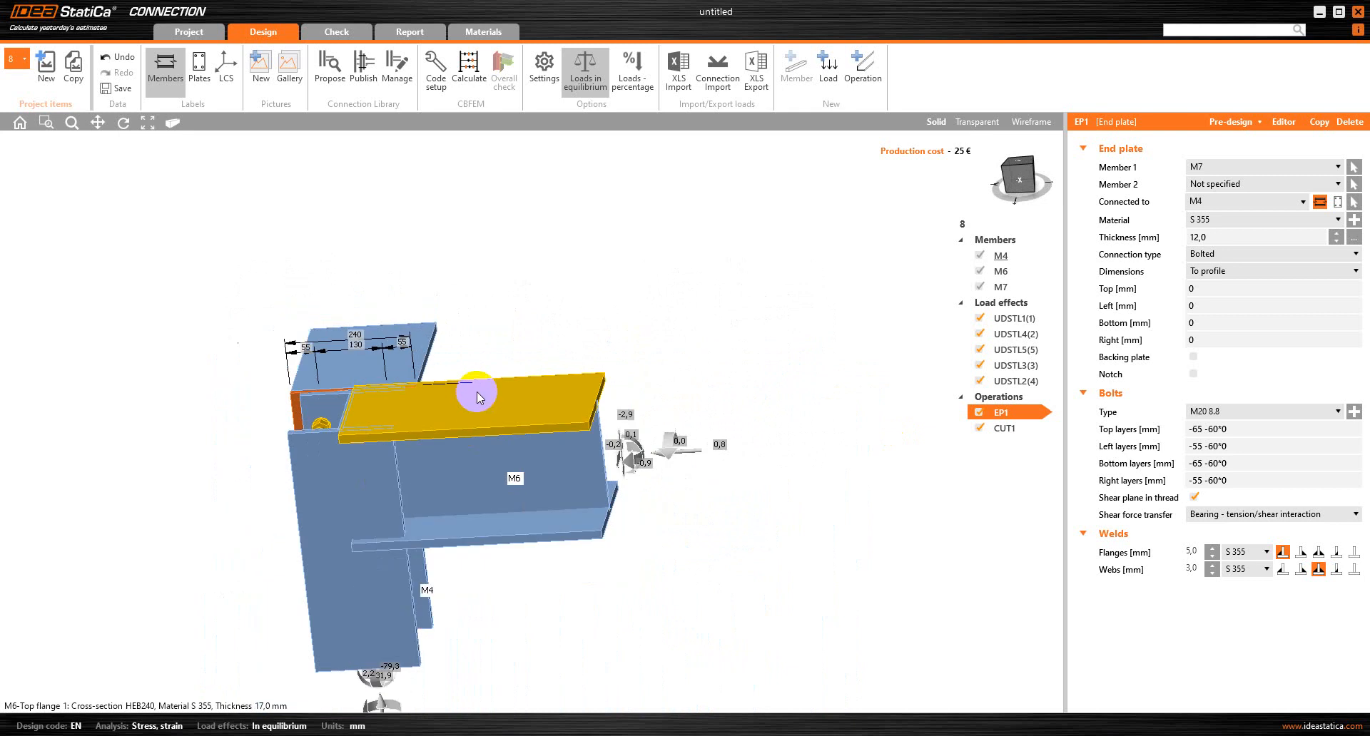
pyautogui.scroll(2, 428, 575)
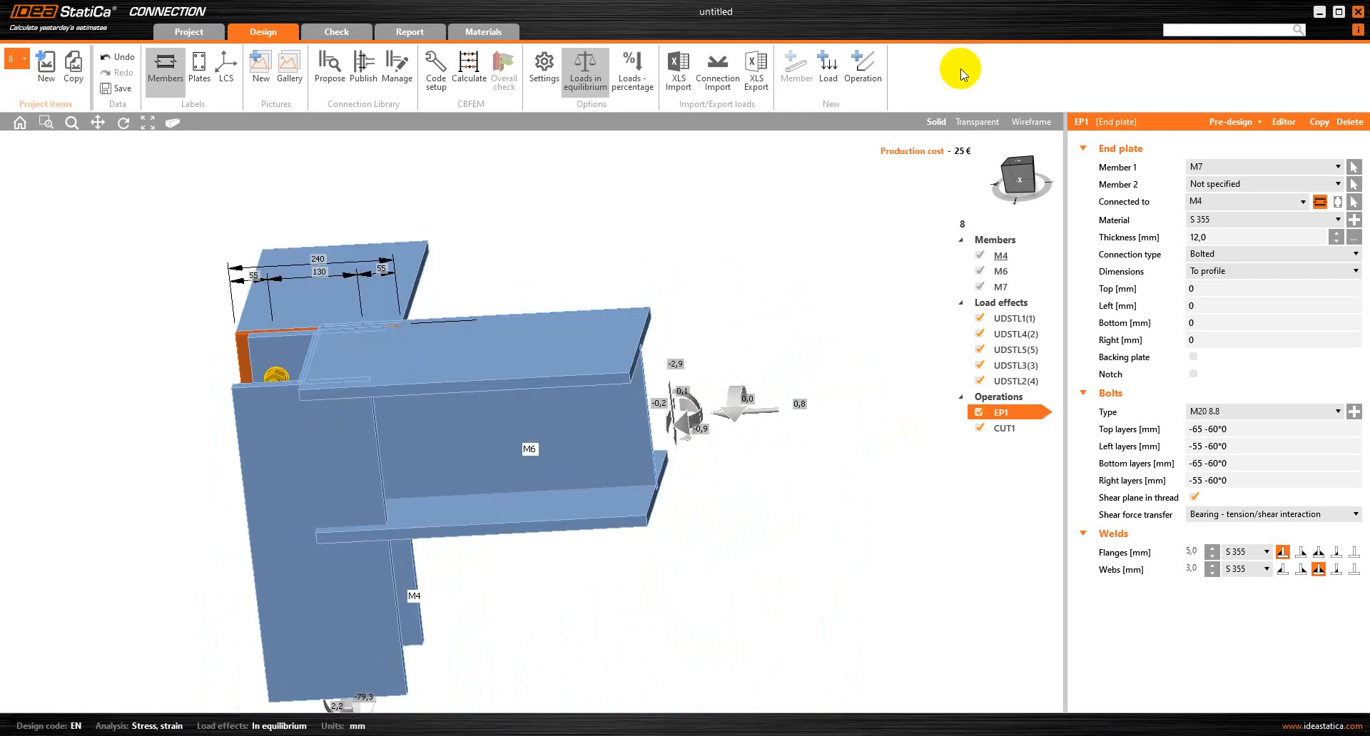
pyautogui.click(856, 61)
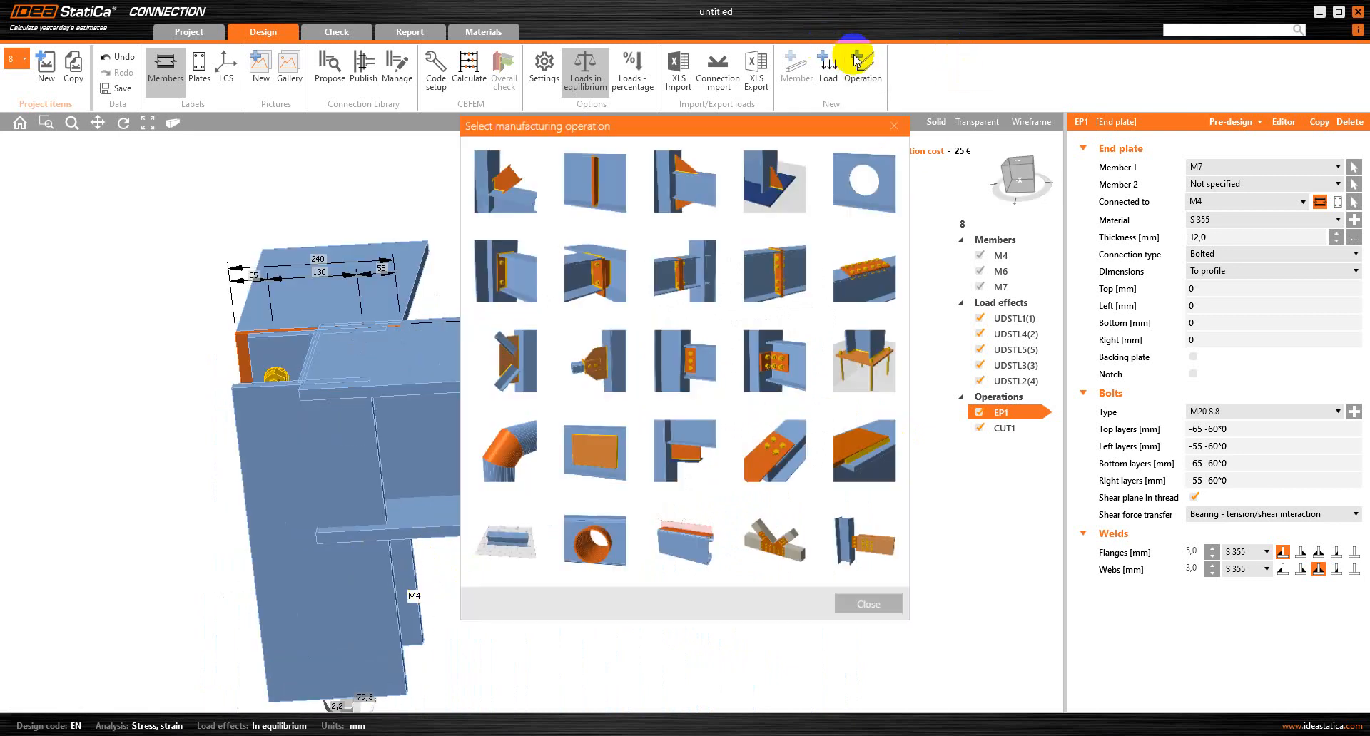
pyautogui.click(585, 272)
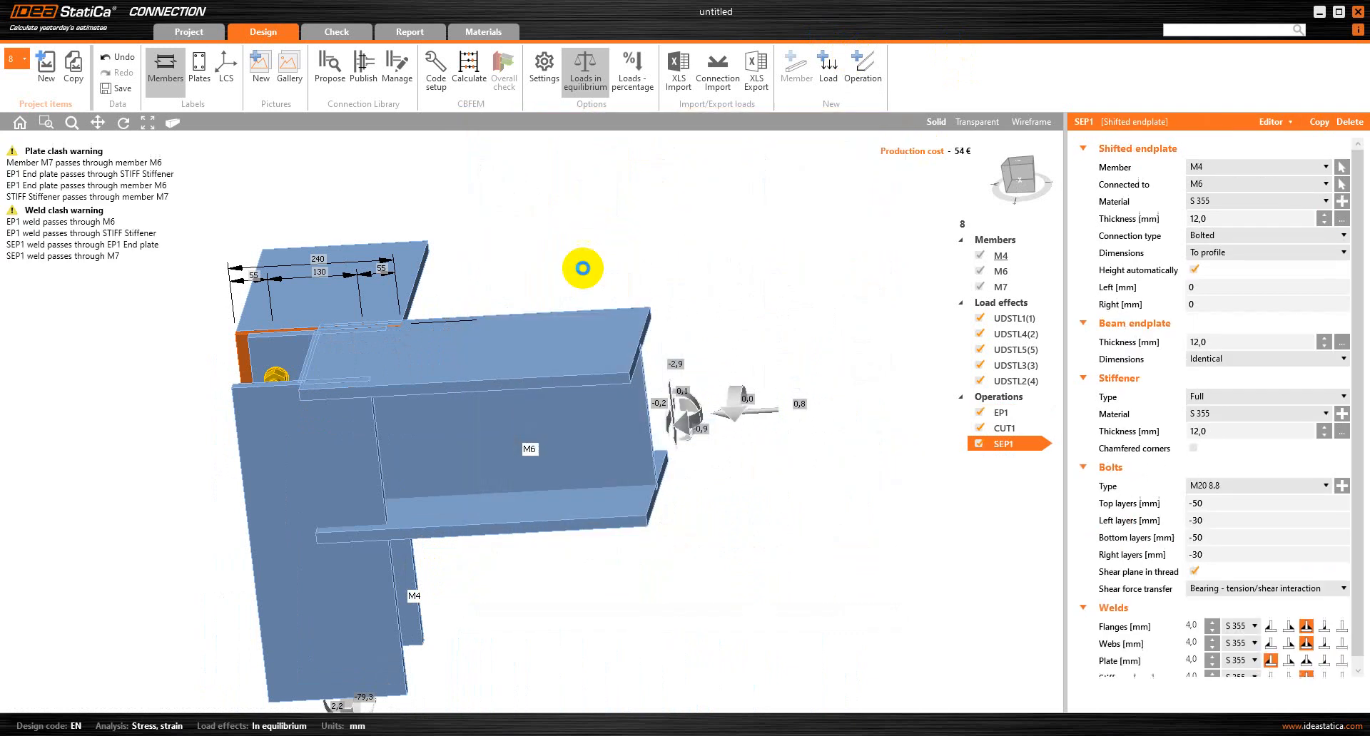
pyautogui.moveTo(528, 328); pyautogui.dragTo(558, 526, button='right')
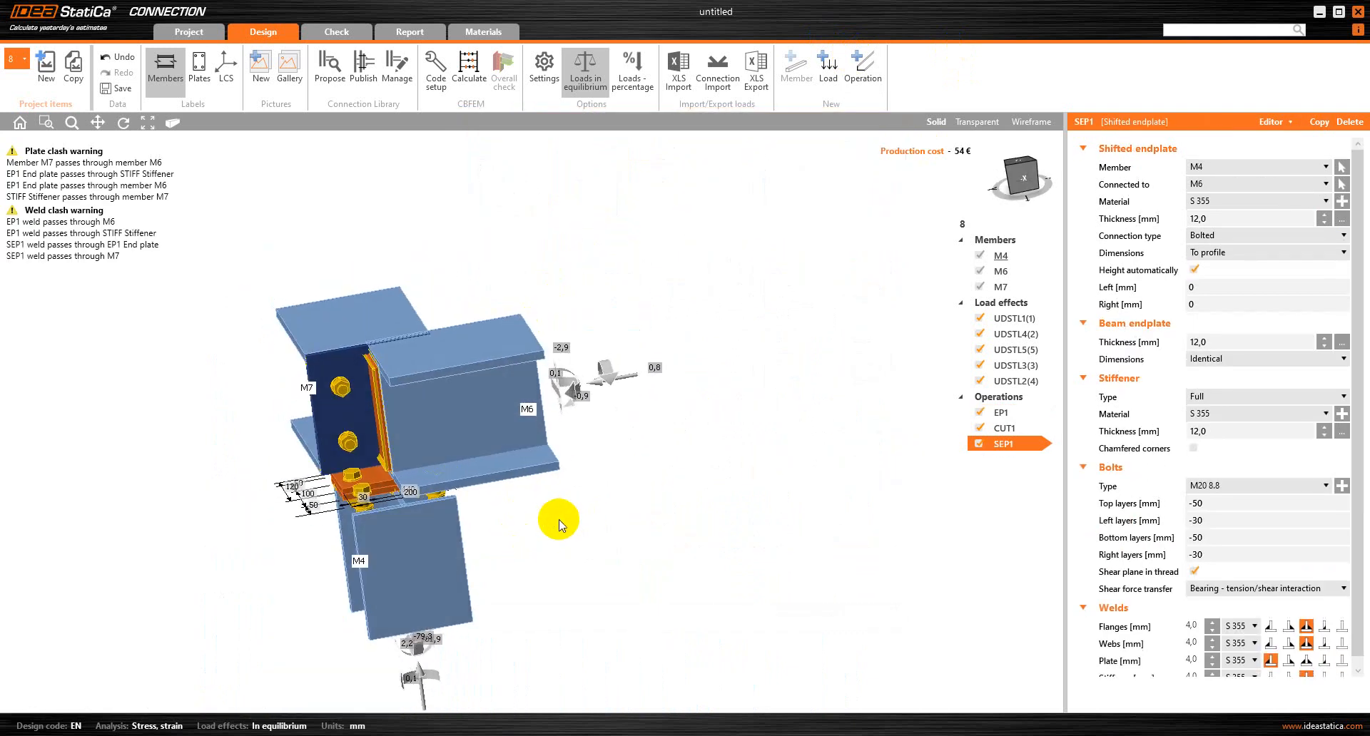
# - Assign the shifted endplate to member M6 and connect it to member M4
pyautogui.click(1225, 167)
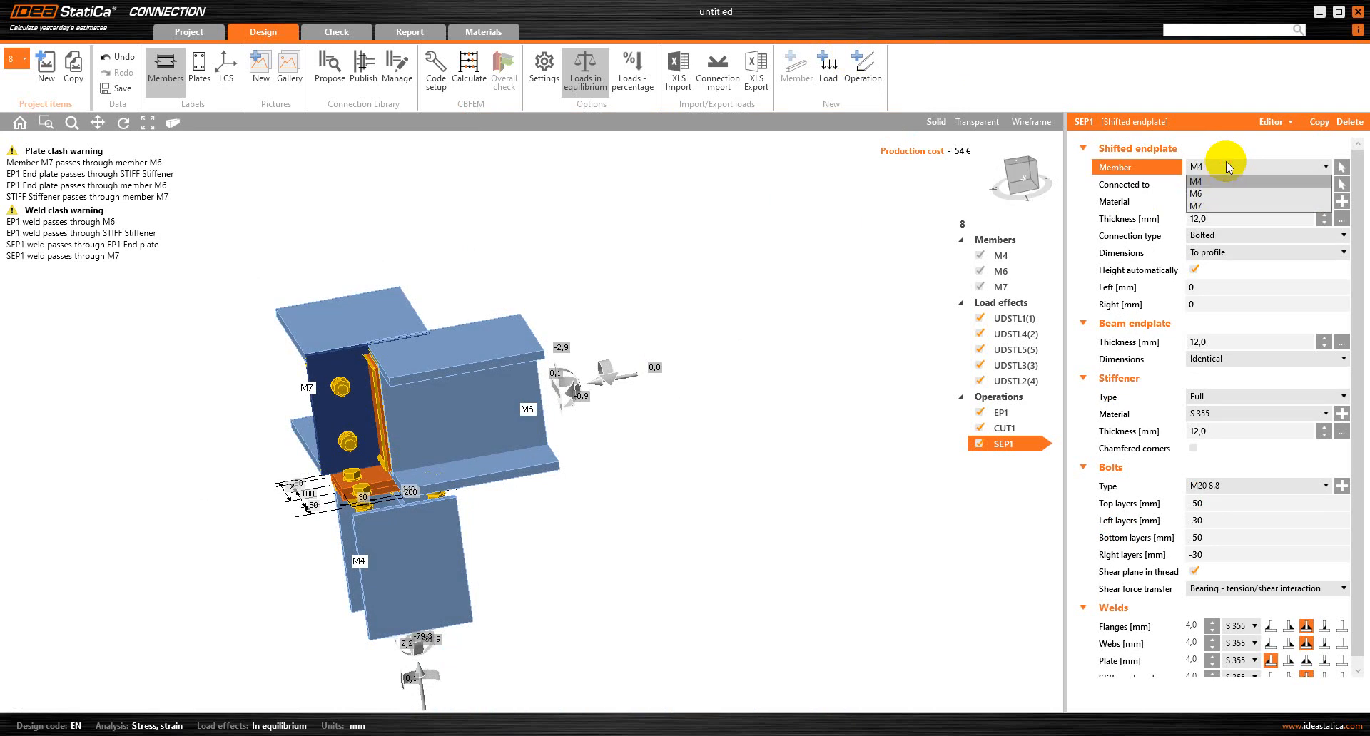
pyautogui.click(1224, 190)
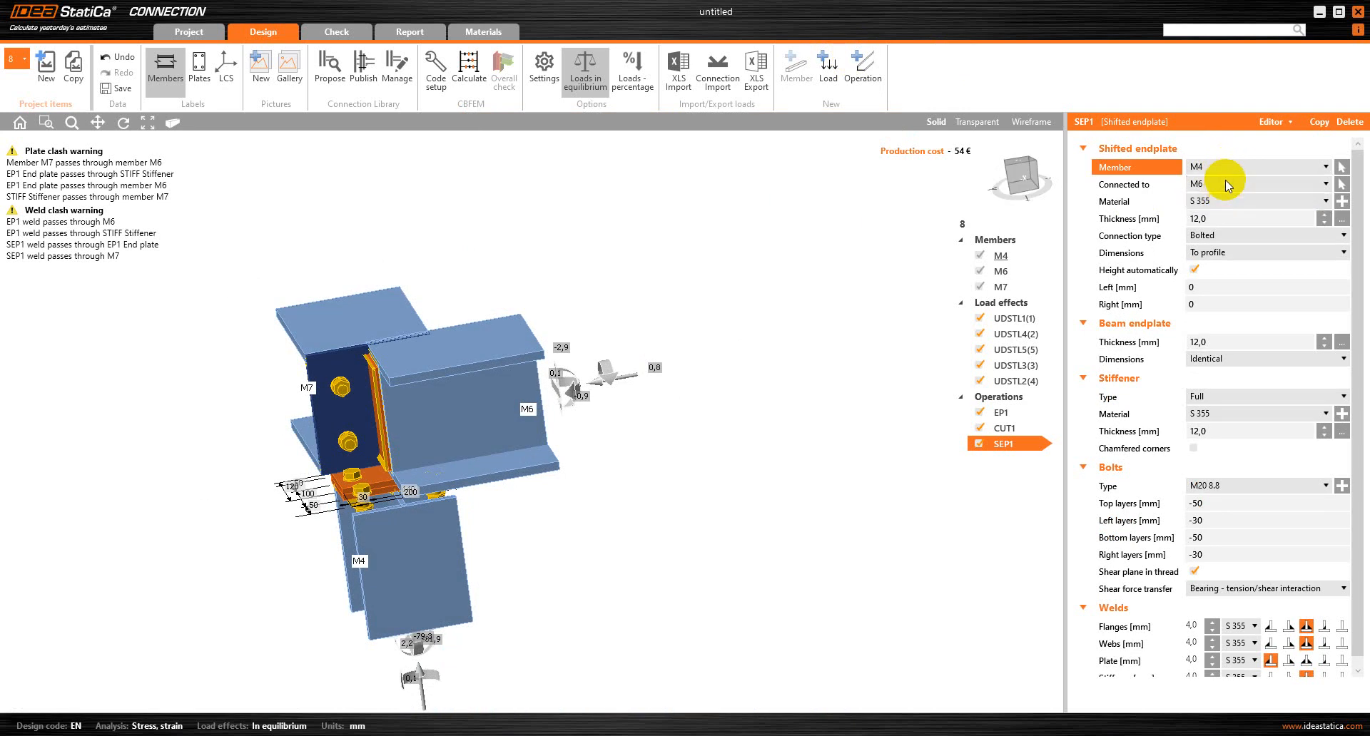
pyautogui.click(1225, 180)
pyautogui.click(1225, 191)
pyautogui.click(1225, 184)
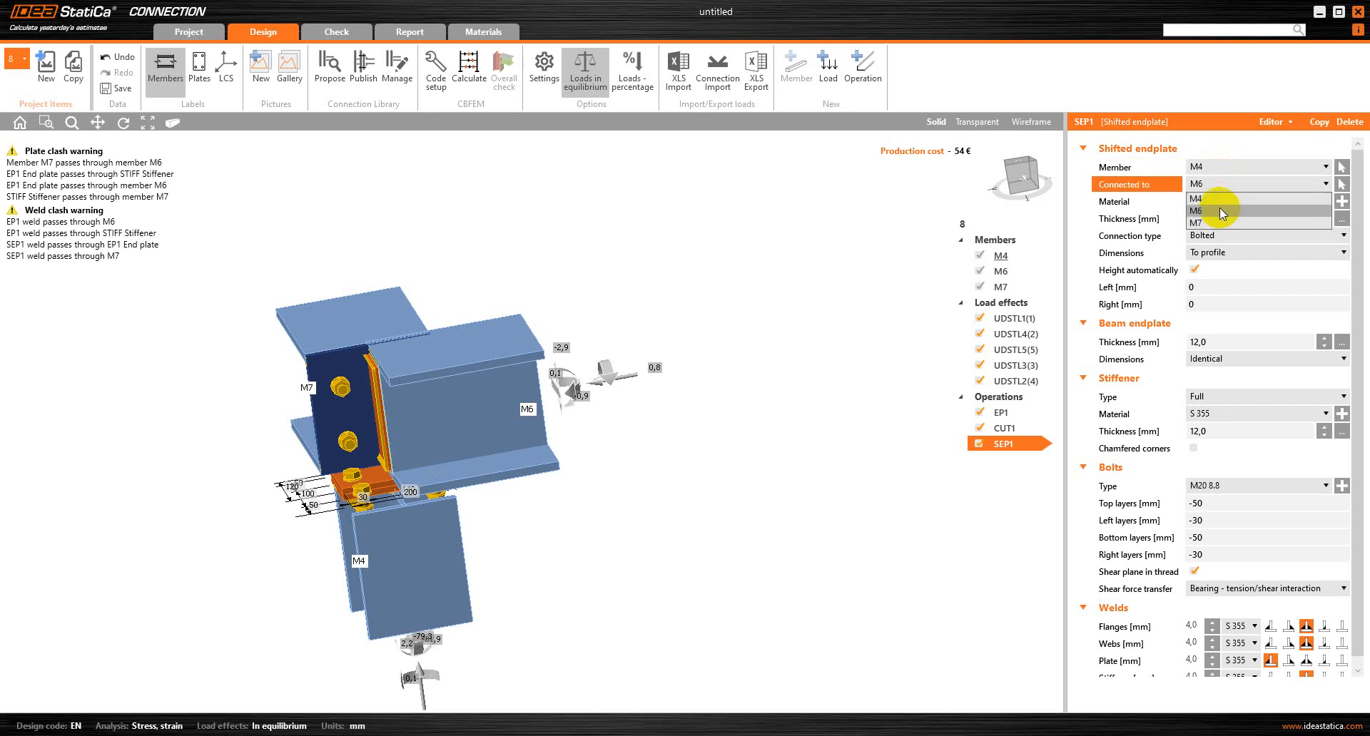
pyautogui.click(1220, 199)
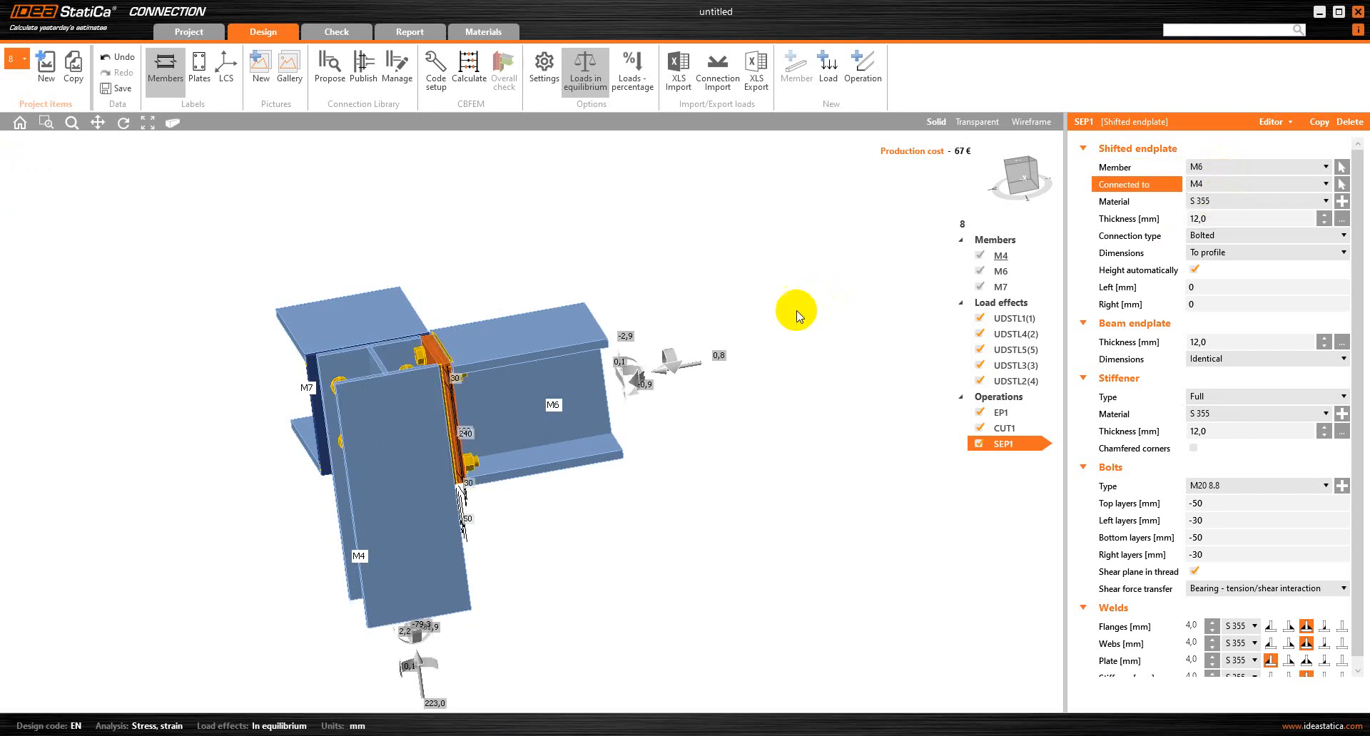
# - Change the flange weld of the shifted endplate to a one-sided fillet and view its bolts near the flange of M6
pyautogui.scroll(2, 706, 371)
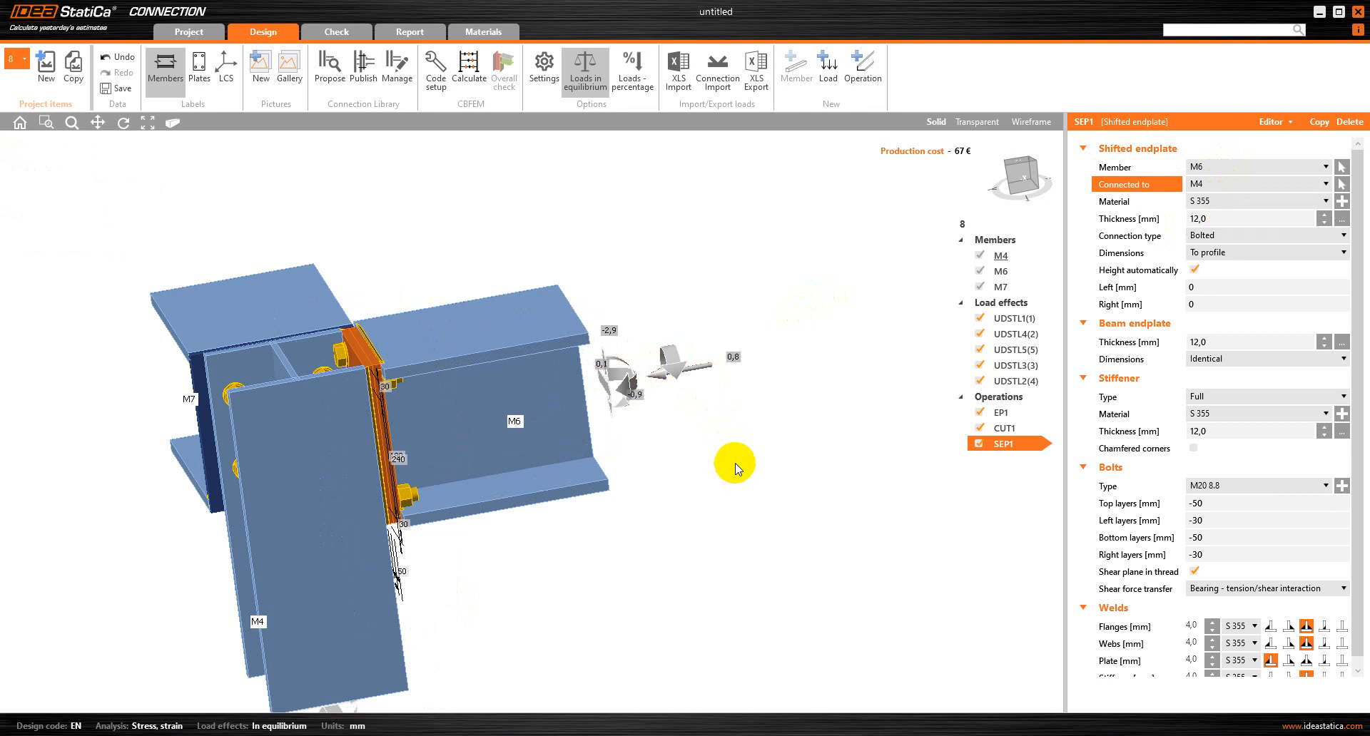
pyautogui.moveTo(739, 469); pyautogui.dragTo(666, 496, button='right')
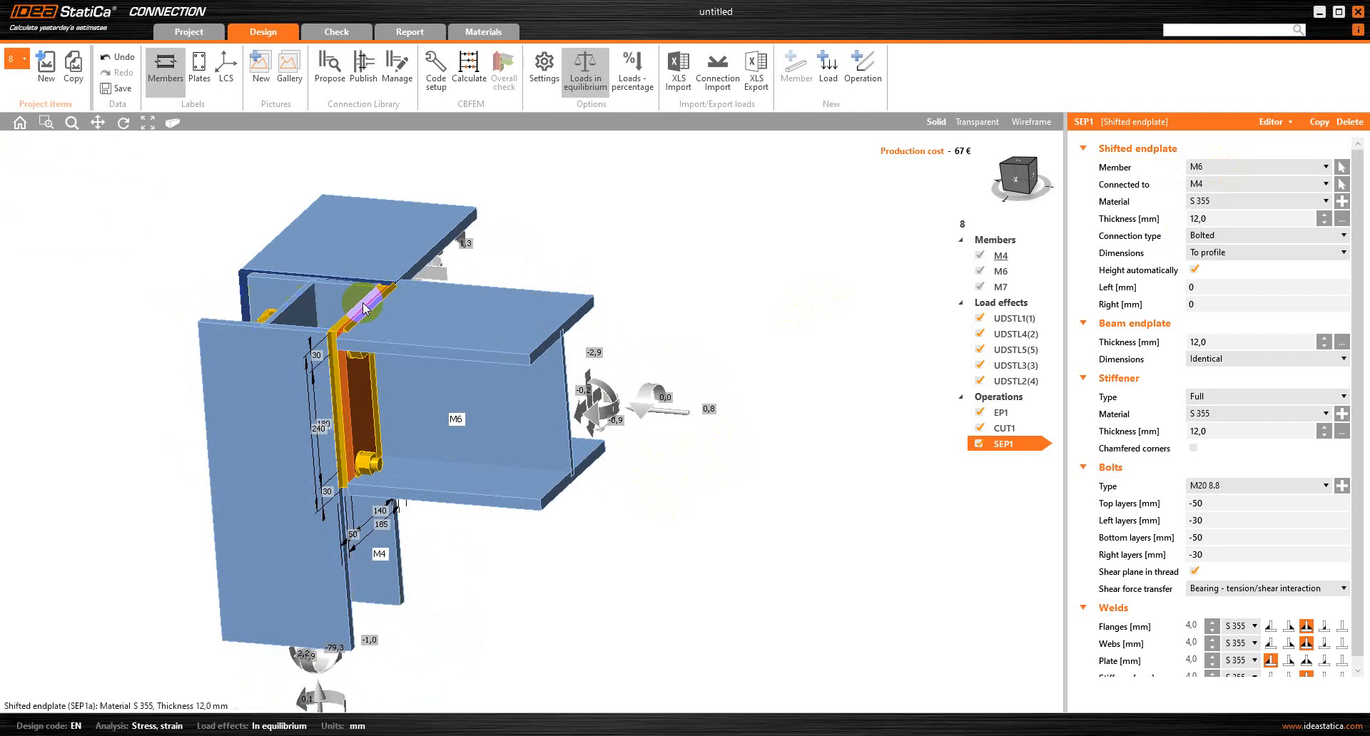
pyautogui.scroll(-3, 391, 328)
pyautogui.scroll(3, 389, 451)
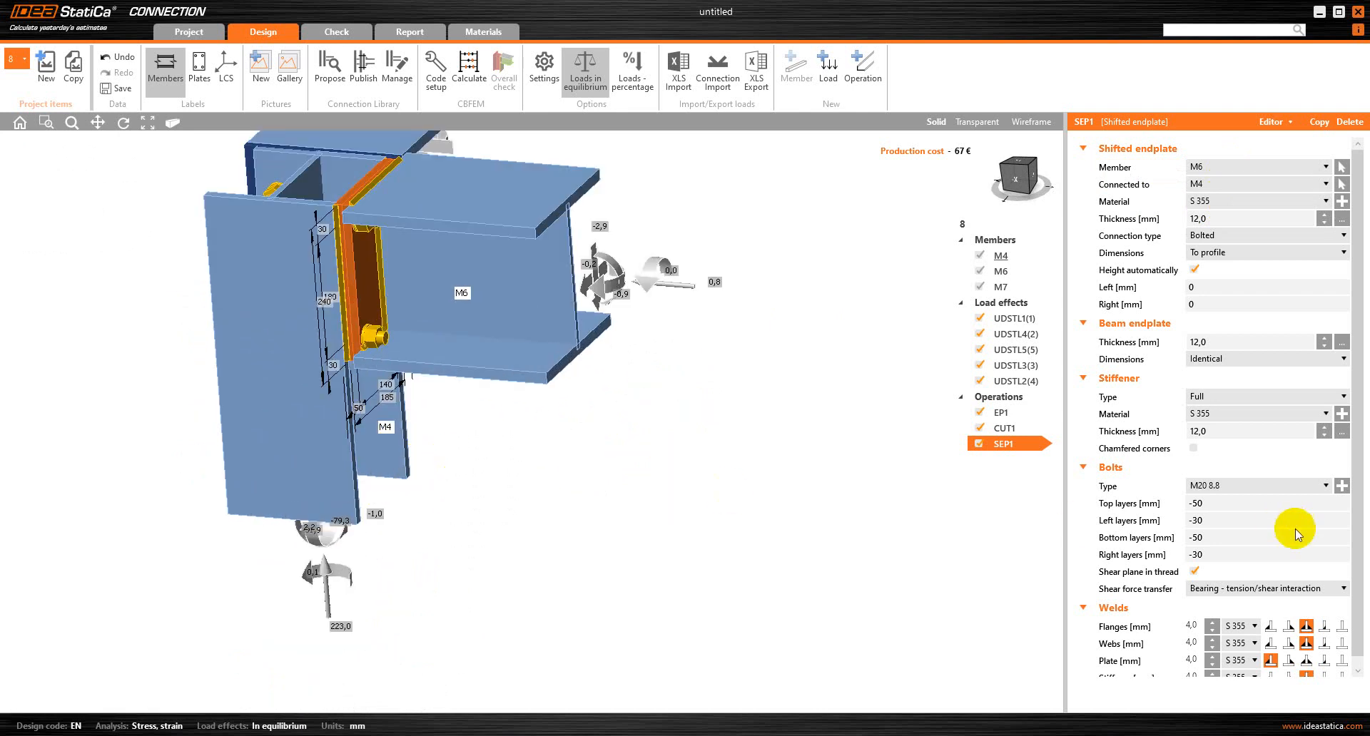
pyautogui.scroll(-1, 1277, 601)
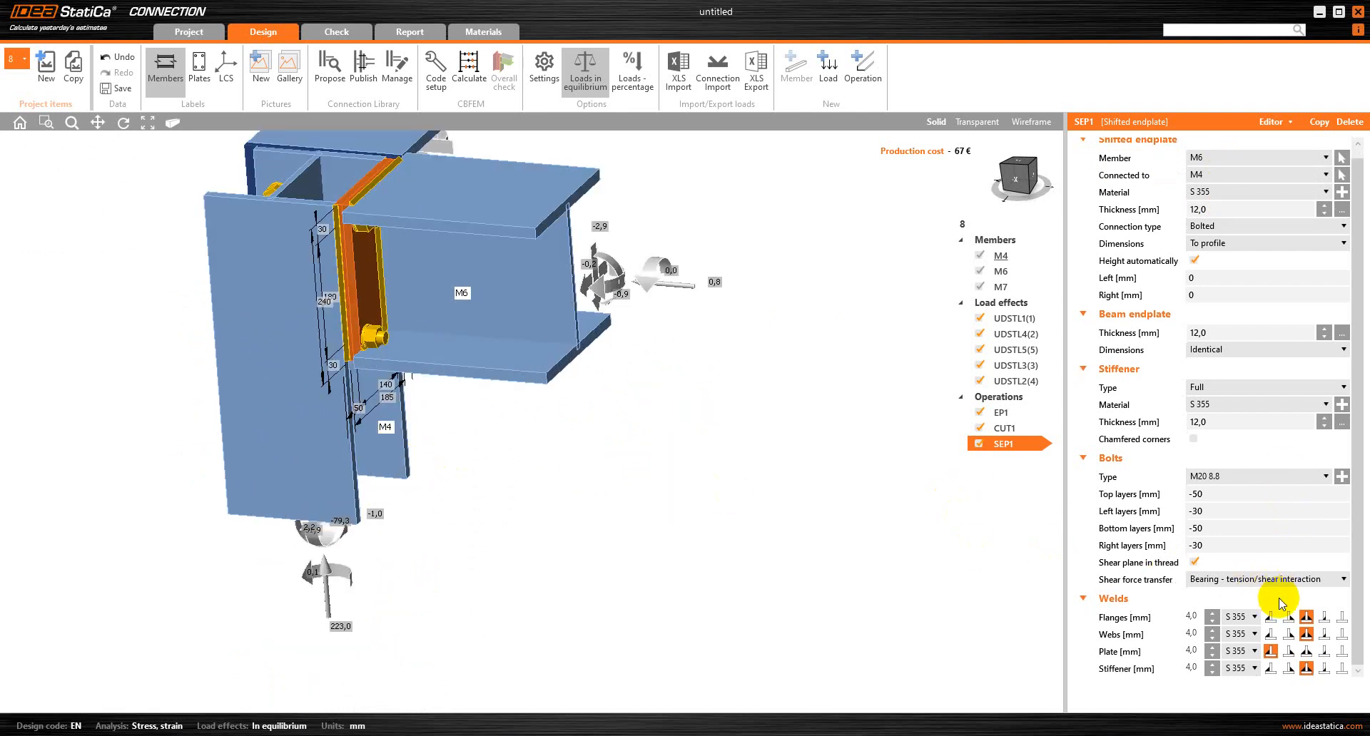
pyautogui.click(1271, 617)
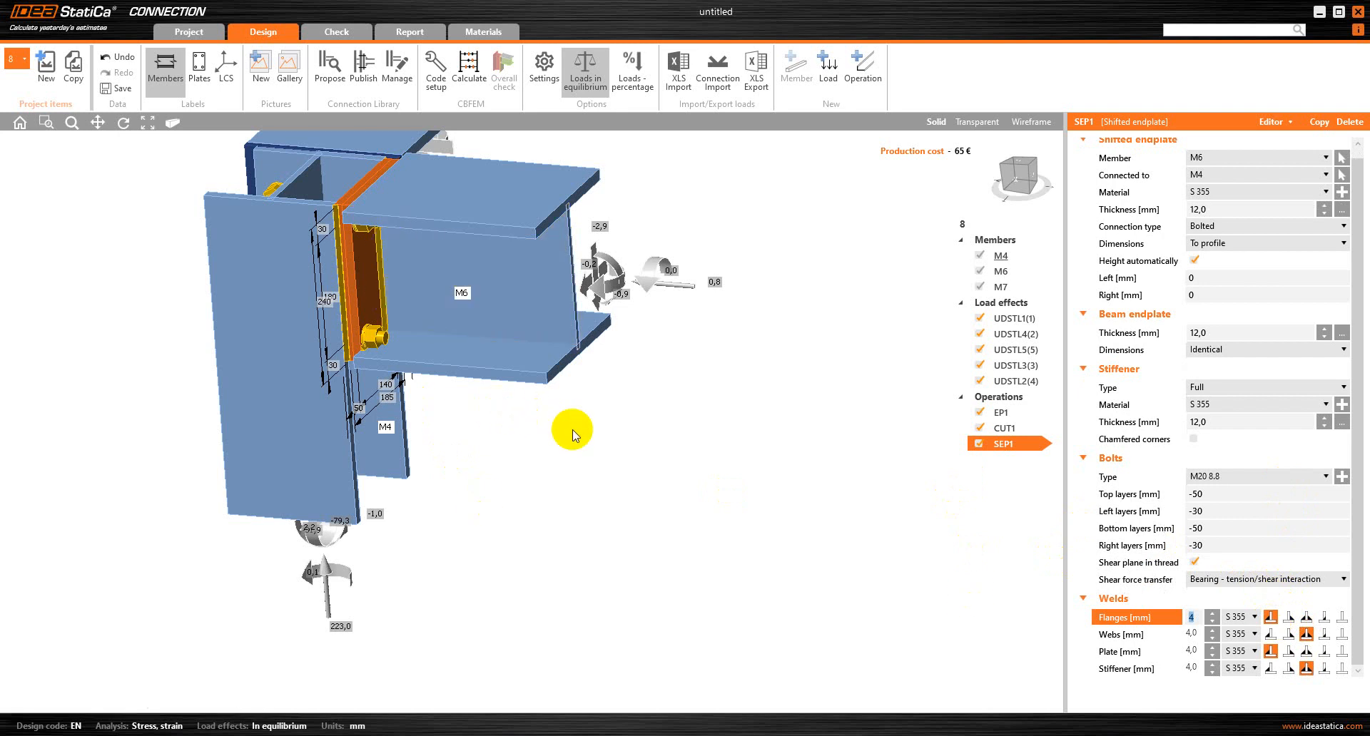
pyautogui.moveTo(572, 430); pyautogui.dragTo(519, 400, button='right')
pyautogui.scroll(5, 483, 349)
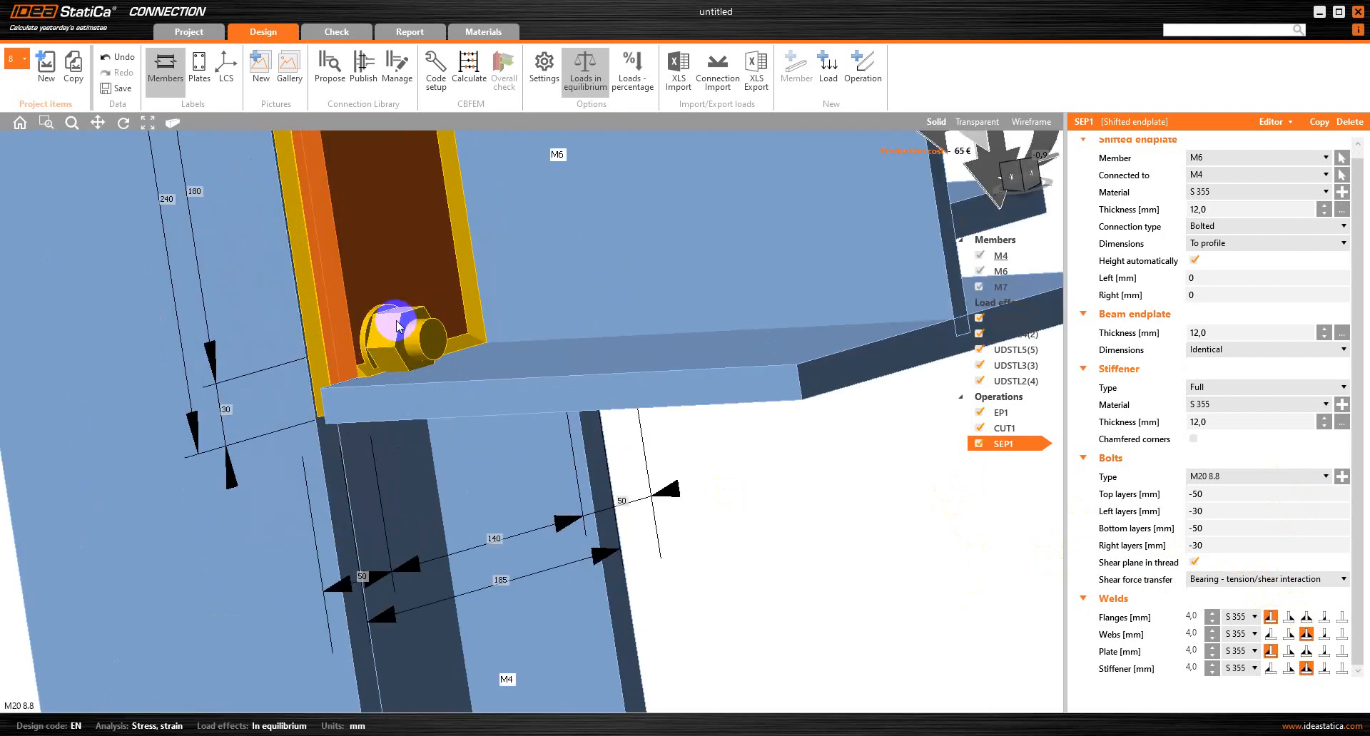
# - Set the left and right bolt layers of shifted endplate SEP1 to -60 mm
pyautogui.scroll(-4, 406, 342)
pyautogui.scroll(4, 412, 348)
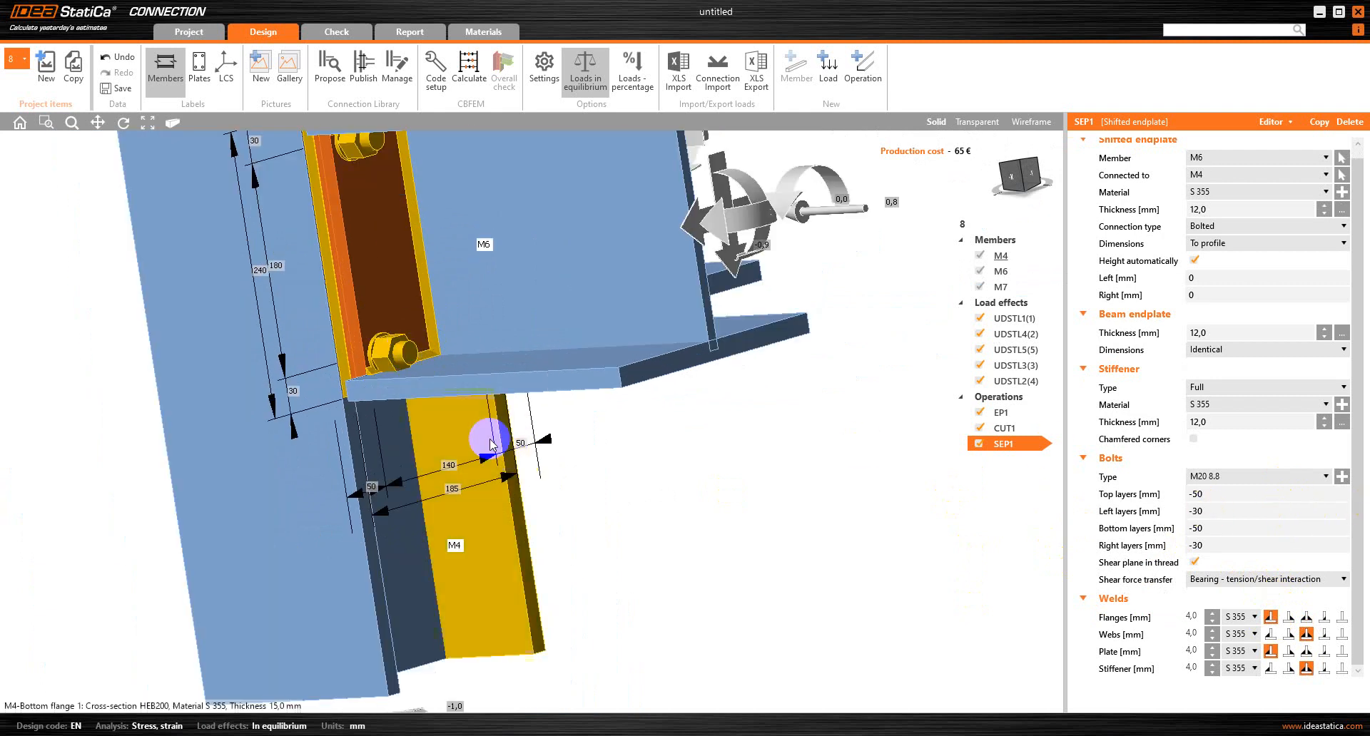
pyautogui.click(1245, 514)
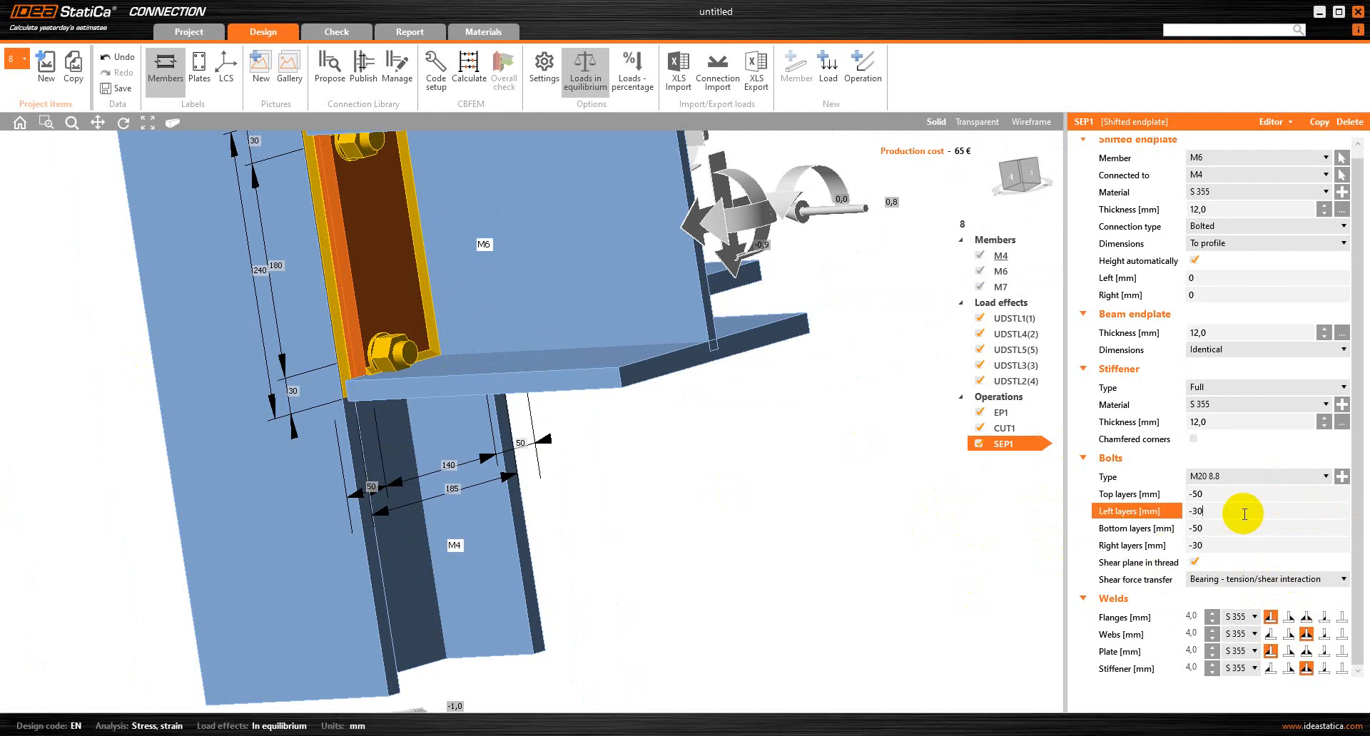
pyautogui.write('0')
pyautogui.press('Tab')
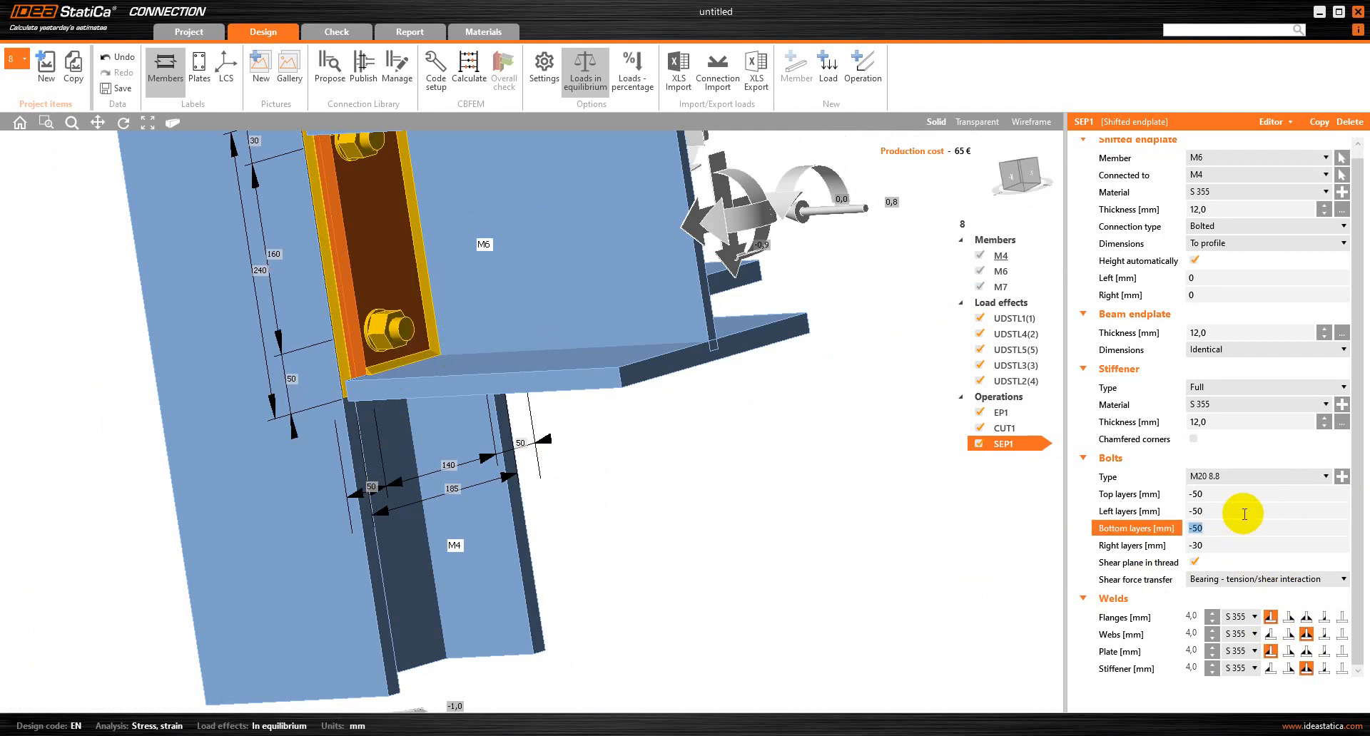
pyautogui.click(1244, 512)
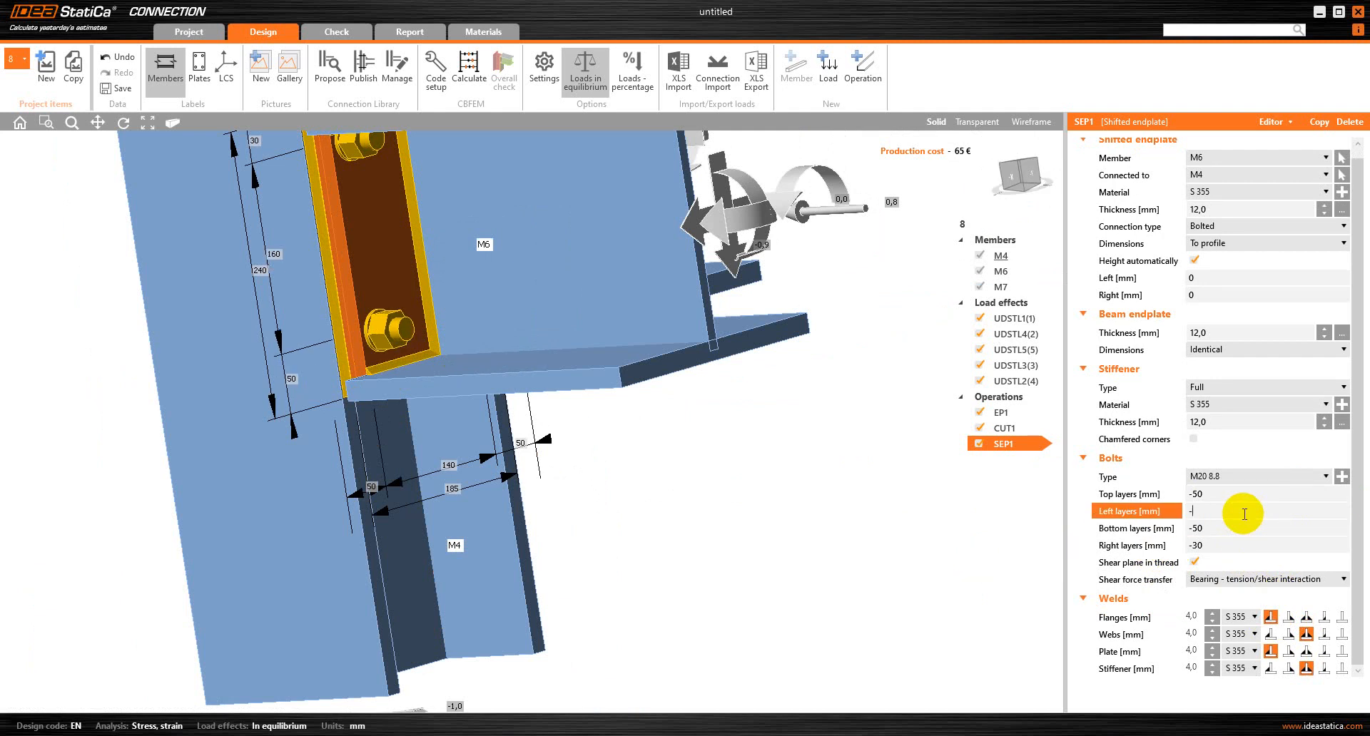
pyautogui.write('0')
pyautogui.press('Tab')
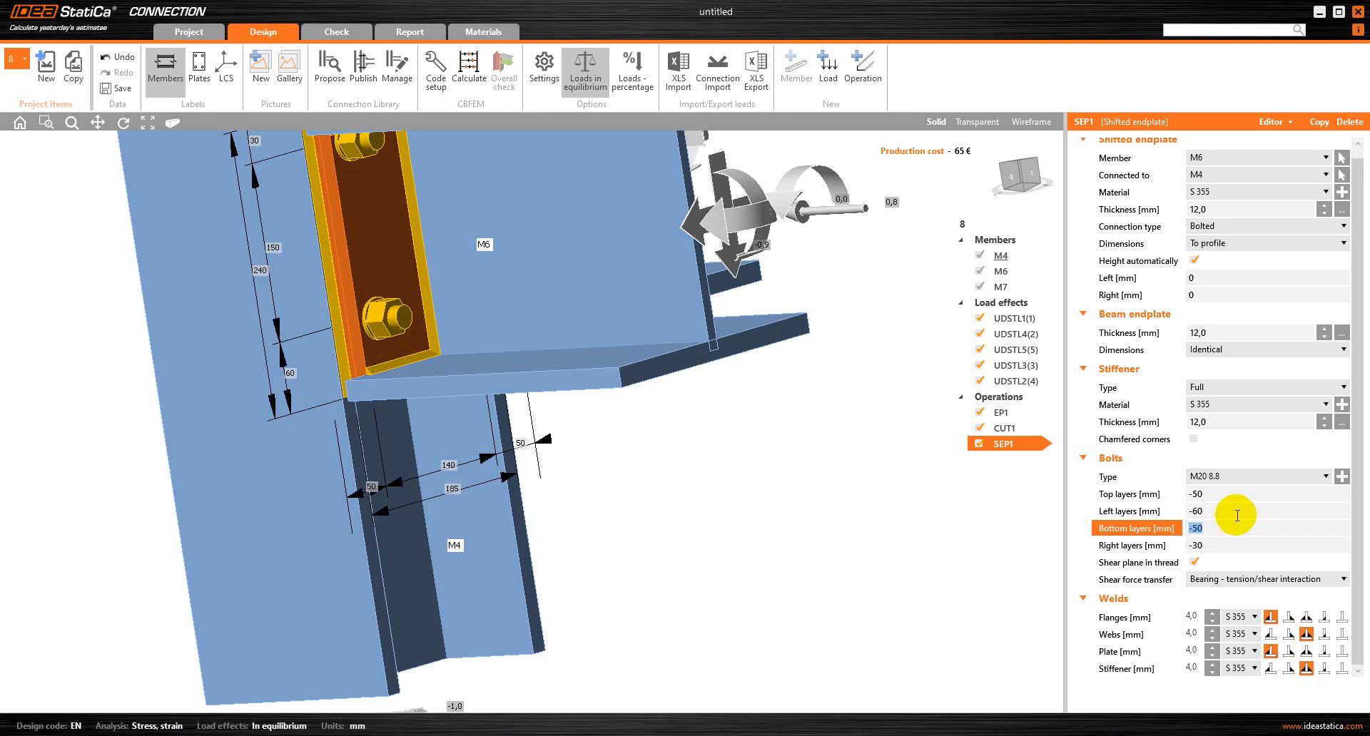
pyautogui.click(1210, 540)
pyautogui.press('BackSpace')
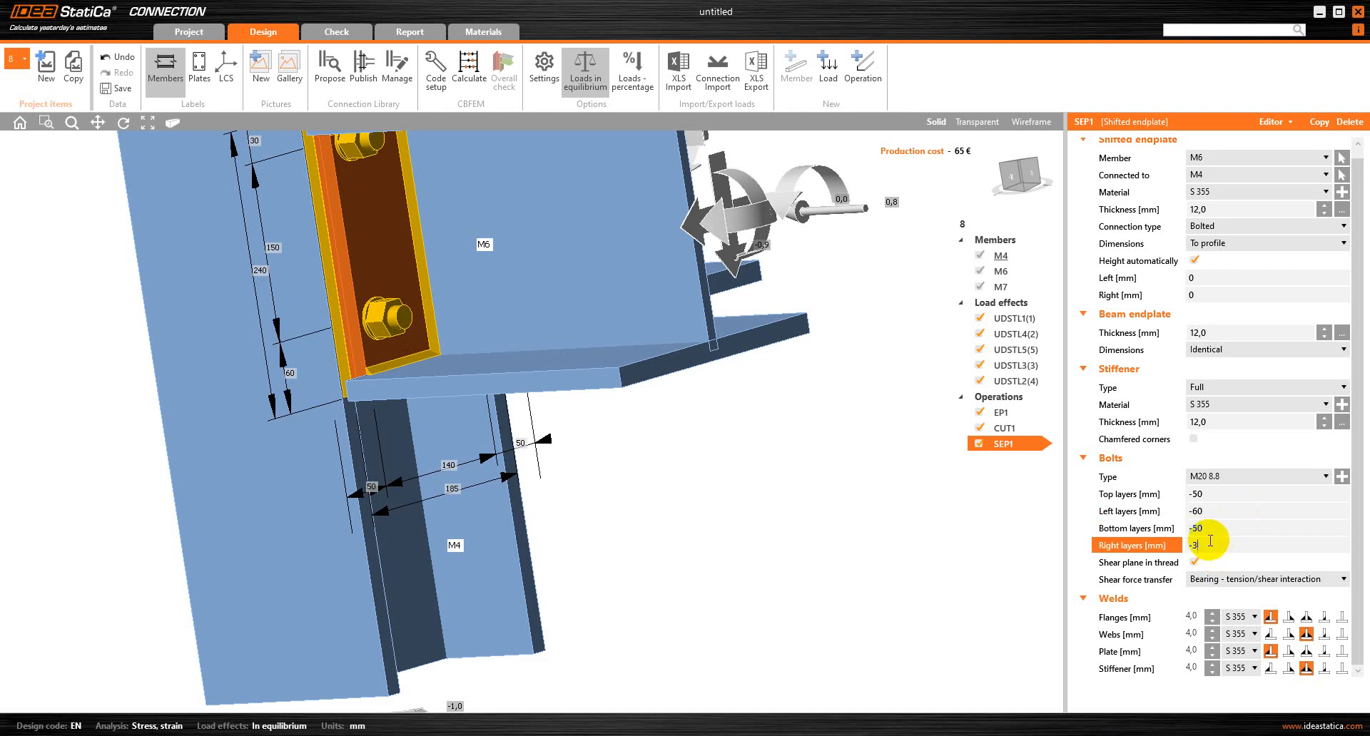
pyautogui.press('Tab')
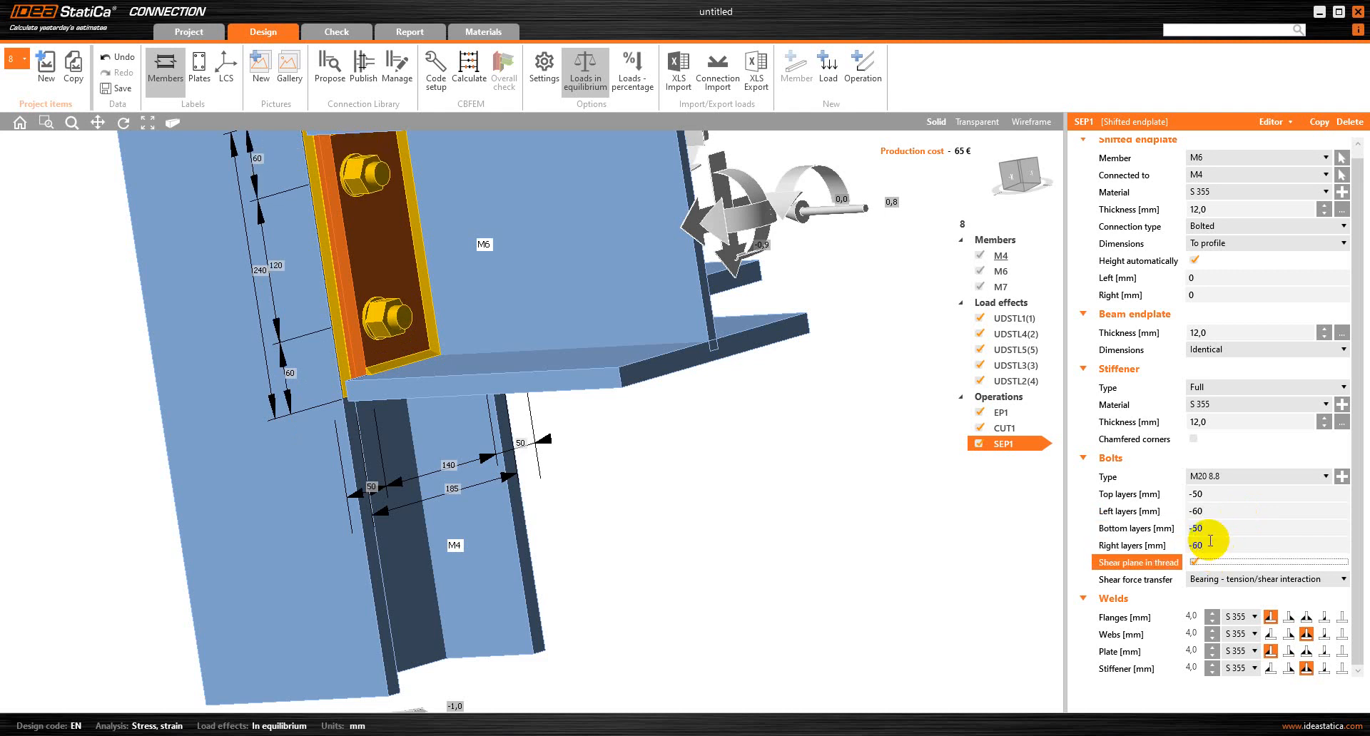
pyautogui.scroll(-1, 358, 356)
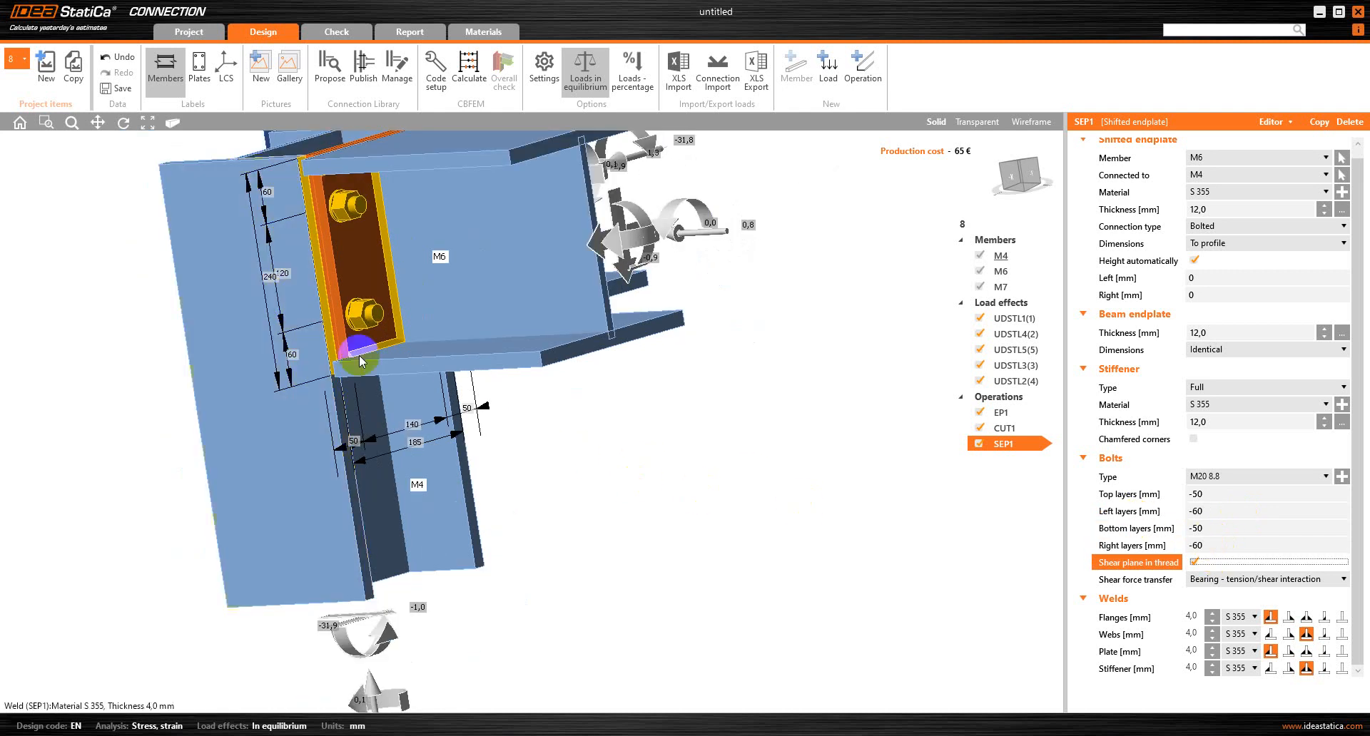
# - Set the top bolt layer of shifted endplate SEP1 to -60 mm
pyautogui.click(1241, 492)
pyautogui.press('BackSpace')
pyautogui.write('0')
pyautogui.press('Tab')
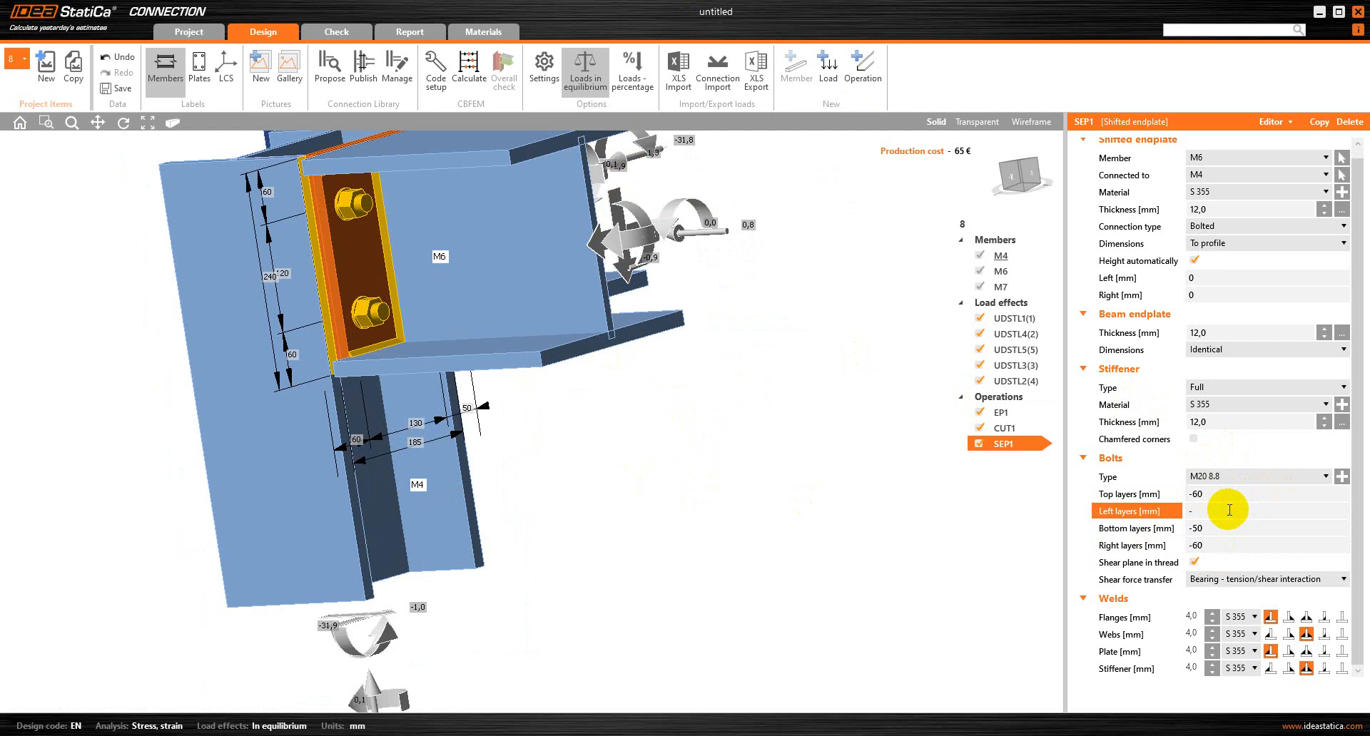
# - Set the left, right and top bolt layers of shifted endplate SEP1 to -70 mm each
pyautogui.press('Tab')
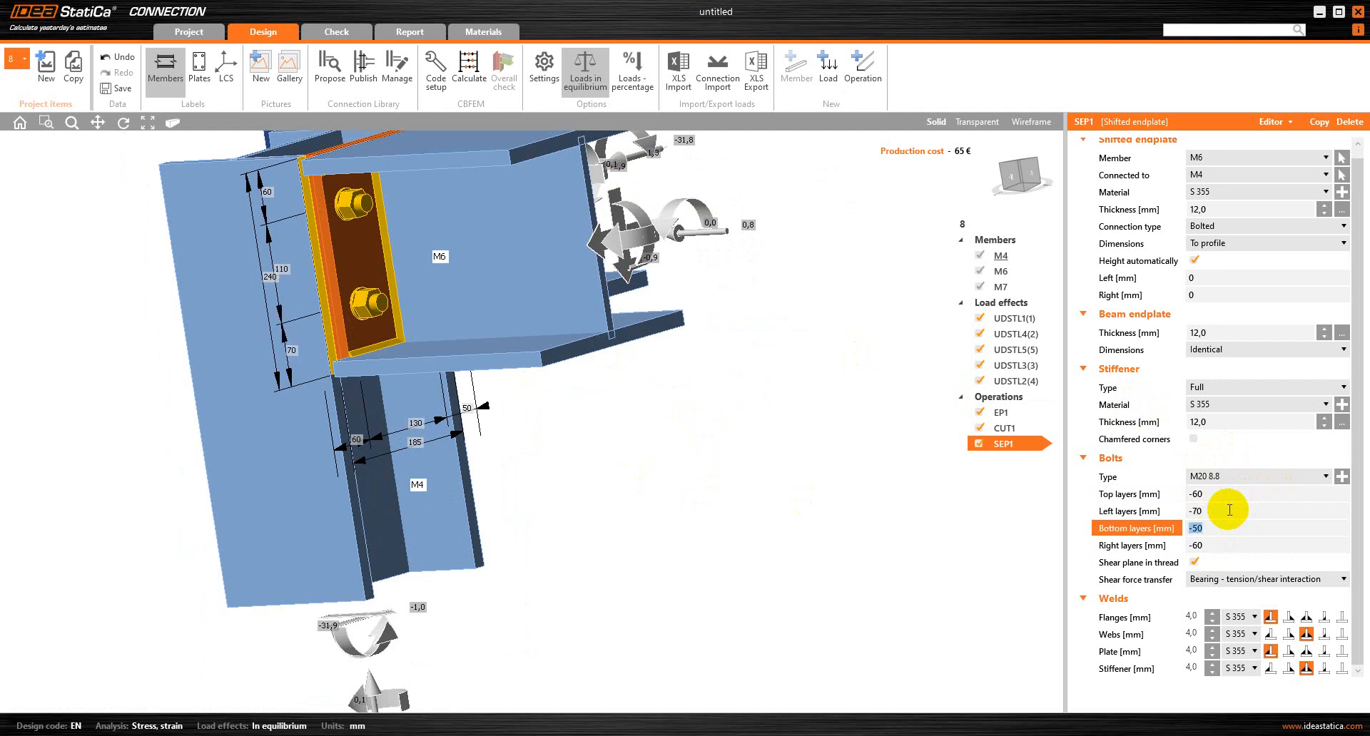
pyautogui.click(1215, 546)
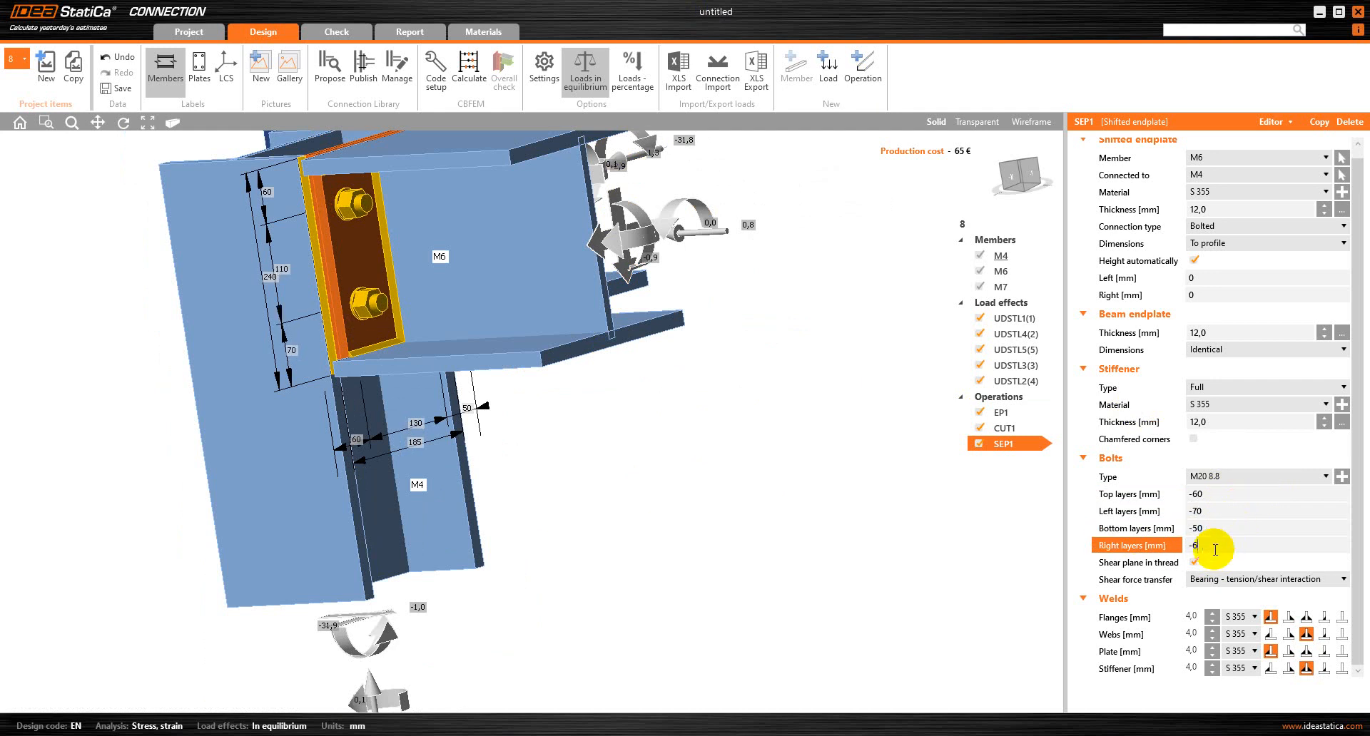
pyautogui.write('70')
pyautogui.press('Tab')
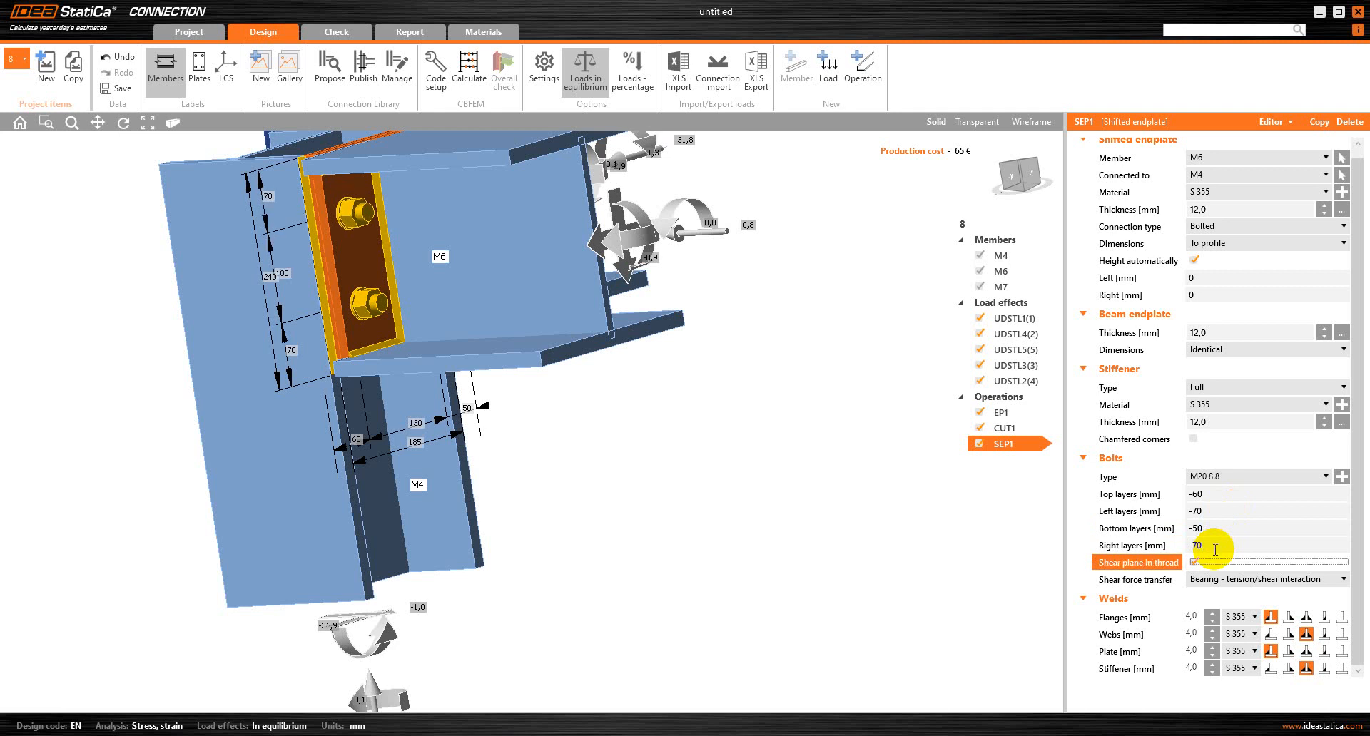
pyautogui.click(1213, 495)
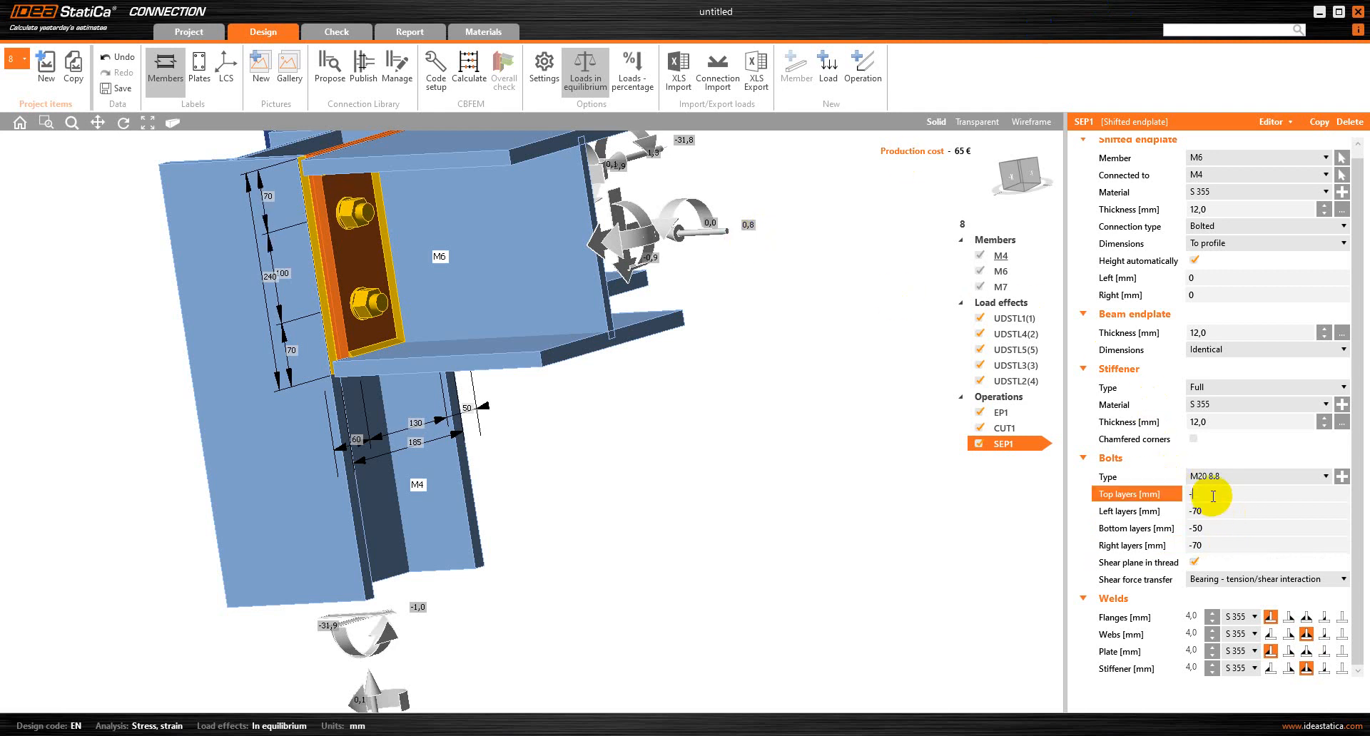
pyautogui.press('Tab')
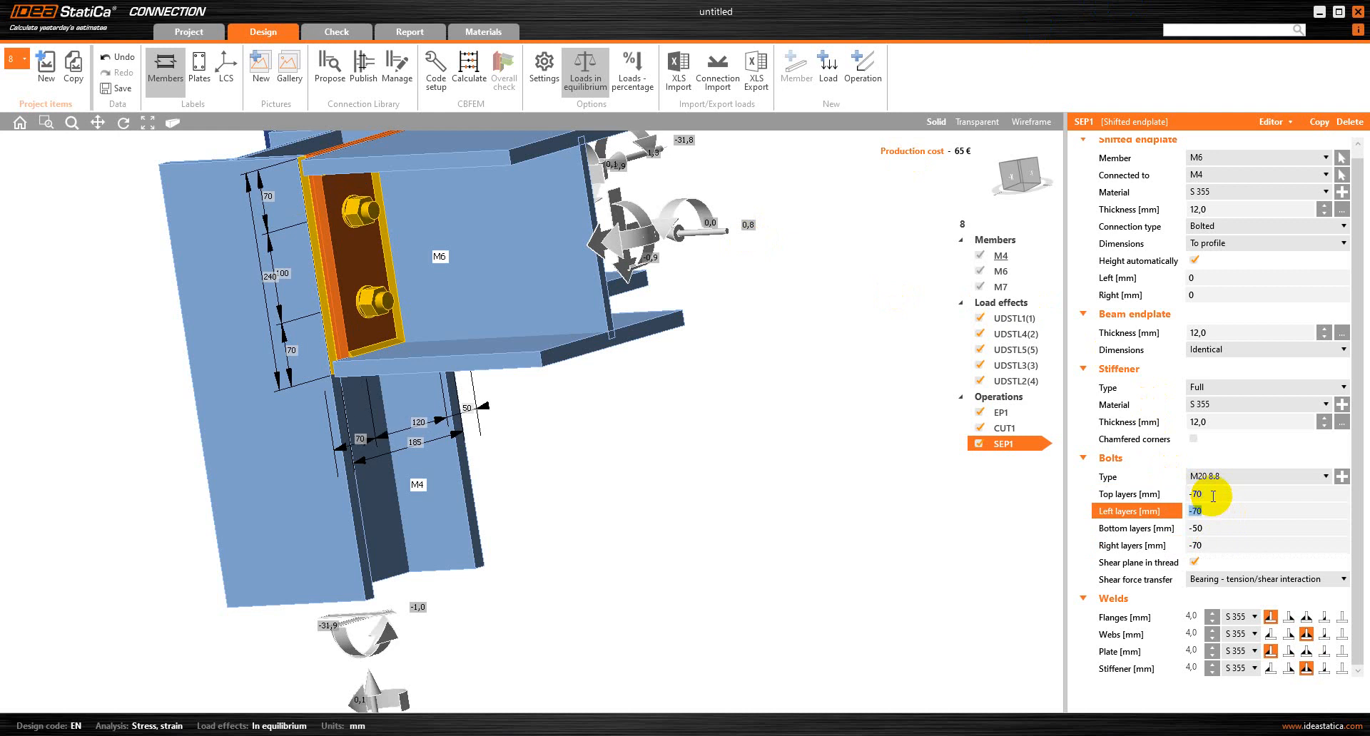
# - Calculate the connection and examine the overall check of its plates and bolts around members M6 and M7
pyautogui.scroll(-2, 453, 388)
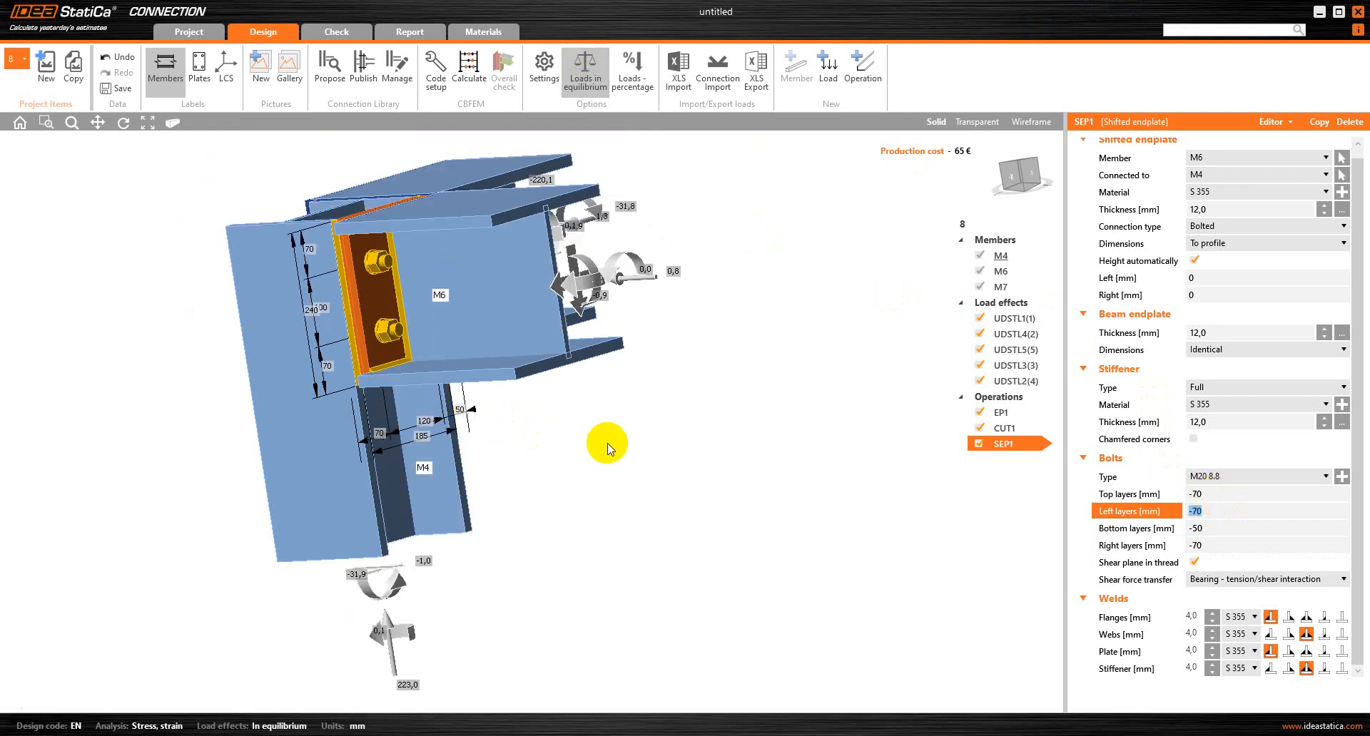
pyautogui.moveTo(607, 448); pyautogui.dragTo(472, 442, button='right')
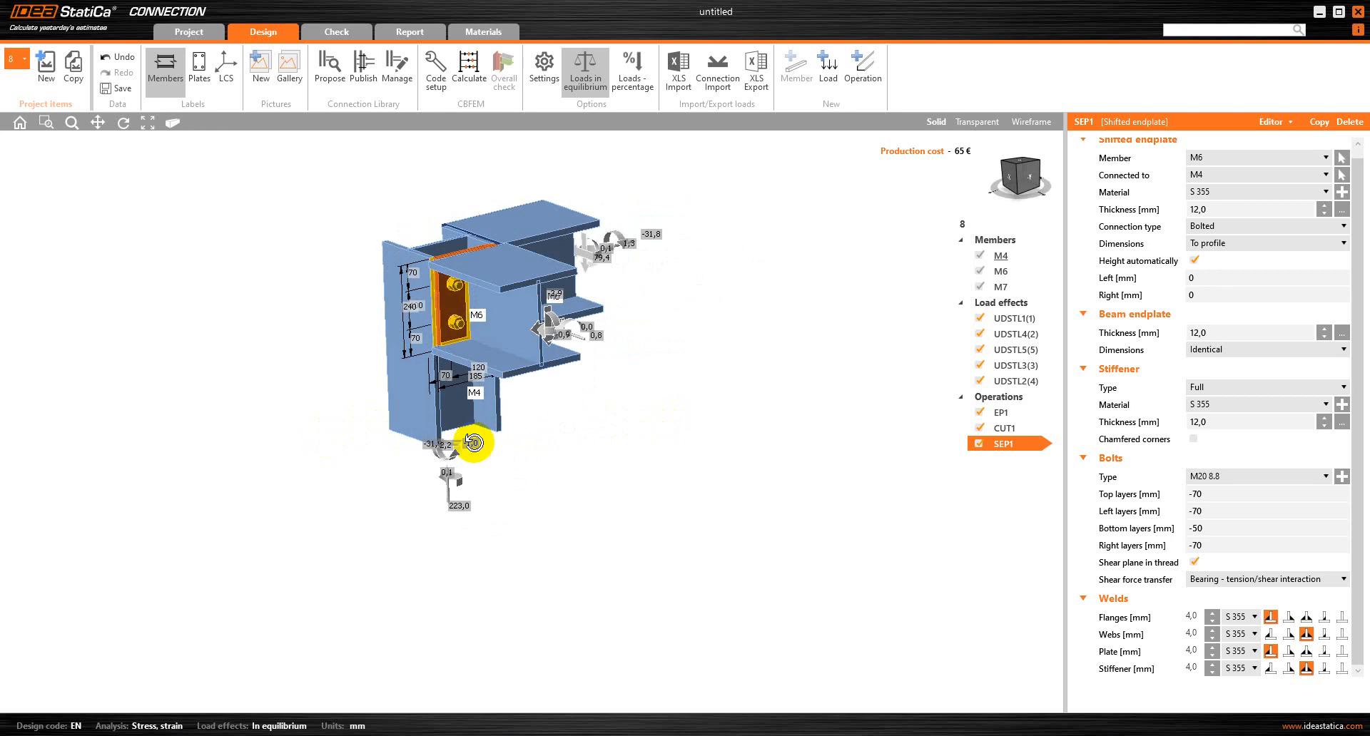
pyautogui.click(468, 93)
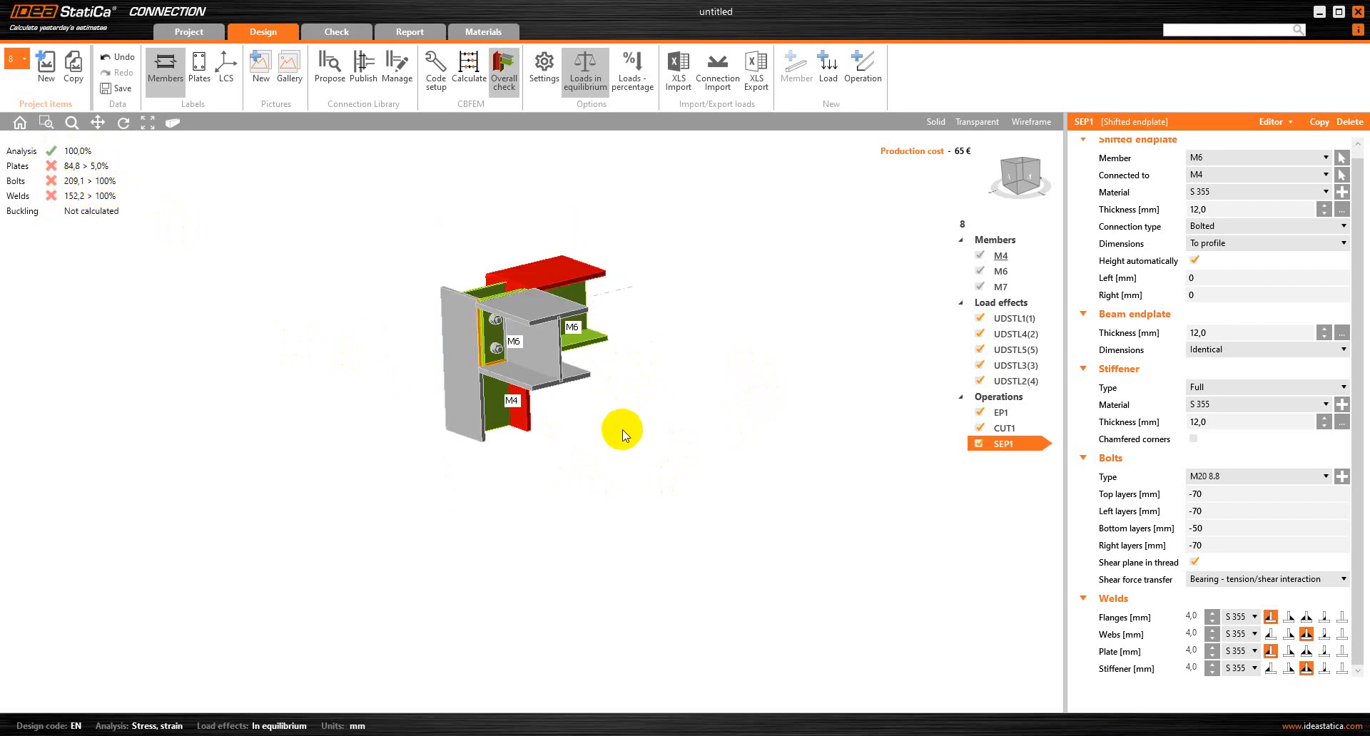
pyautogui.scroll(2, 607, 300)
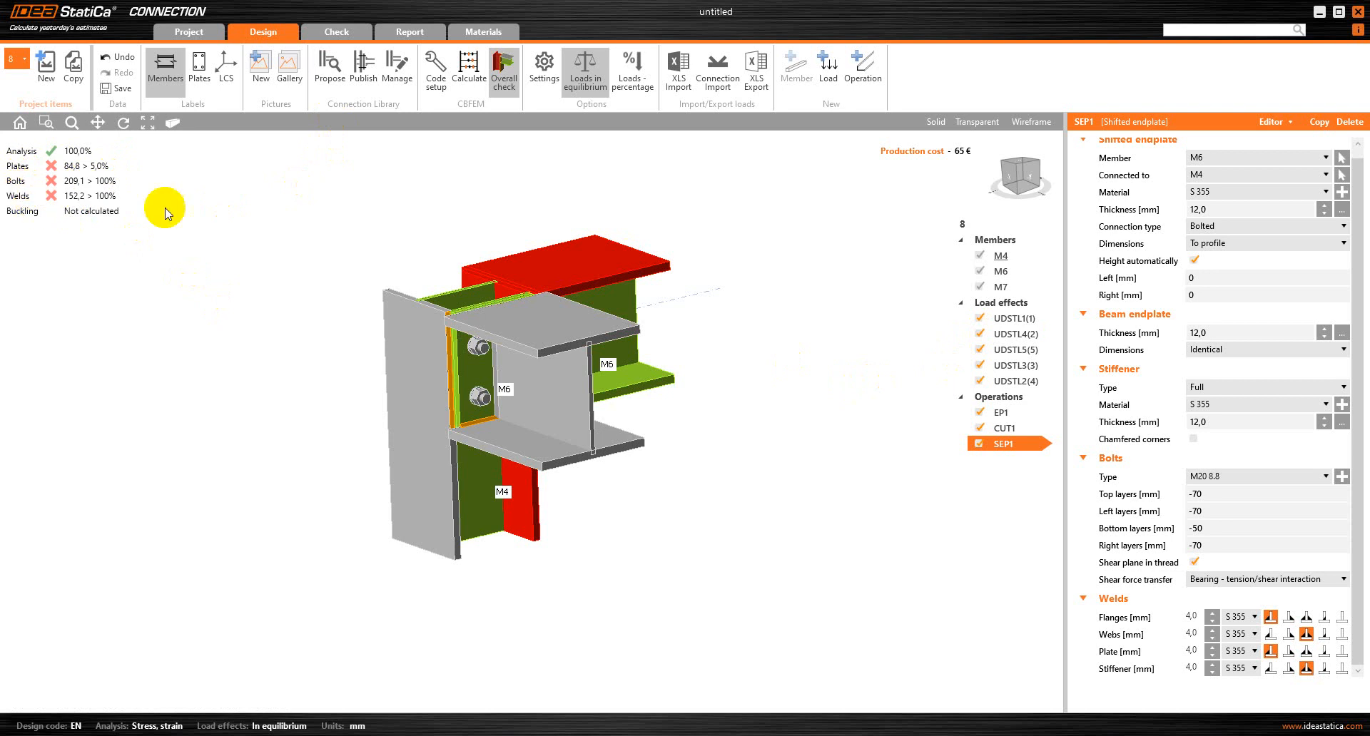
pyautogui.moveTo(751, 515); pyautogui.dragTo(586, 448, button='right')
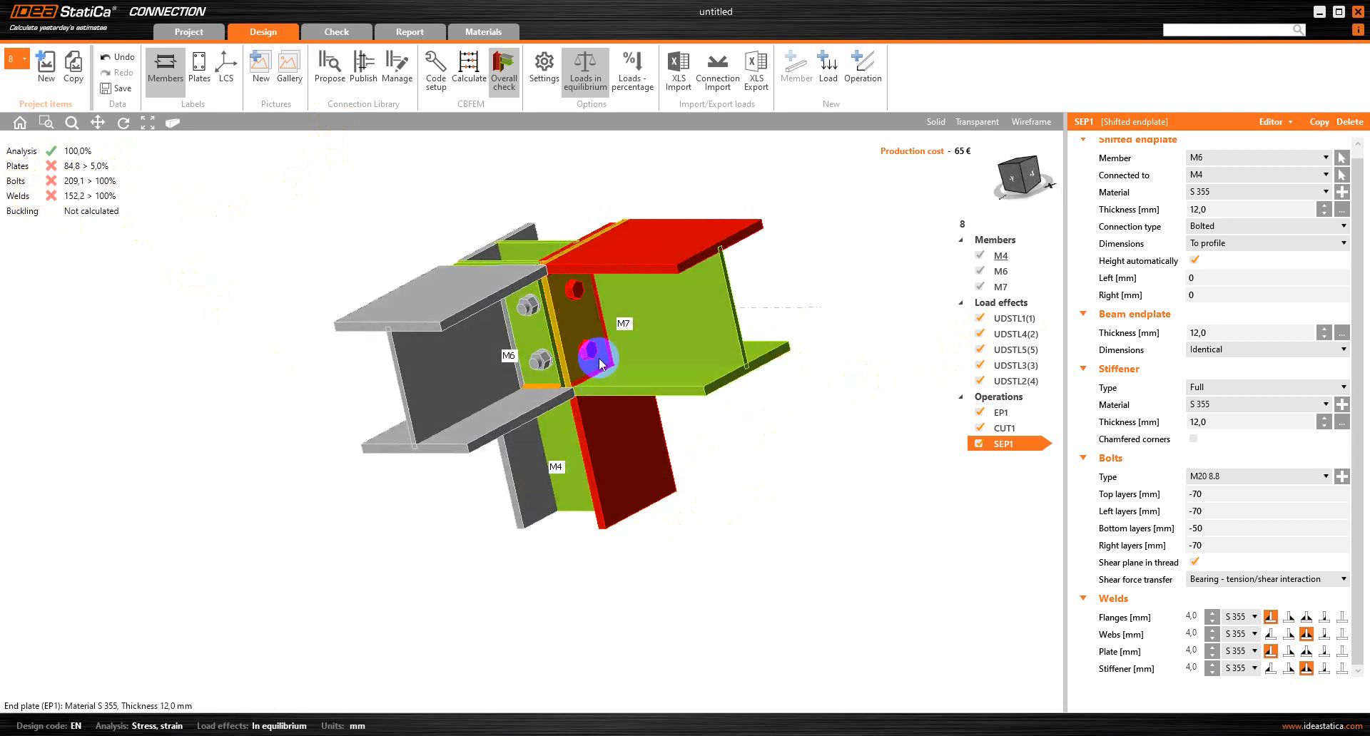